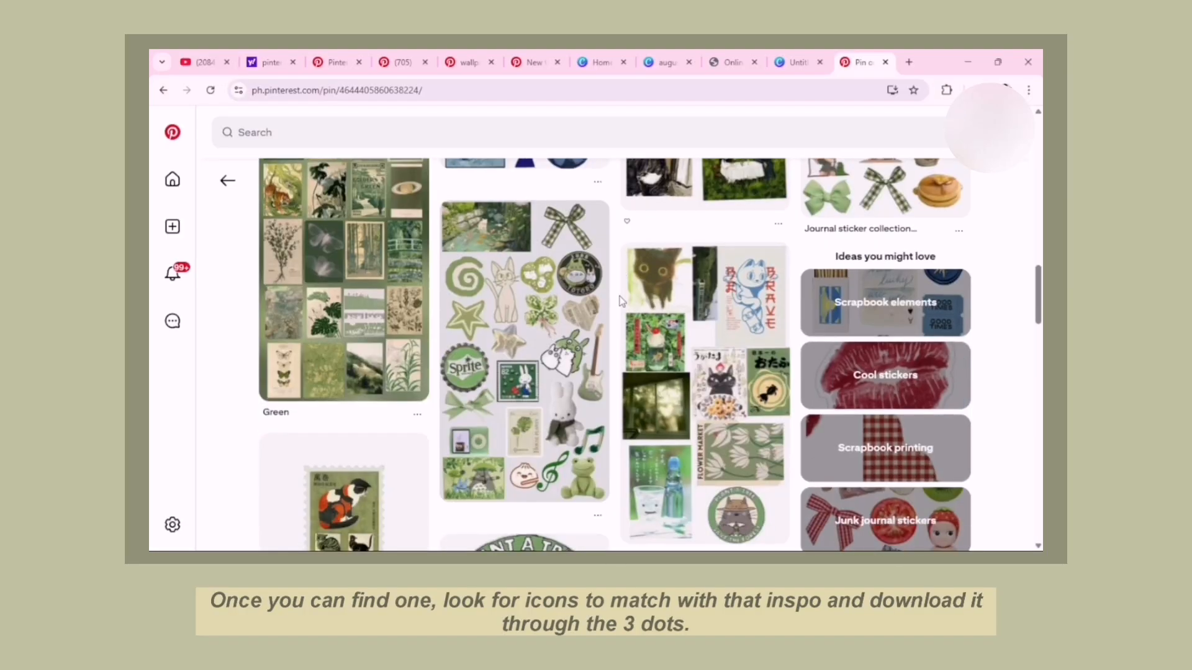
# Step: Browse the related pins and open the "Green" collage pin of botanical prints and vintage posters
pyautogui.scroll(-5, 619, 301)
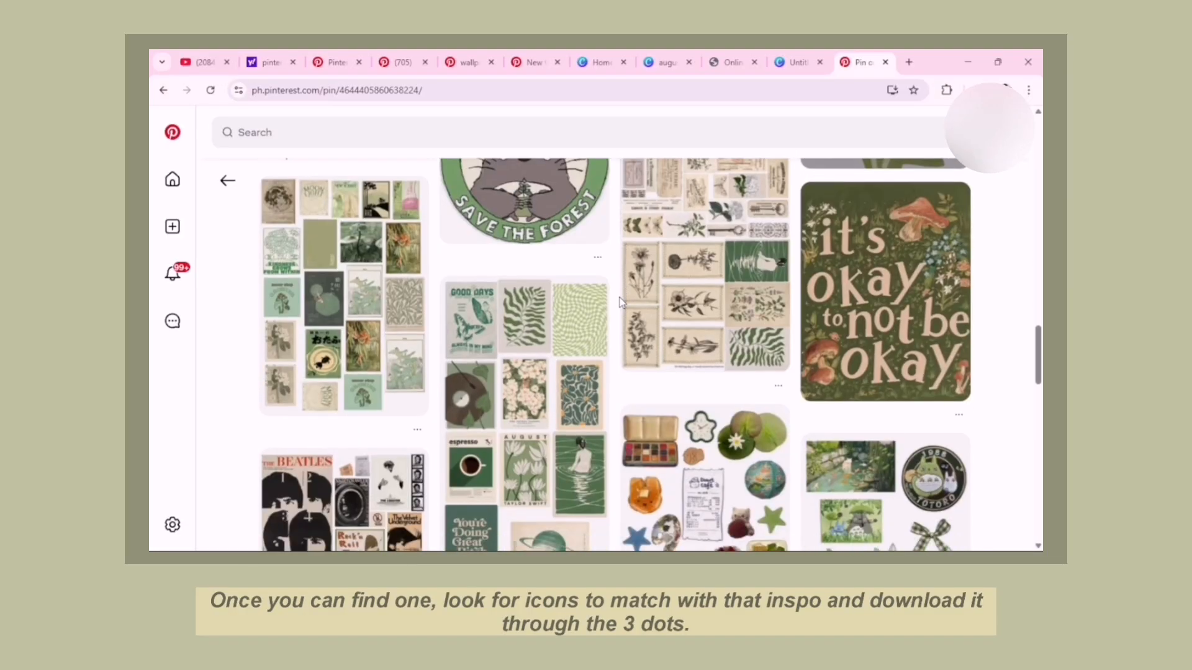
pyautogui.scroll(-2, 515, 352)
pyautogui.scroll(7, 515, 353)
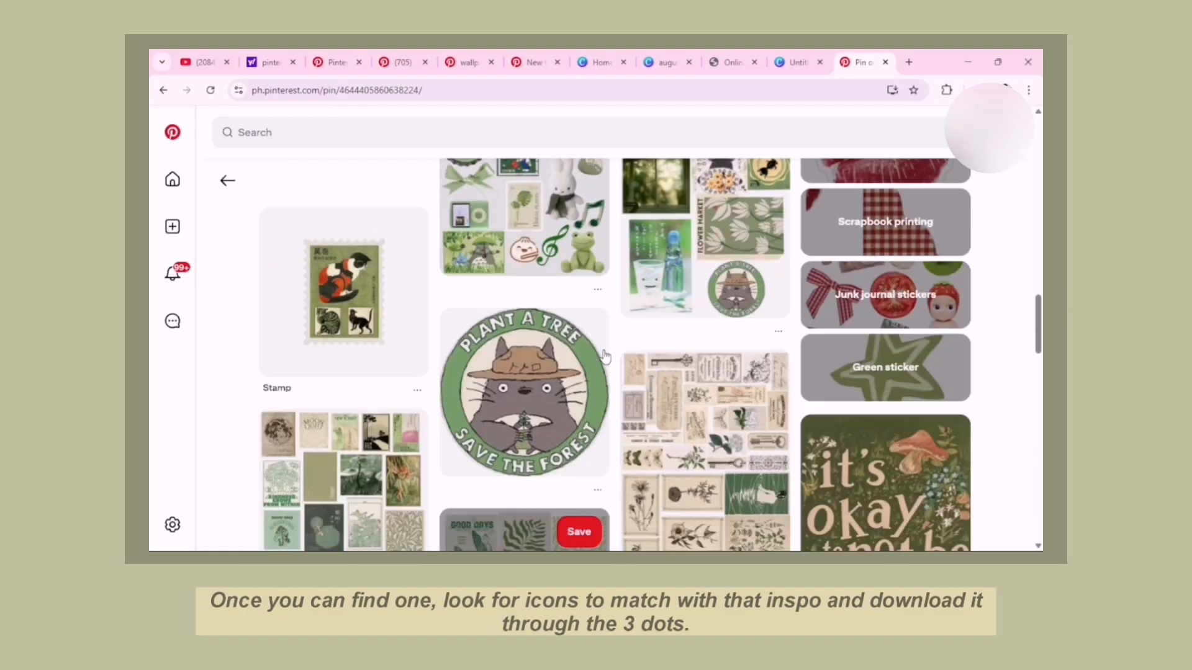
pyautogui.click(392, 351)
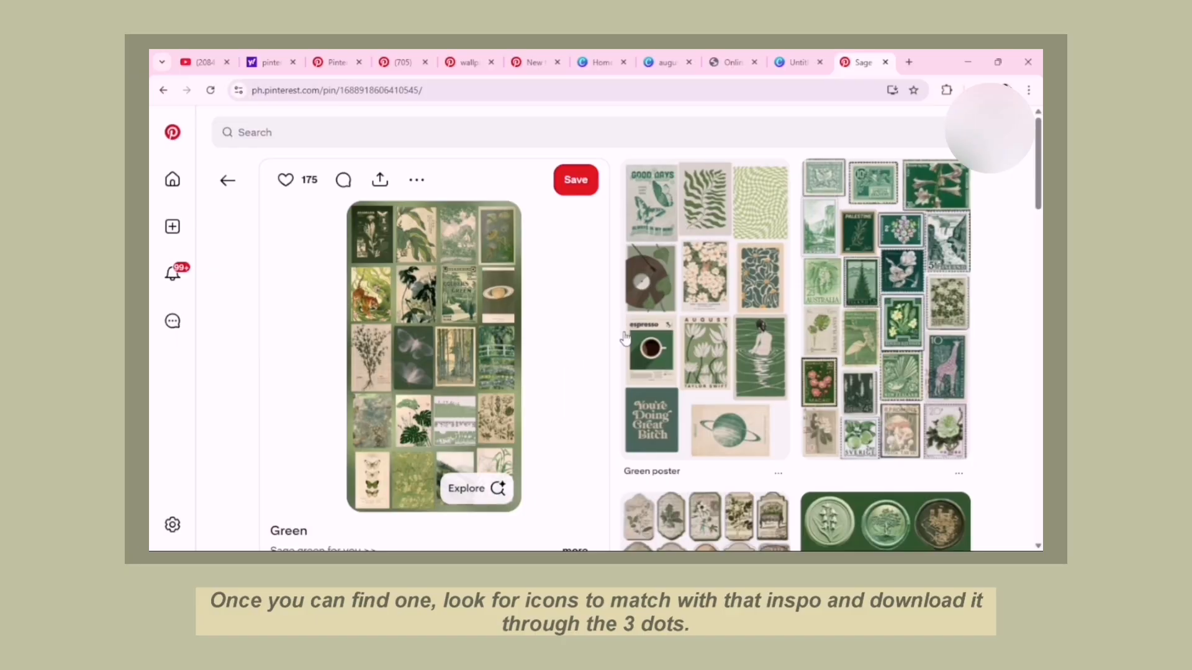
# Step: Download the image of the opened "Green" collage pin
pyautogui.scroll(-4, 647, 349)
pyautogui.scroll(4, 642, 344)
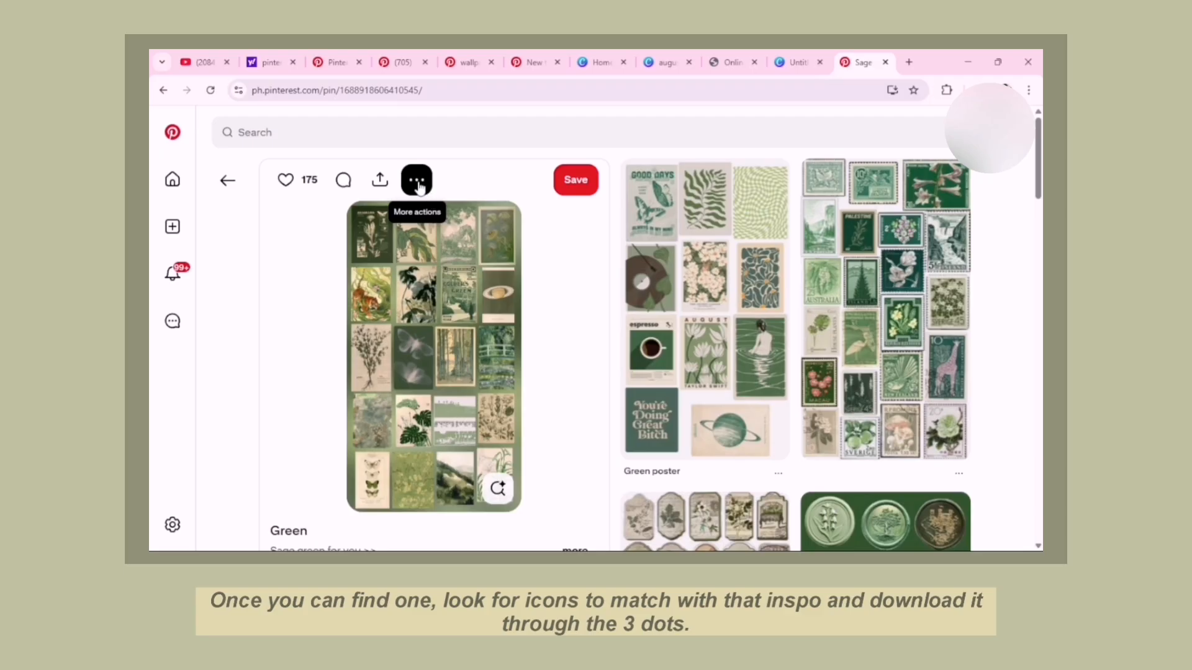
pyautogui.scroll(-2, 522, 335)
pyautogui.scroll(2, 434, 340)
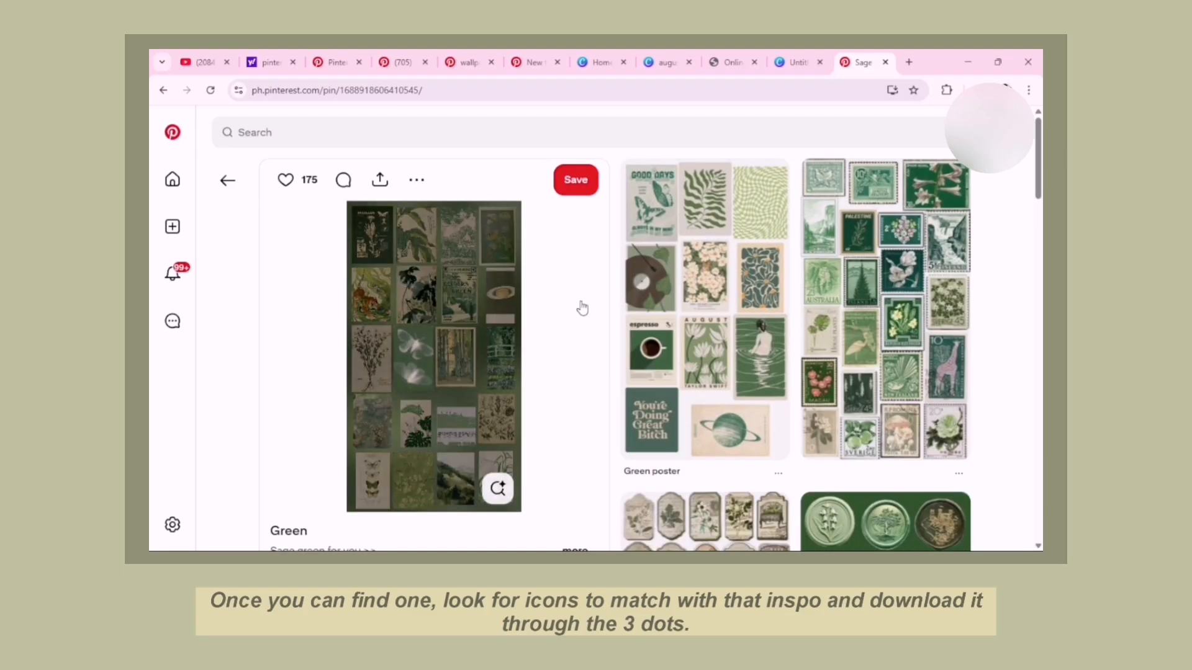
pyautogui.click(417, 180)
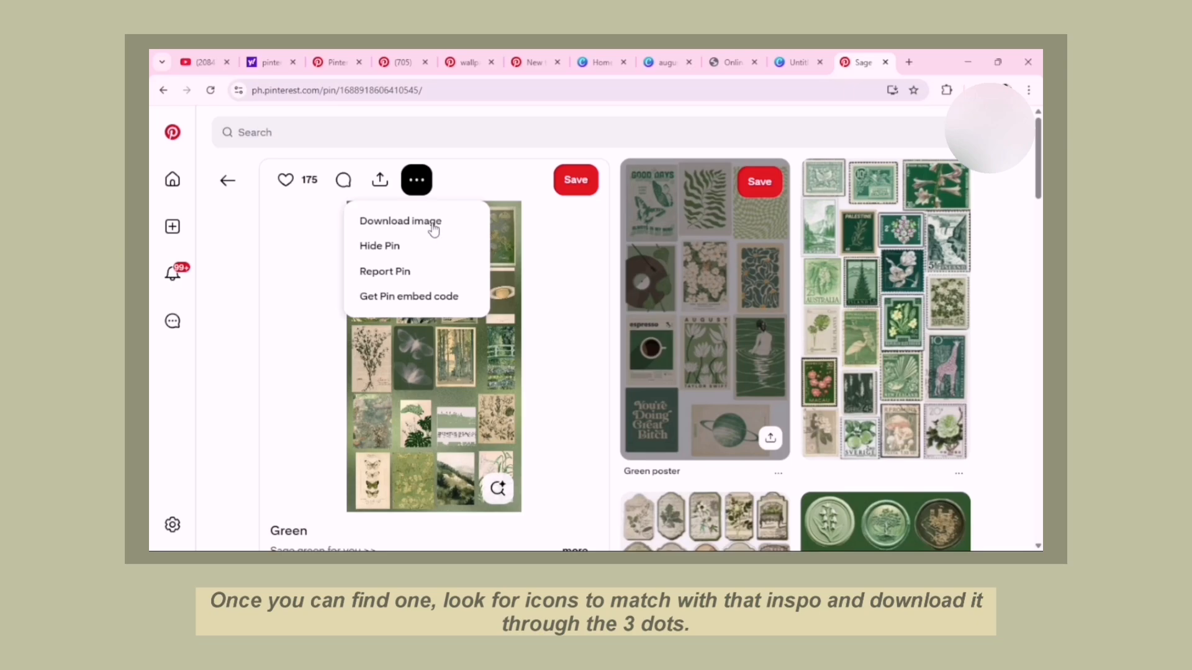
pyautogui.click(435, 229)
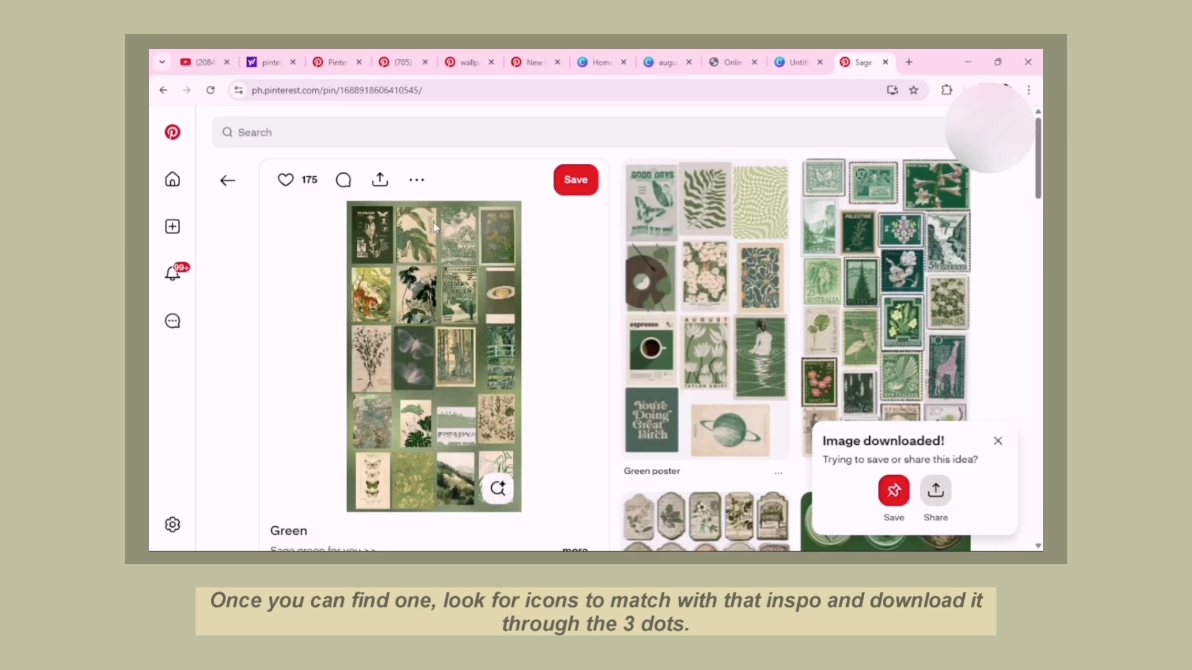
# Step: Leave the collage pin and search Pinterest for "mint green aesthetic icons"
pyautogui.click(227, 180)
pyautogui.click(371, 139)
pyautogui.write('mint green aesthte')
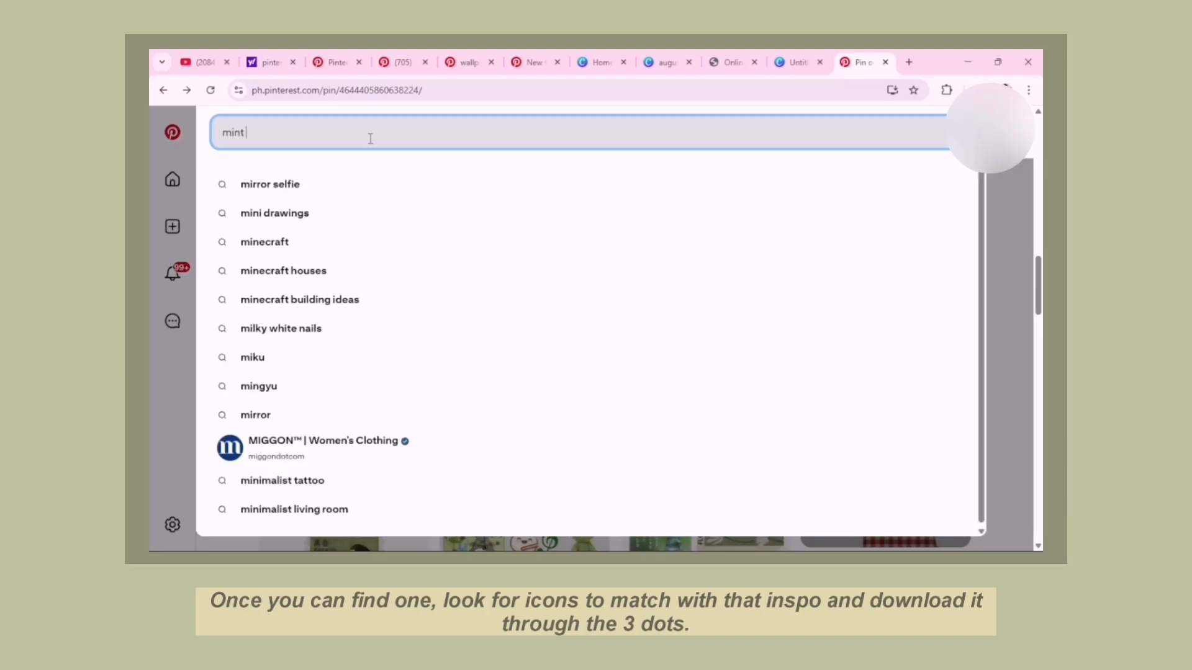
pyautogui.press('BackSpace')
pyautogui.press('BackSpace')
pyautogui.write('etic icons')
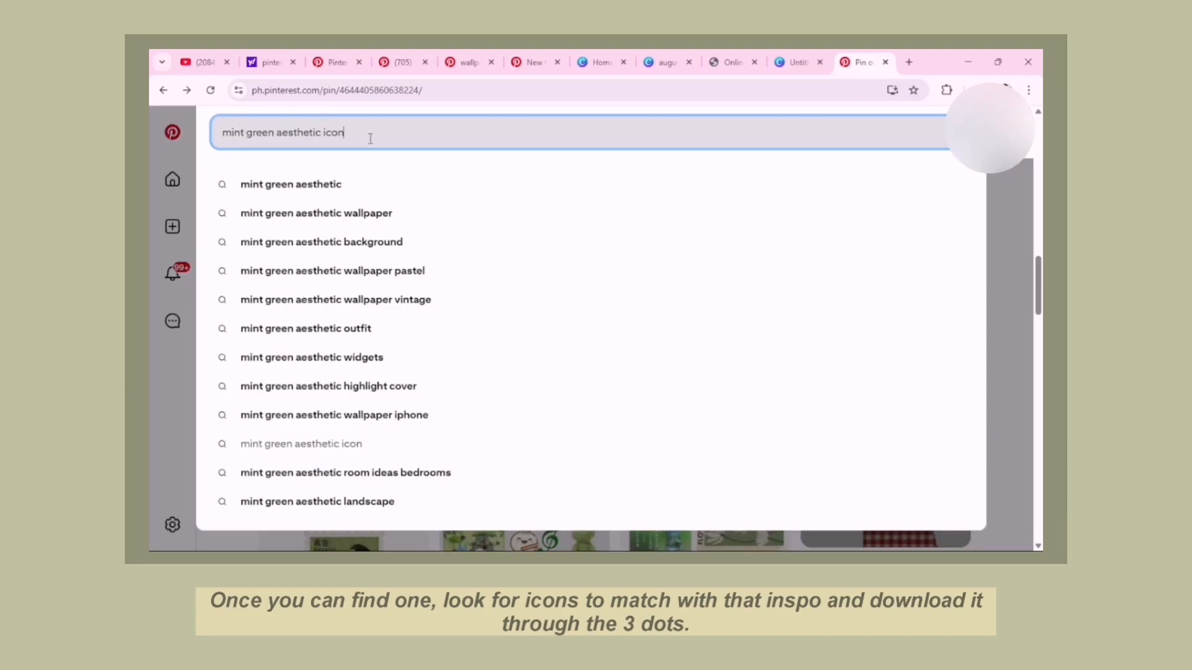
pyautogui.press('Return')
# Step: Download the first three result images: the hands holding a plant, the iced green drink and the green music player
pyautogui.scroll(-1, 365, 321)
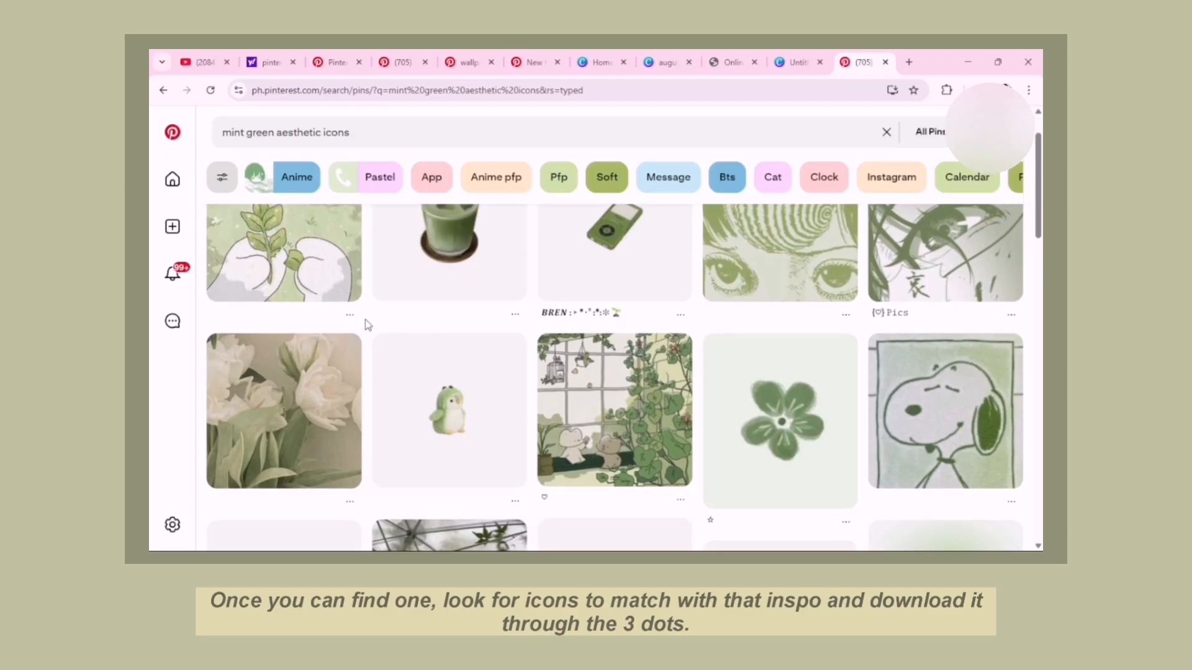
pyautogui.scroll(1, 365, 321)
pyautogui.click(349, 379)
pyautogui.click(357, 454)
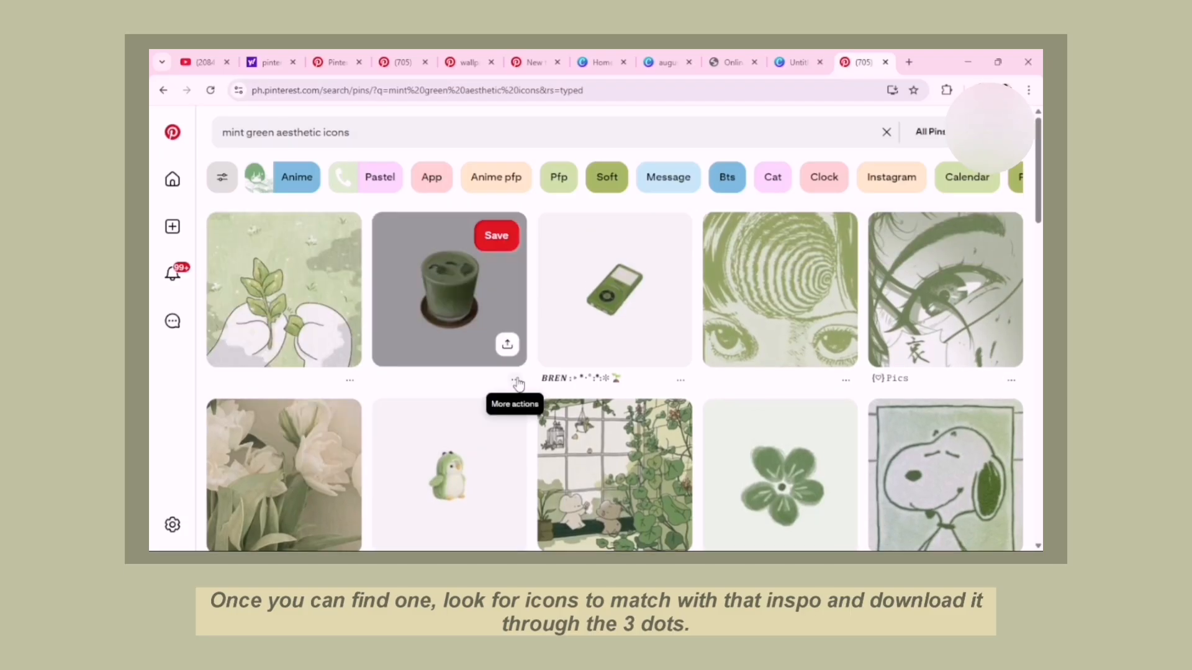
pyautogui.click(515, 380)
pyautogui.click(512, 441)
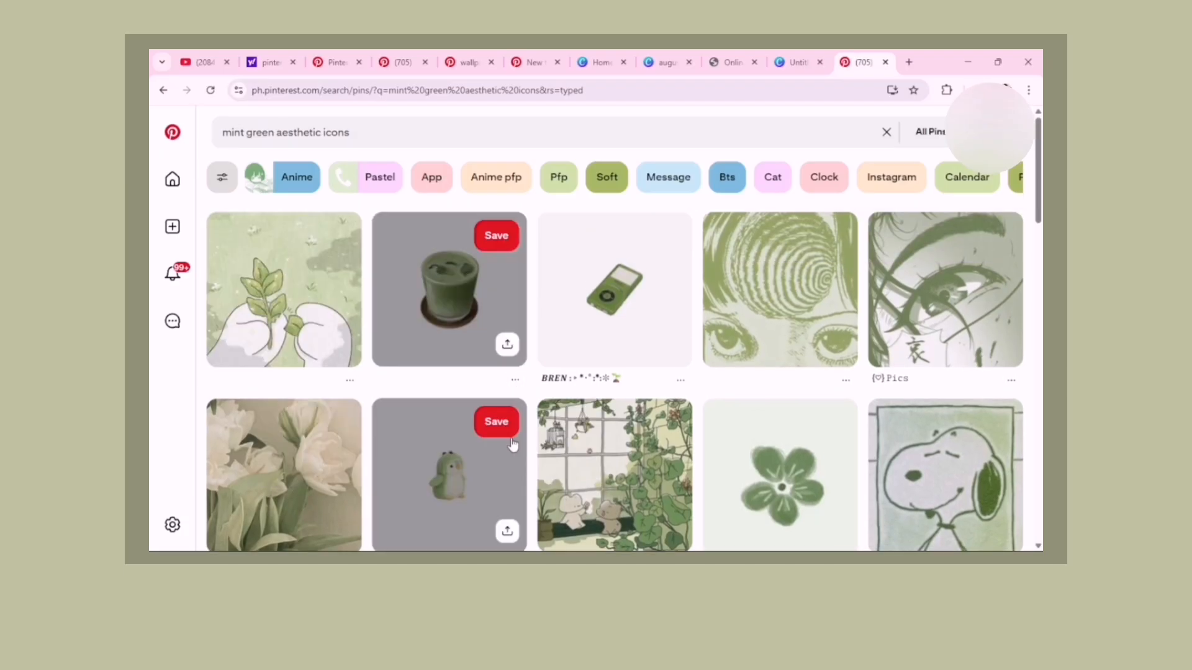
pyautogui.click(680, 380)
pyautogui.click(675, 445)
# Step: Download the green cake slice icon and the white cat in the plants illustration from the results
pyautogui.scroll(-3, 675, 445)
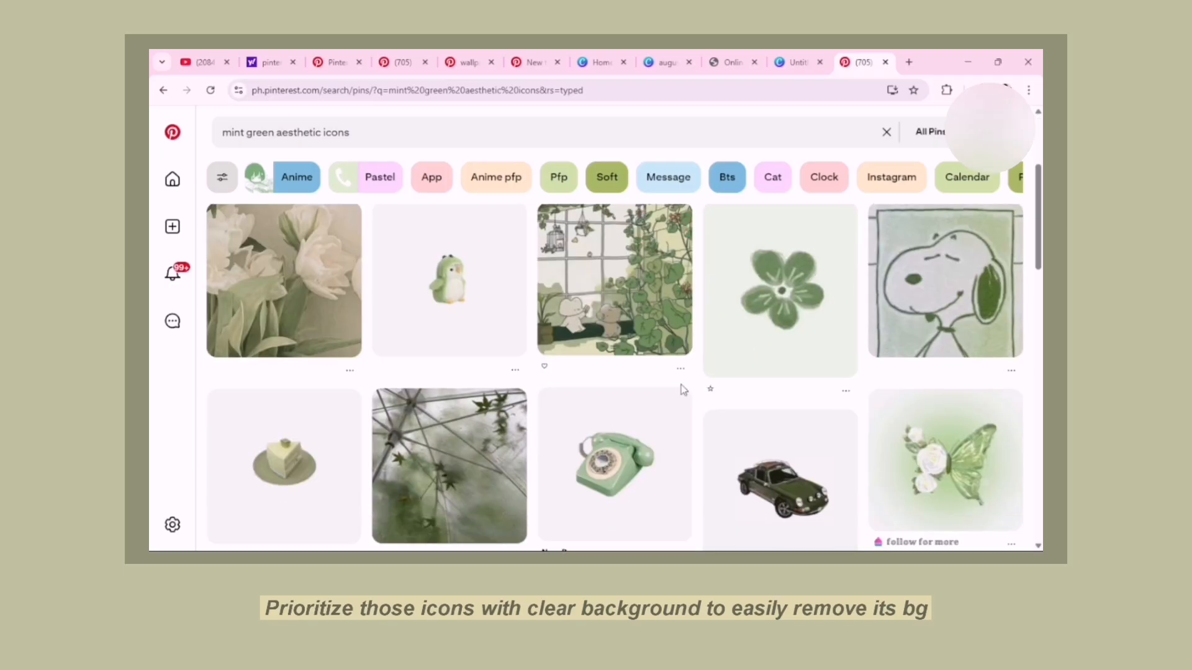
pyautogui.scroll(3, 621, 397)
pyautogui.scroll(-4, 511, 398)
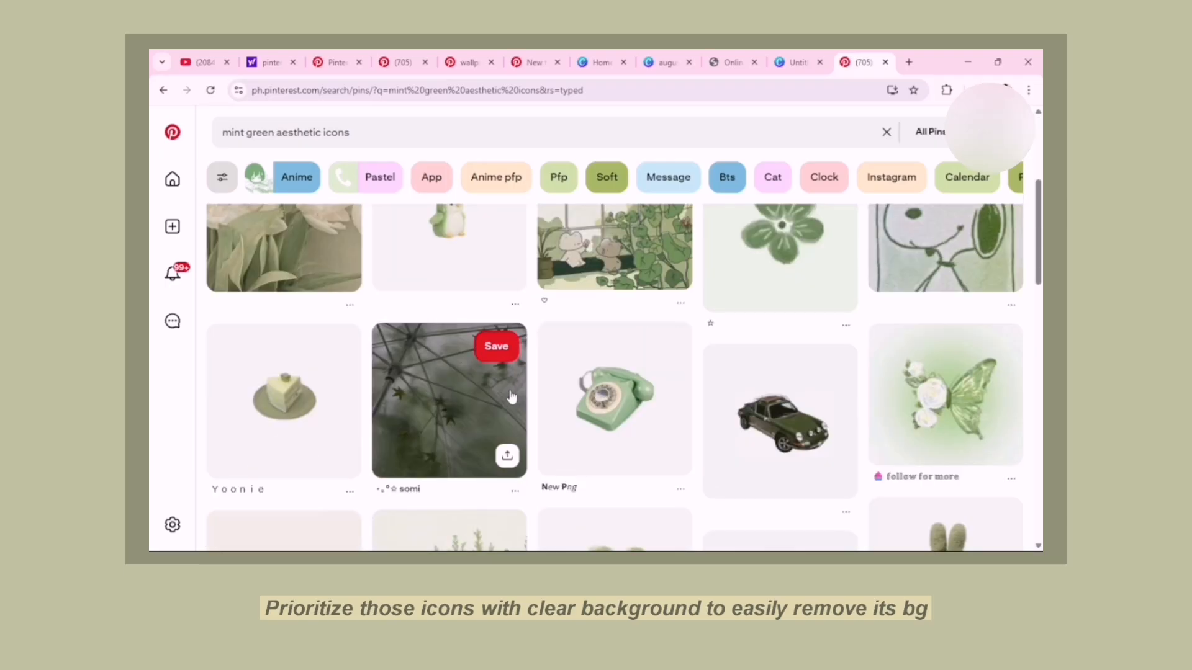
pyautogui.click(350, 491)
pyautogui.click(354, 433)
pyautogui.scroll(-4, 596, 409)
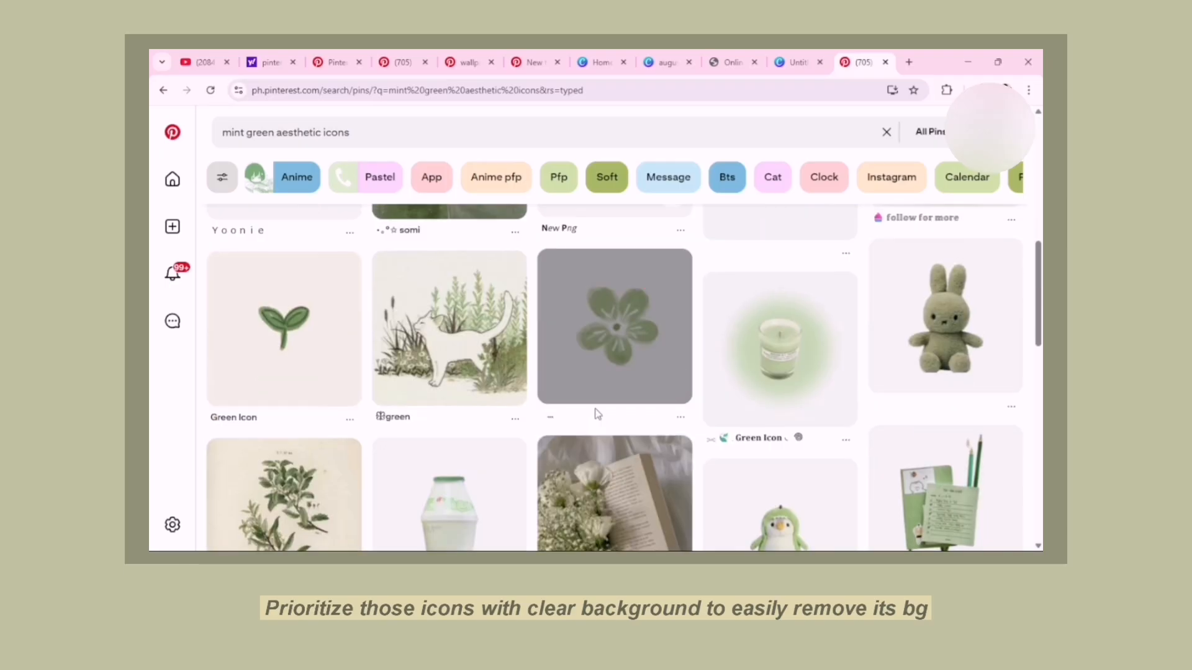
pyautogui.scroll(4, 596, 418)
pyautogui.scroll(-3, 546, 428)
pyautogui.click(517, 477)
pyautogui.click(504, 421)
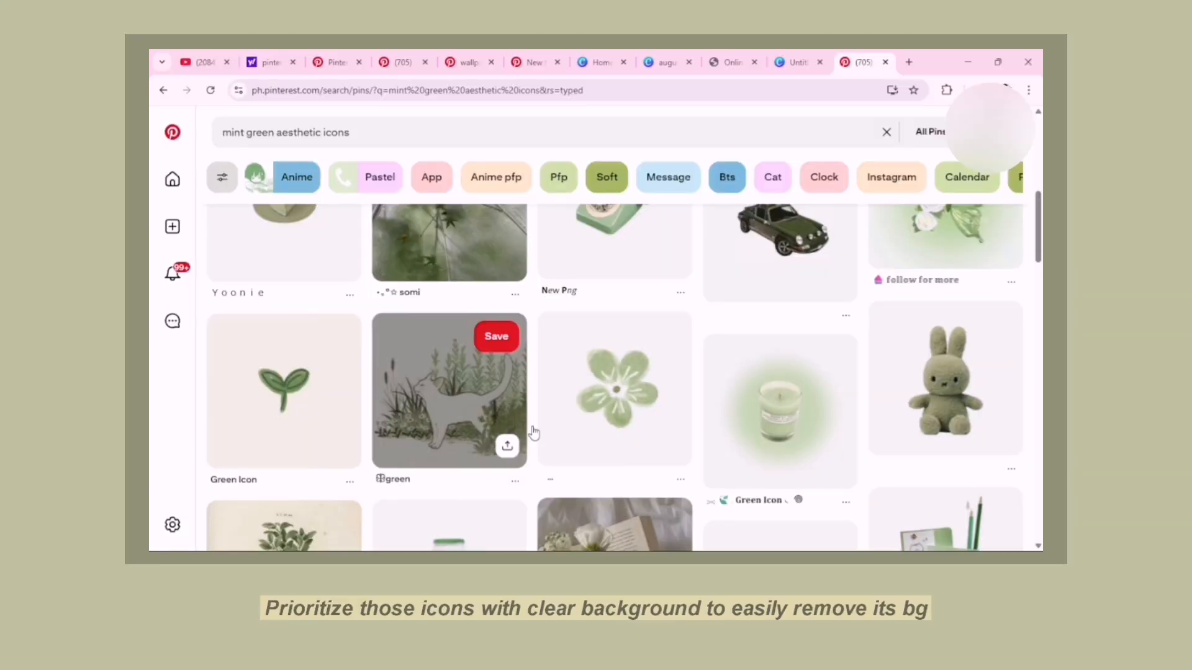
# Step: Download the garden window illustration with the two small animals and the green butterfly image
pyautogui.scroll(4, 620, 397)
pyautogui.click(680, 371)
pyautogui.click(663, 426)
pyautogui.scroll(-3, 662, 425)
pyautogui.click(1011, 348)
pyautogui.click(921, 405)
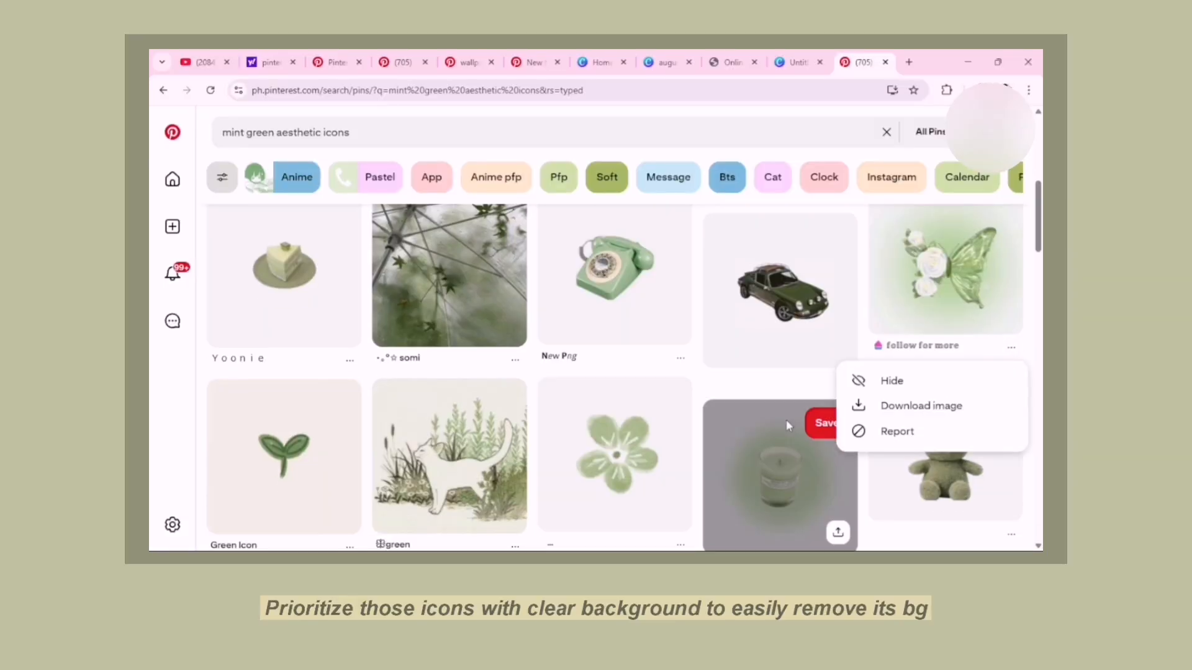
# Step: Look through the remaining mint green icon results for more icons with plain backgrounds
pyautogui.scroll(-8, 794, 398)
pyautogui.scroll(-11, 666, 393)
pyautogui.scroll(-10, 543, 408)
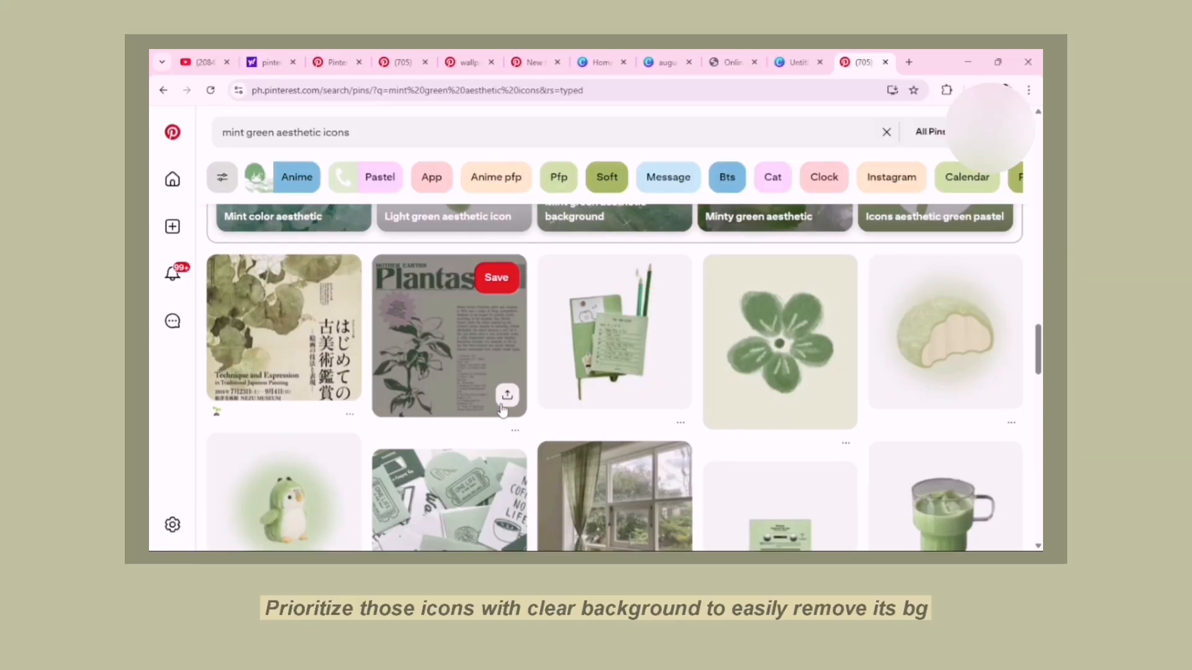
pyautogui.scroll(-12, 549, 402)
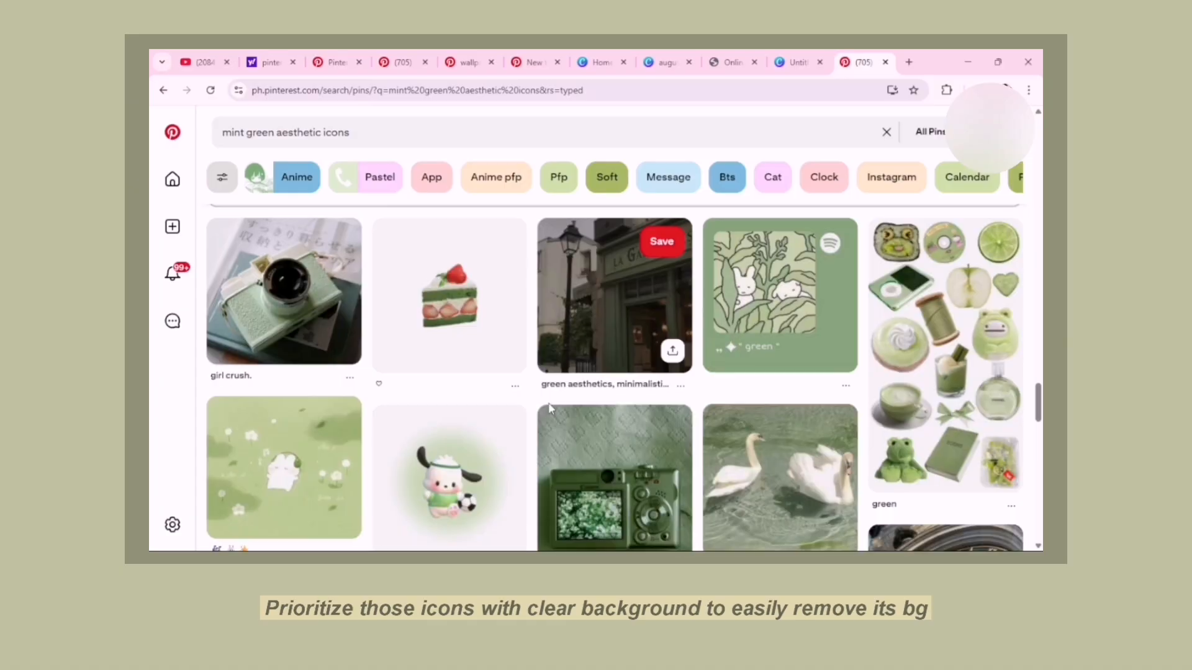
pyautogui.scroll(-10, 602, 403)
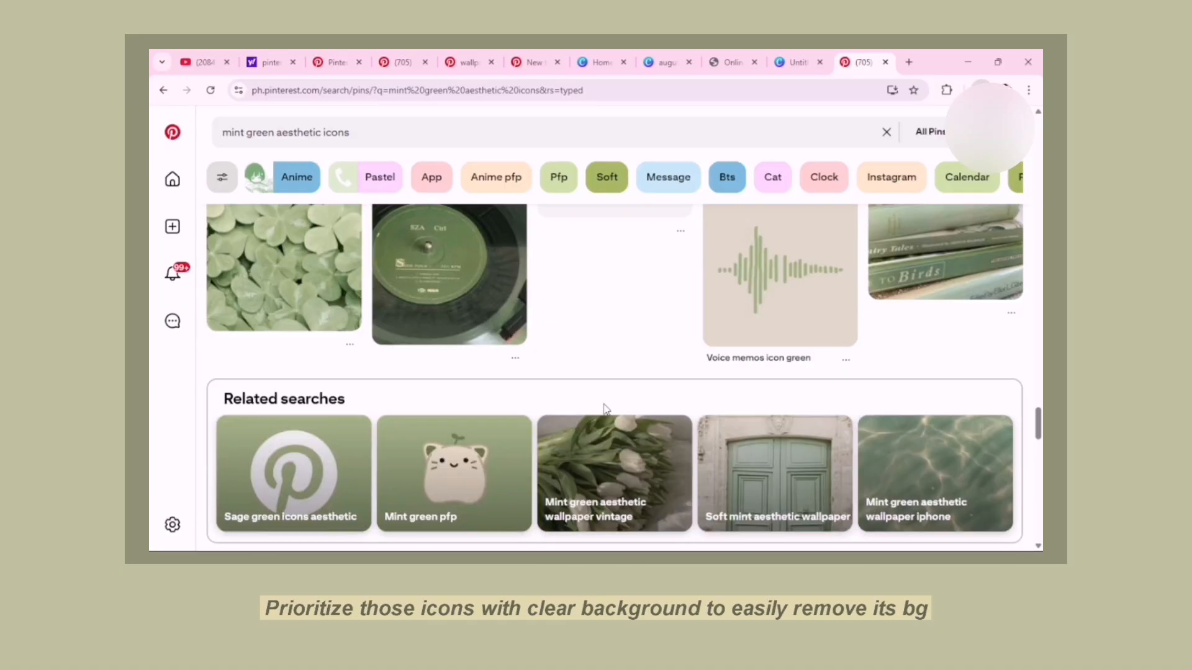
pyautogui.scroll(-3, 695, 426)
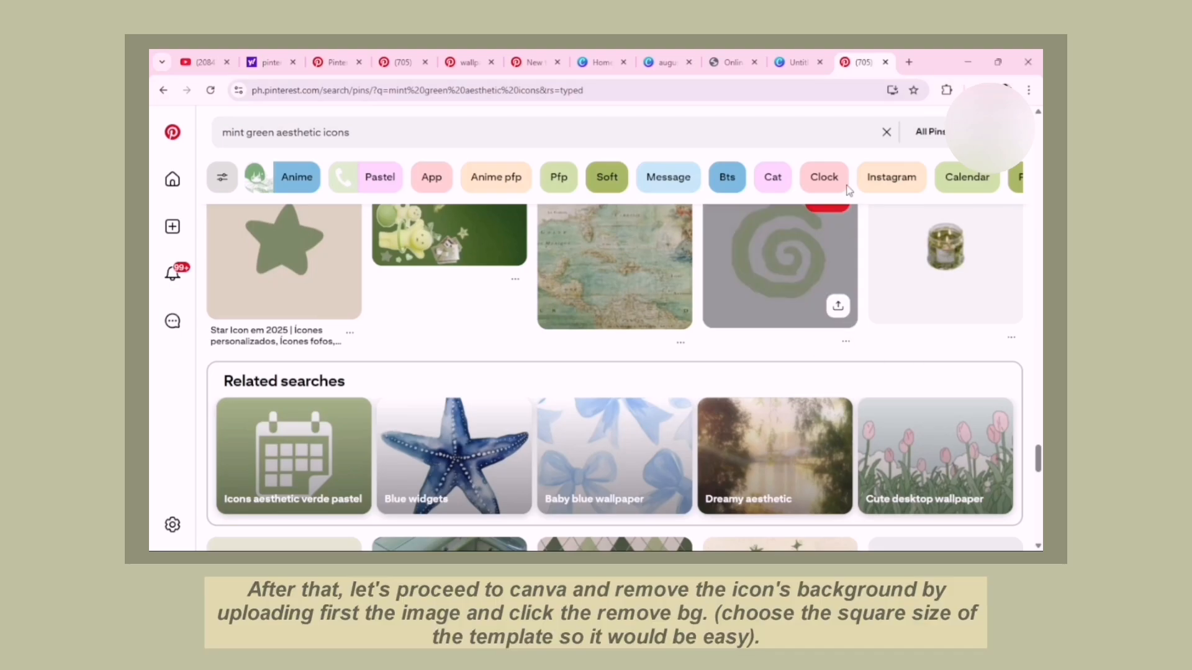
# Step: Open Canva in a new browser tab and start a square custom-size design of 1980 × 1980 px
pyautogui.click(908, 62)
pyautogui.write('canv')
pyautogui.press('Return')
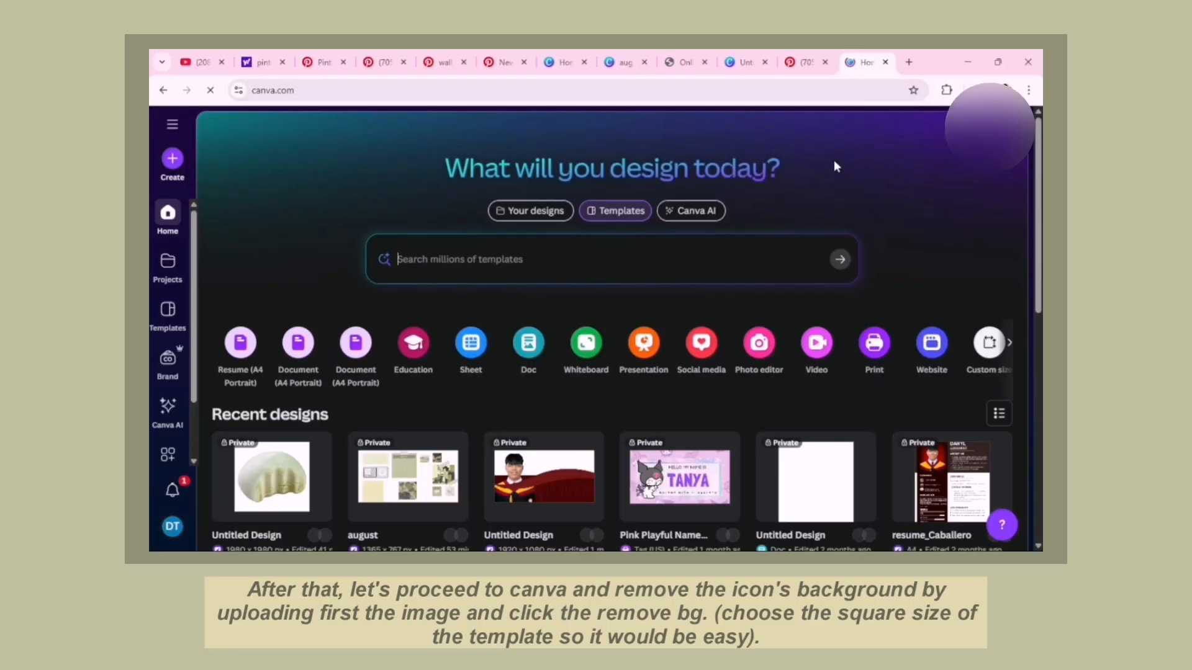
pyautogui.click(173, 160)
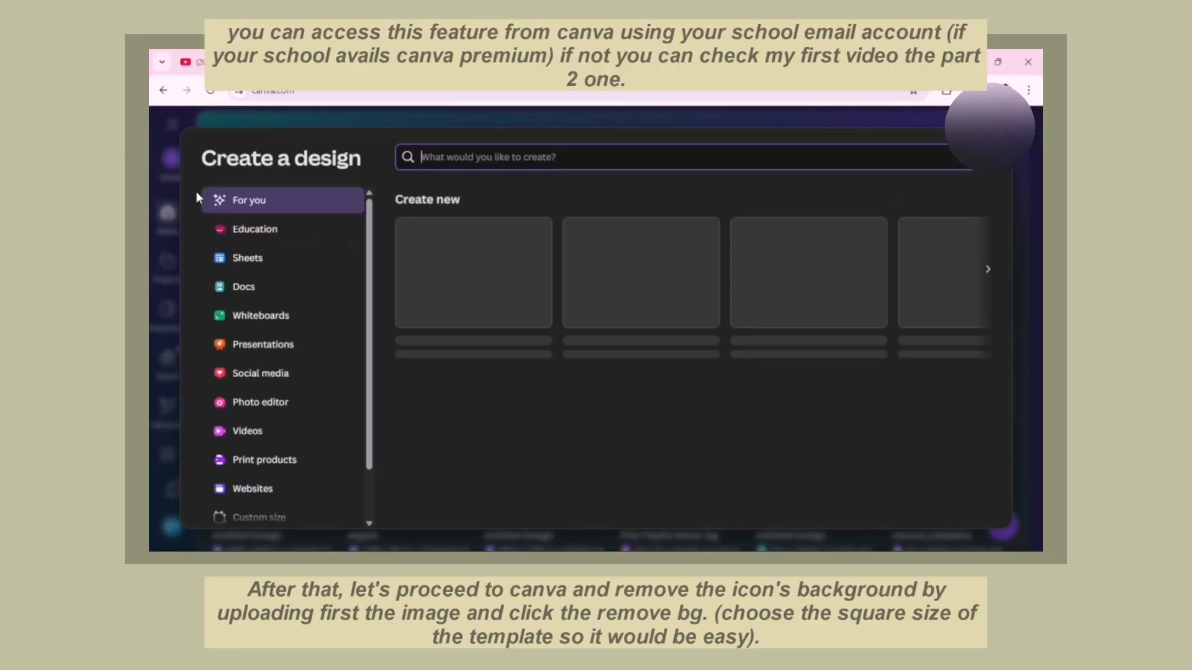
pyautogui.click(267, 517)
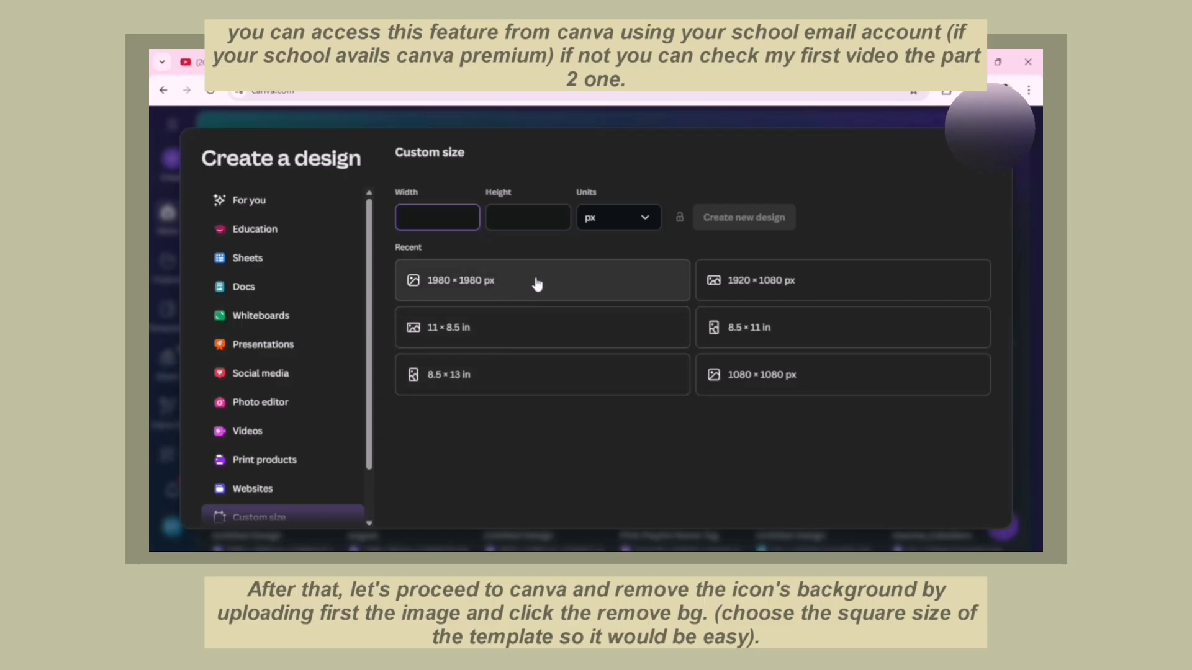
pyautogui.click(732, 283)
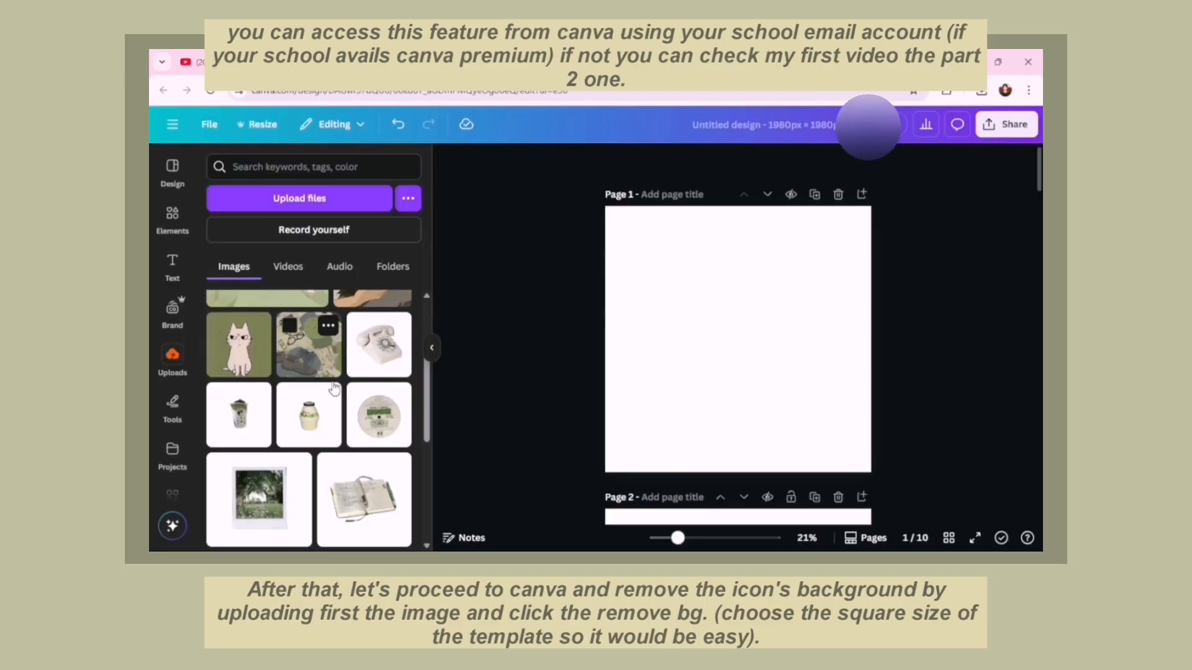
# Step: Place the uploaded cake slice image on page 1, then enlarge and center it until the plate nearly spans the page width
pyautogui.scroll(3, 330, 381)
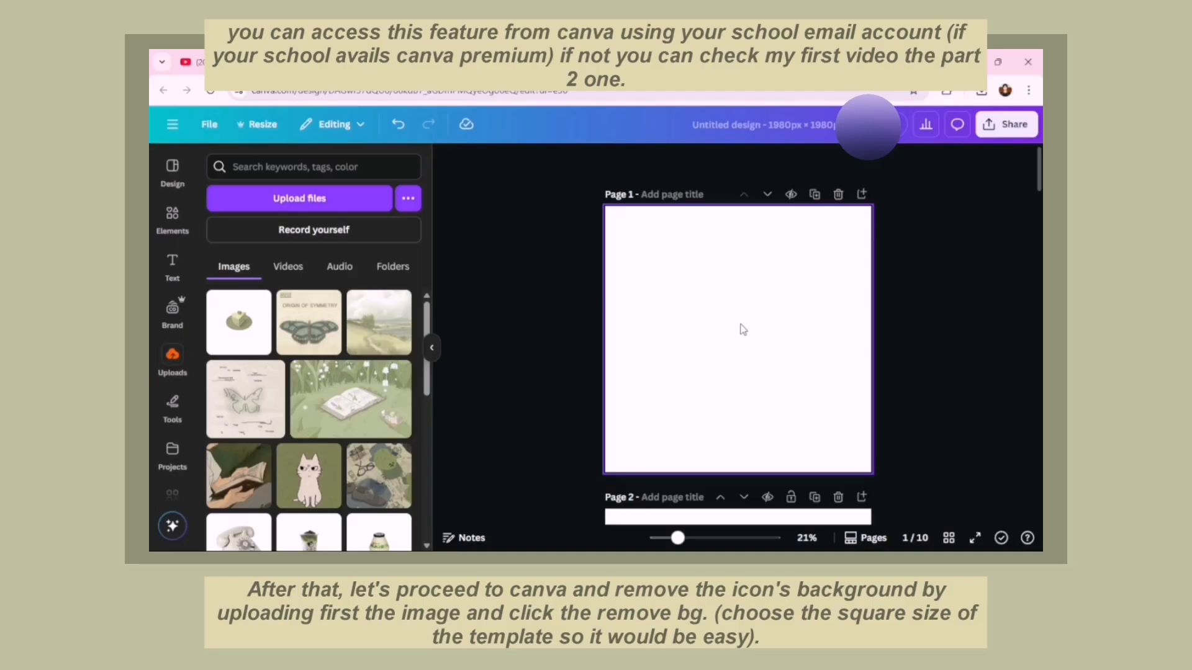
pyautogui.moveTo(239, 321); pyautogui.dragTo(686, 260)
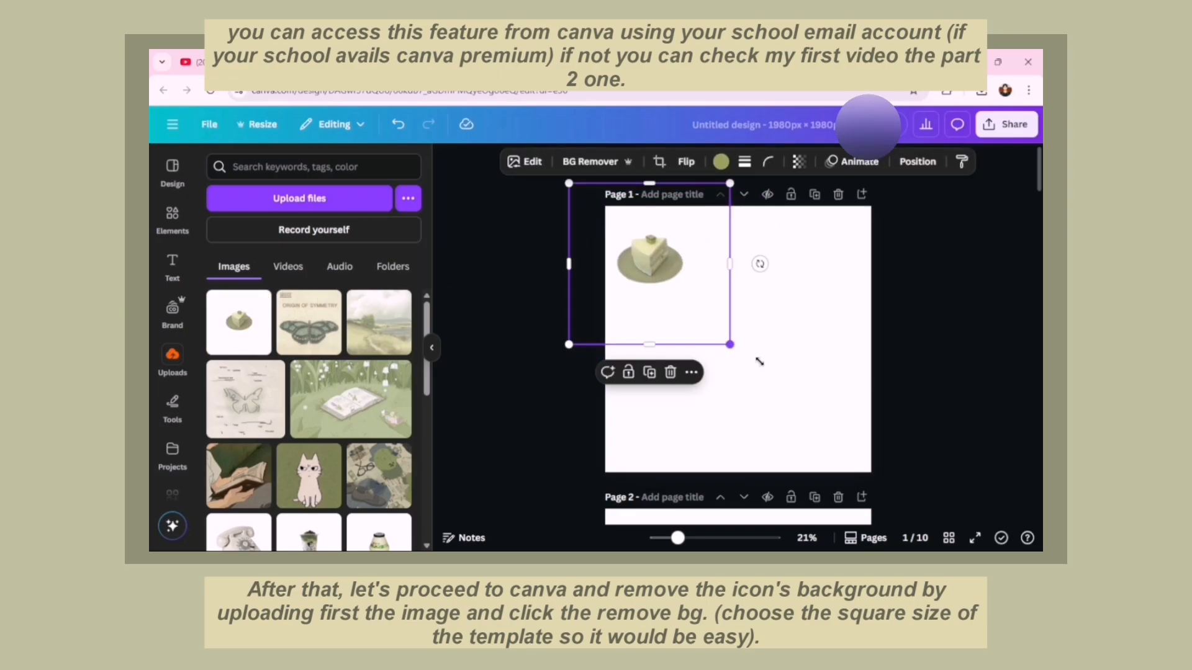
pyautogui.moveTo(739, 348); pyautogui.dragTo(942, 546)
pyautogui.moveTo(838, 396); pyautogui.dragTo(748, 306)
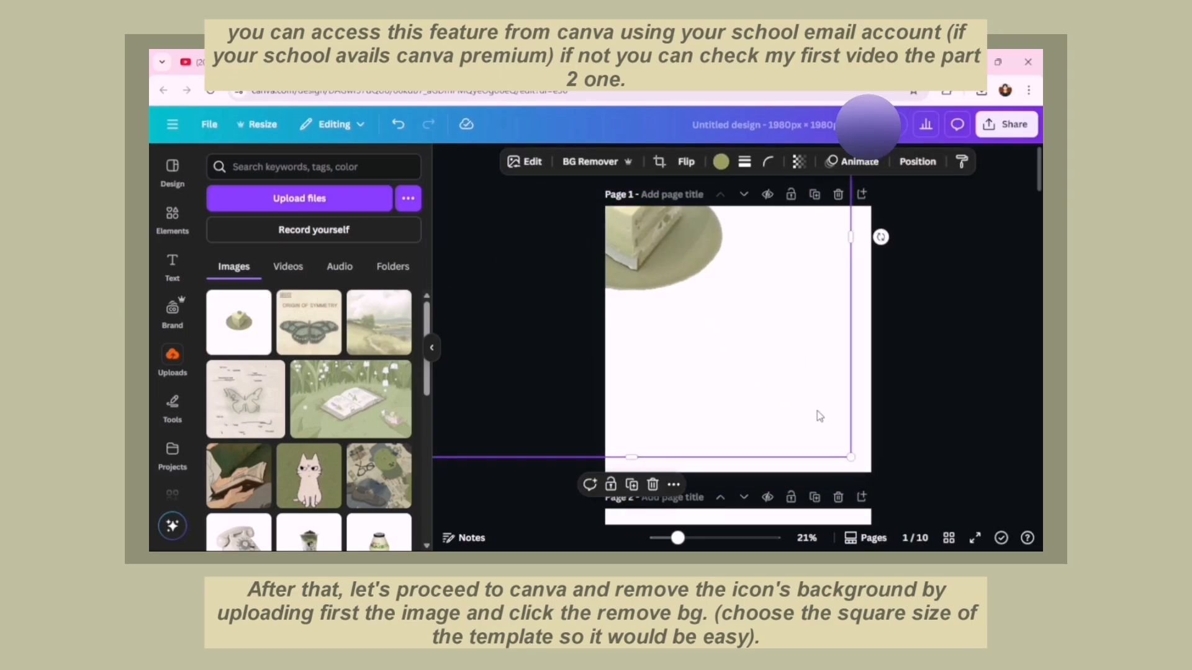
pyautogui.moveTo(851, 457); pyautogui.dragTo(1001, 541)
pyautogui.moveTo(737, 339); pyautogui.dragTo(650, 199)
pyautogui.moveTo(888, 447); pyautogui.dragTo(1000, 550)
pyautogui.moveTo(710, 218); pyautogui.dragTo(661, 189)
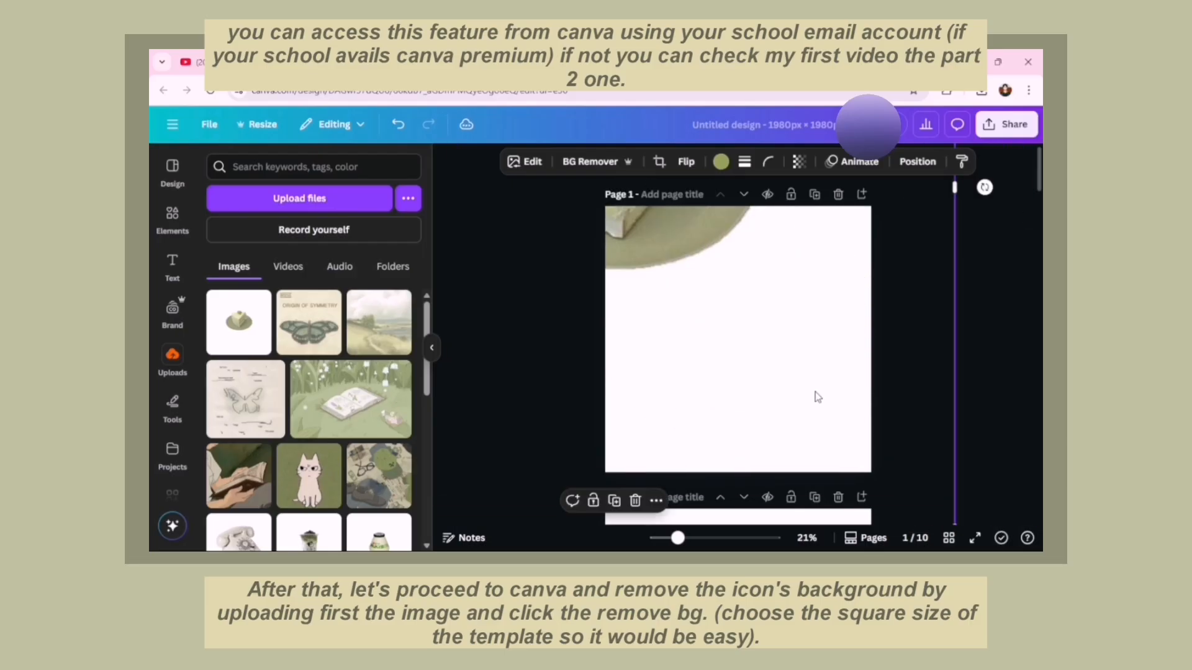
pyautogui.moveTo(817, 397); pyautogui.dragTo(750, 269)
pyautogui.moveTo(810, 371); pyautogui.dragTo(809, 428)
pyautogui.click(909, 306)
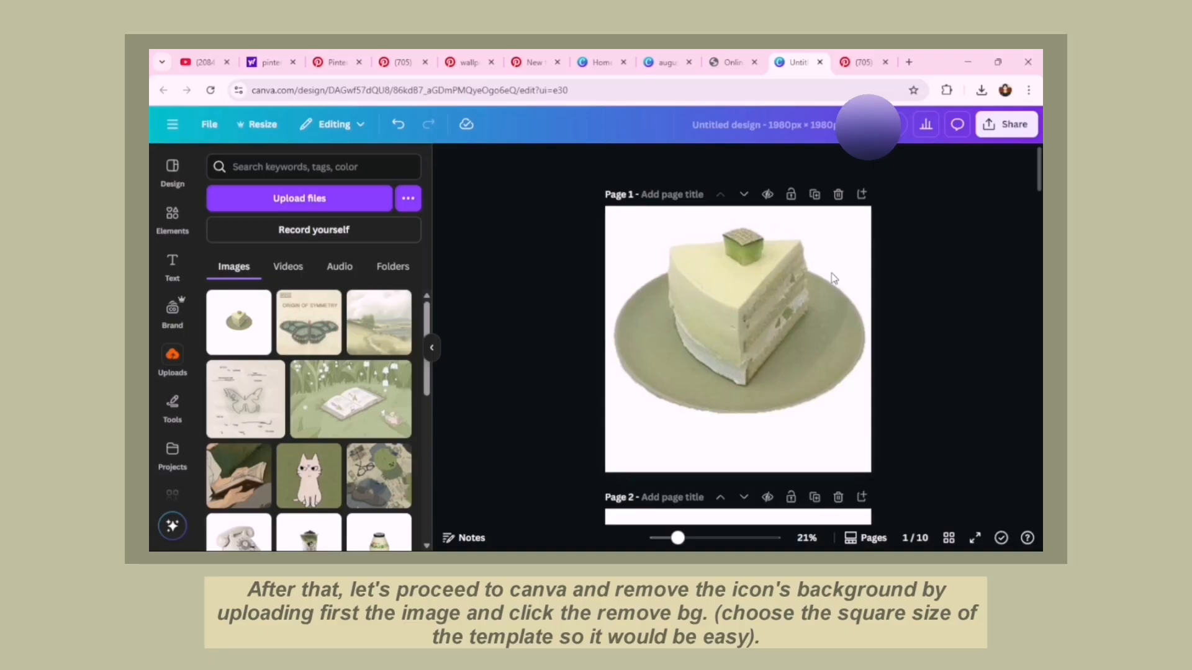
pyautogui.click(1005, 124)
pyautogui.click(800, 398)
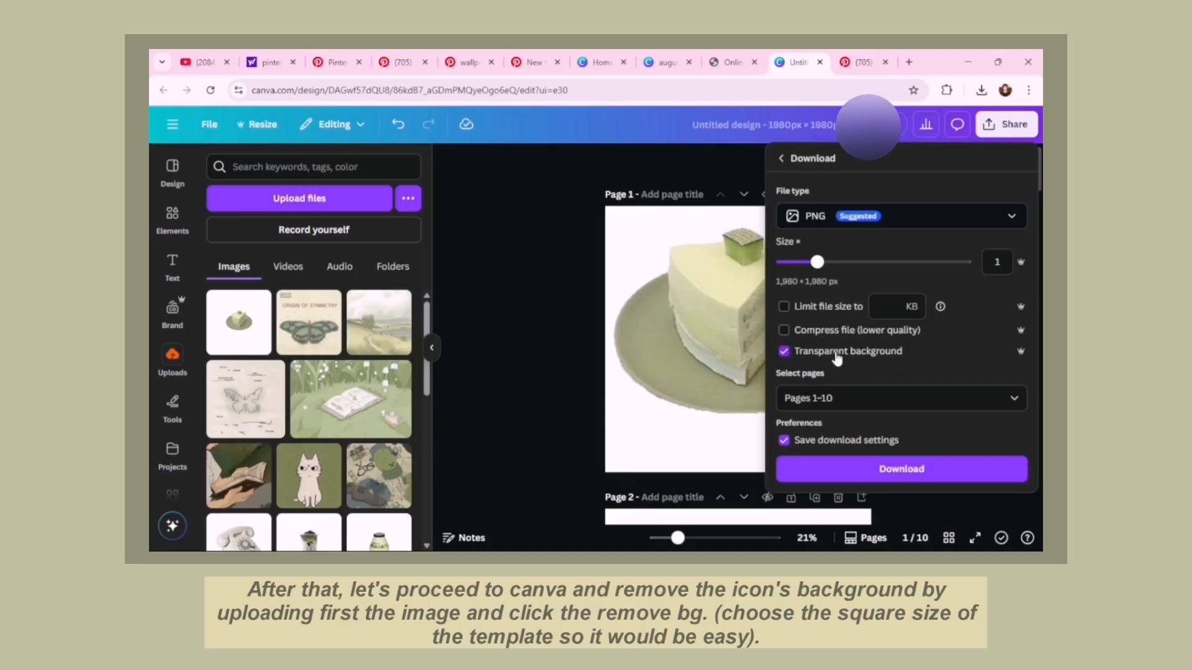
pyautogui.click(1006, 127)
# Step: Remove the background of the cake slice image on page 1
pyautogui.click(811, 291)
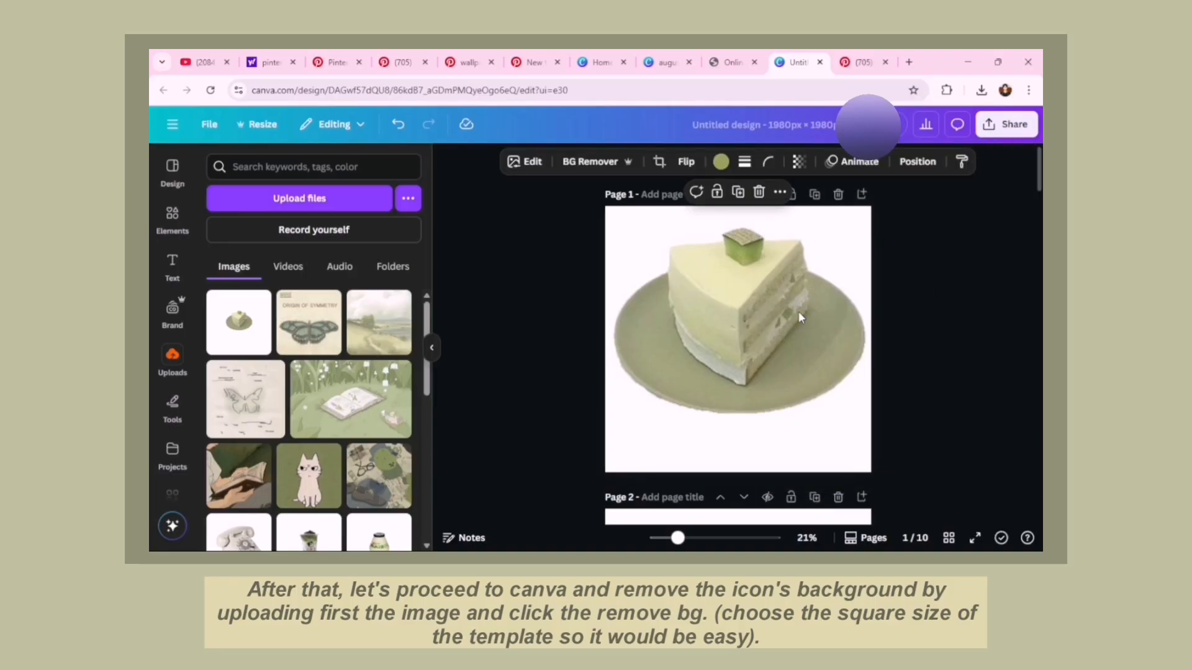
pyautogui.click(592, 162)
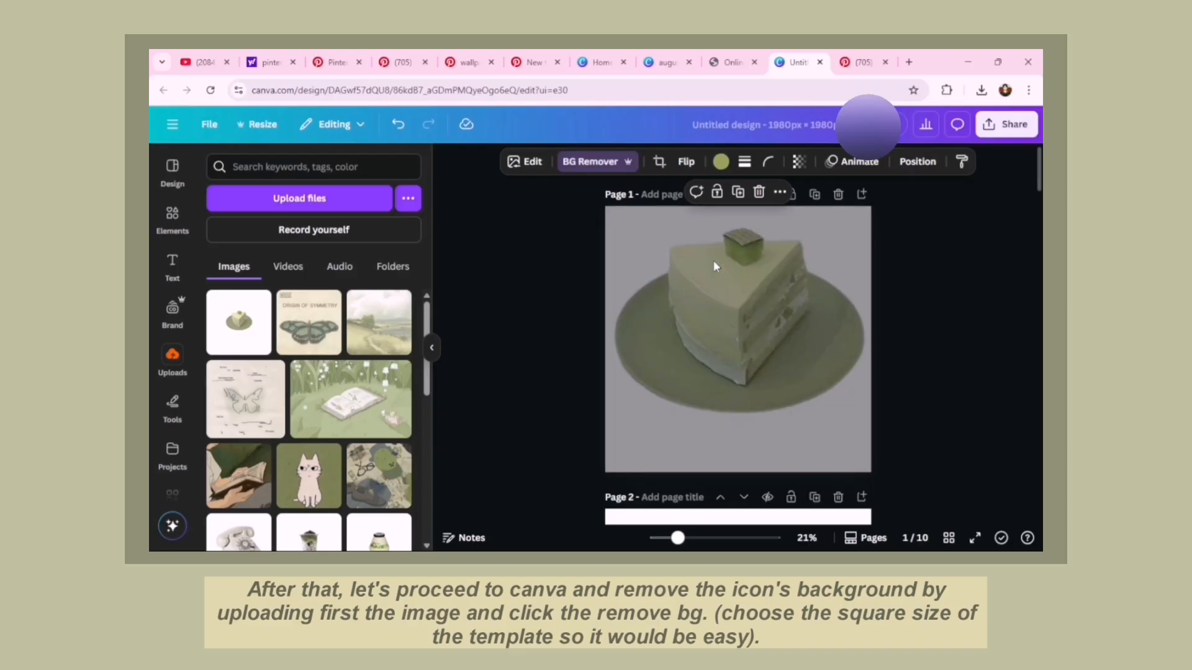
# Step: Download only page 1 as a PNG with a transparent background
pyautogui.click(1006, 124)
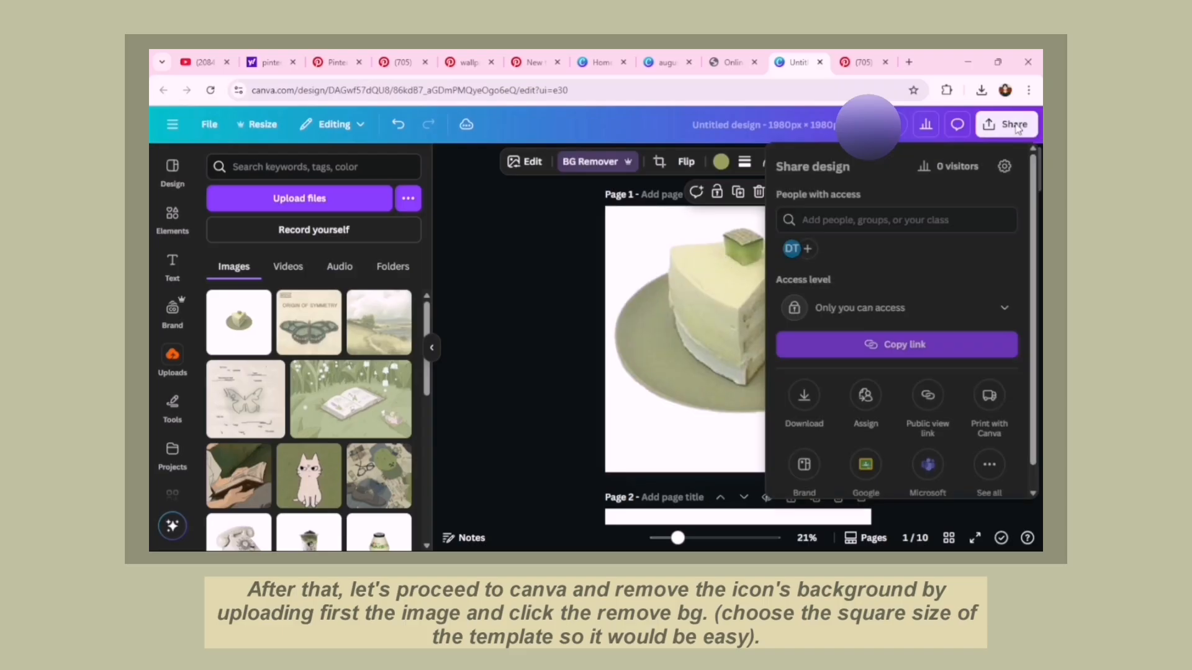
pyautogui.click(808, 403)
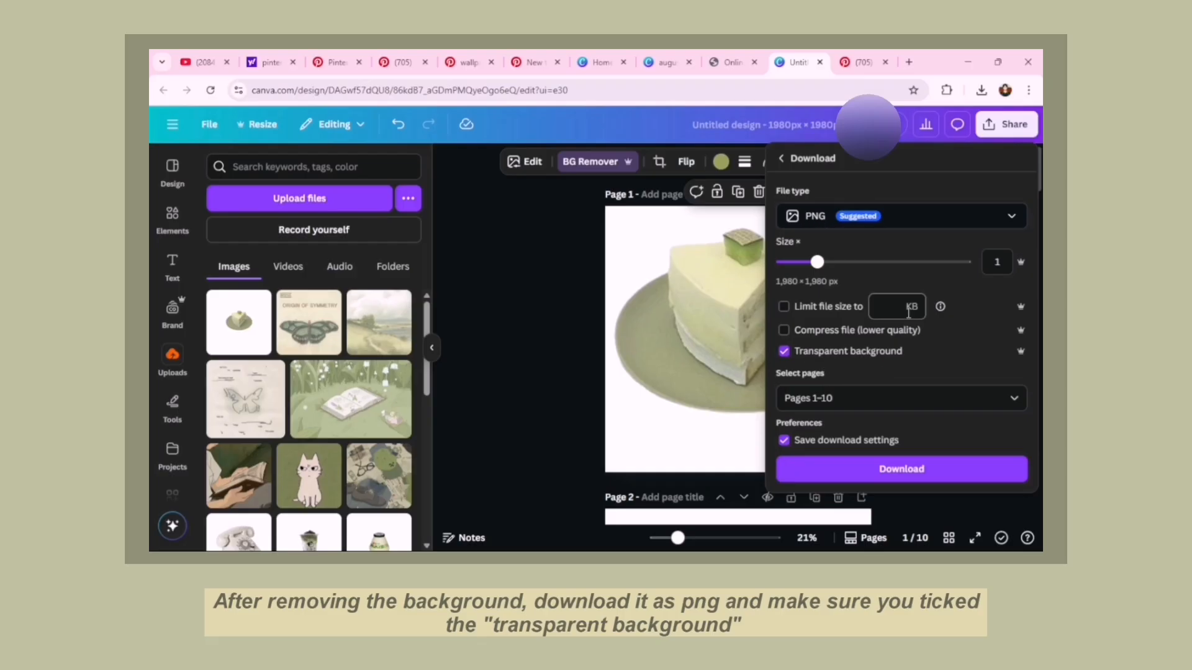
pyautogui.click(853, 398)
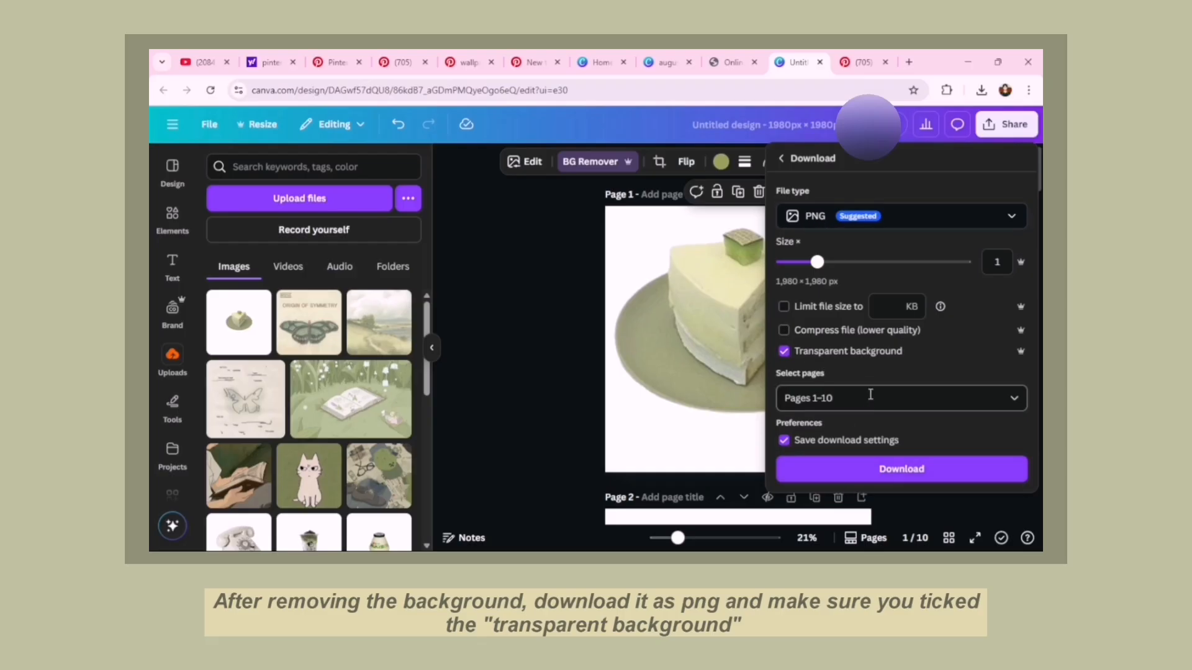
pyautogui.press('BackSpace')
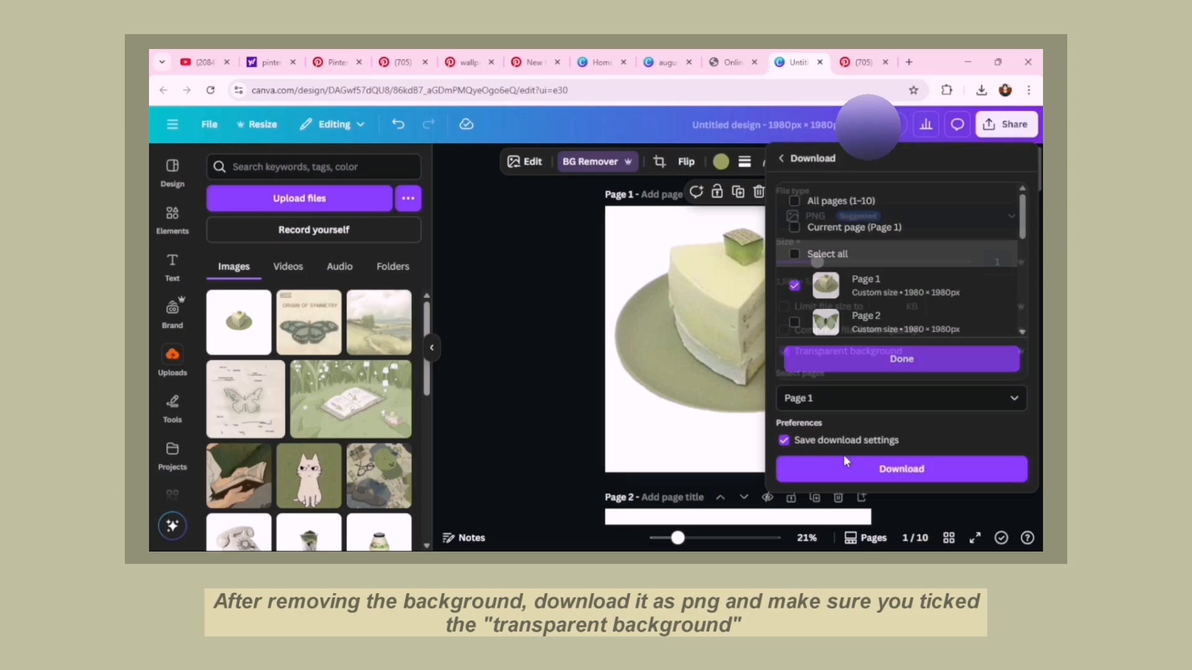
pyautogui.click(841, 464)
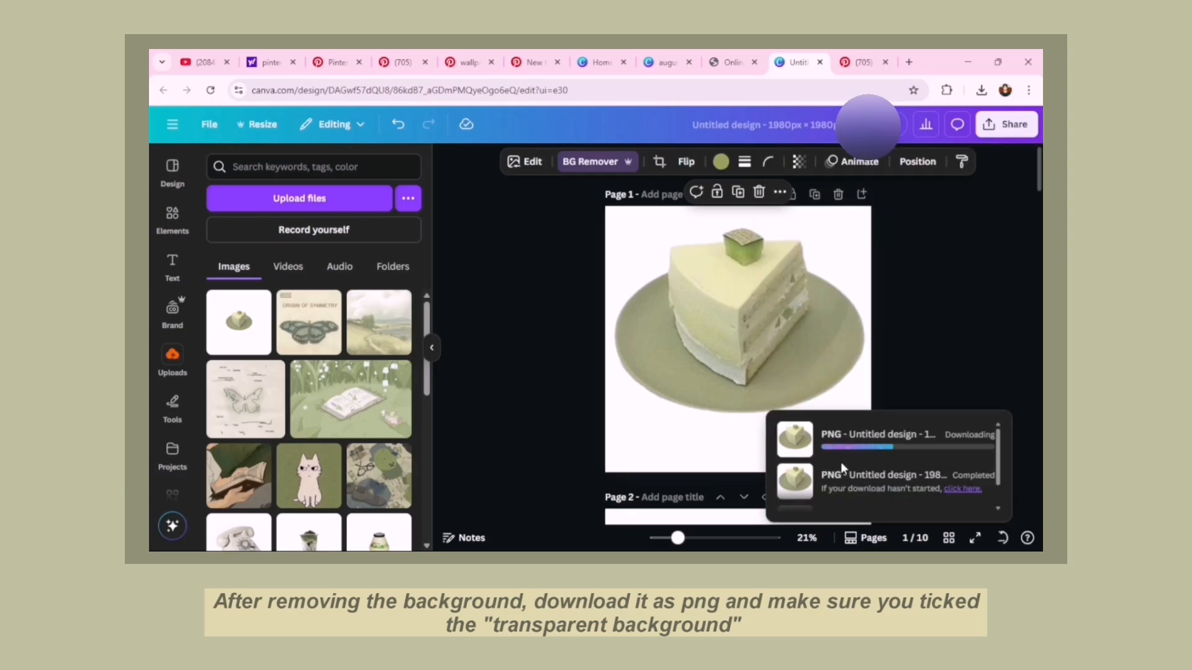
pyautogui.click(1005, 192)
# Step: Open Google in a new browser tab and search for "icon converter"
pyautogui.click(908, 62)
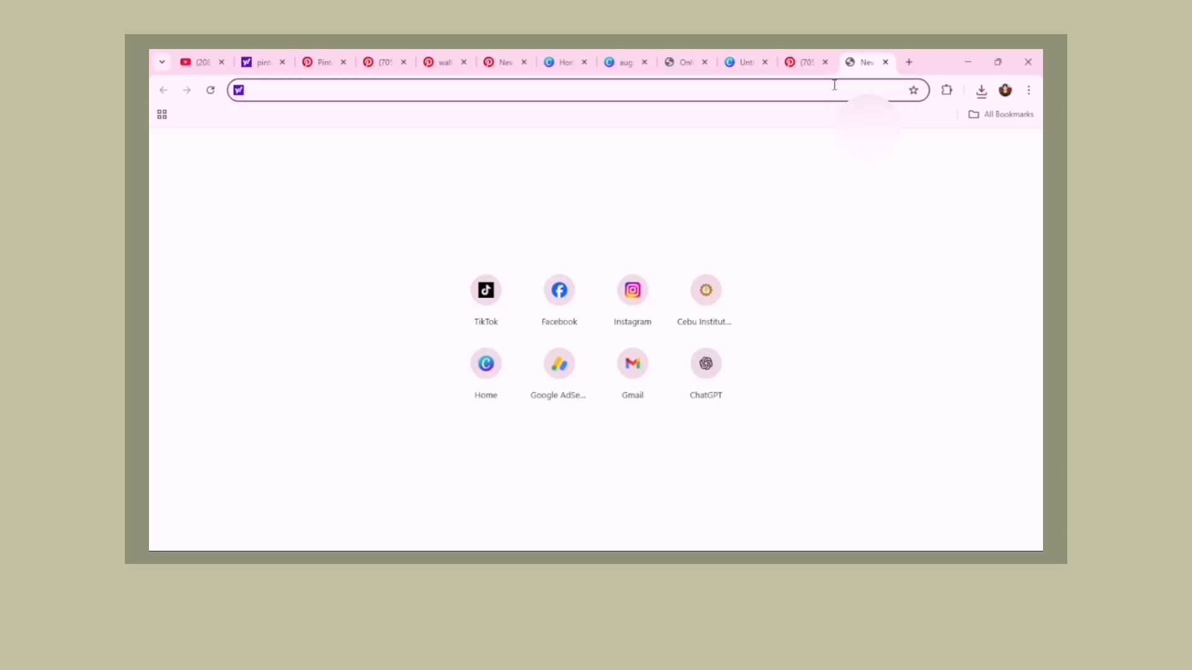
pyautogui.write('goo')
pyautogui.press('Return')
pyautogui.write('icon cone')
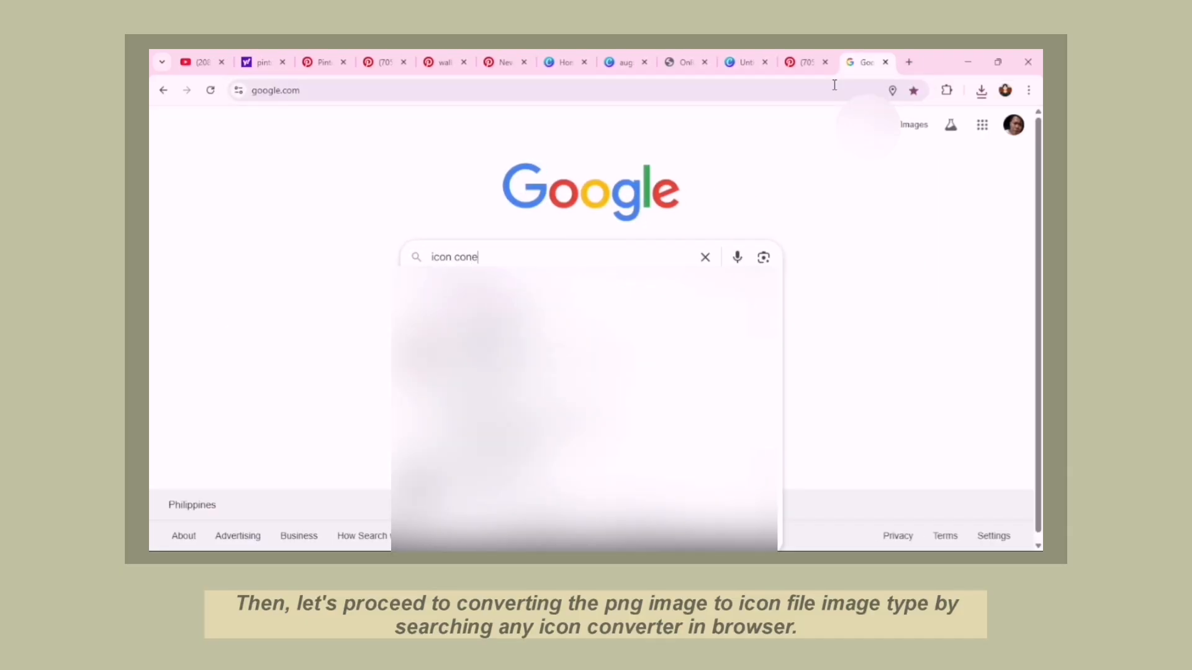
pyautogui.press('BackSpace')
pyautogui.write('verter')
pyautogui.press('Return')
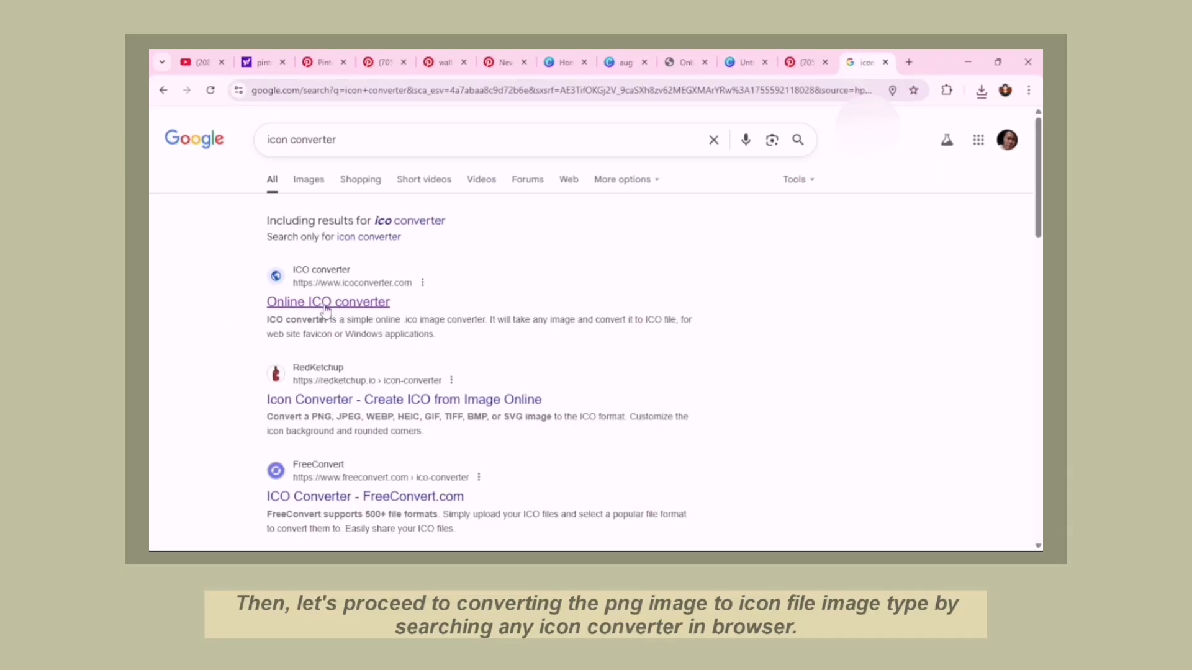
# Step: Convert Untitled design (26).png on the Online ICO converter site to a 32-bit ICO with 16, 32 and 48 pixel sizes
pyautogui.click(322, 309)
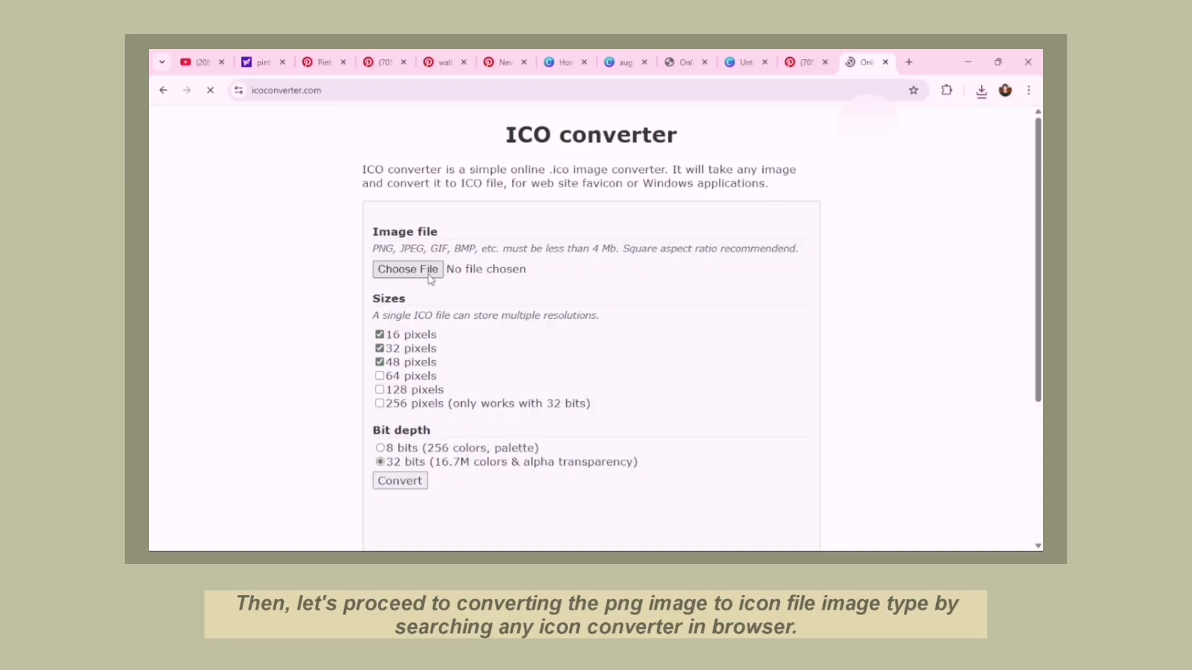
pyautogui.click(408, 270)
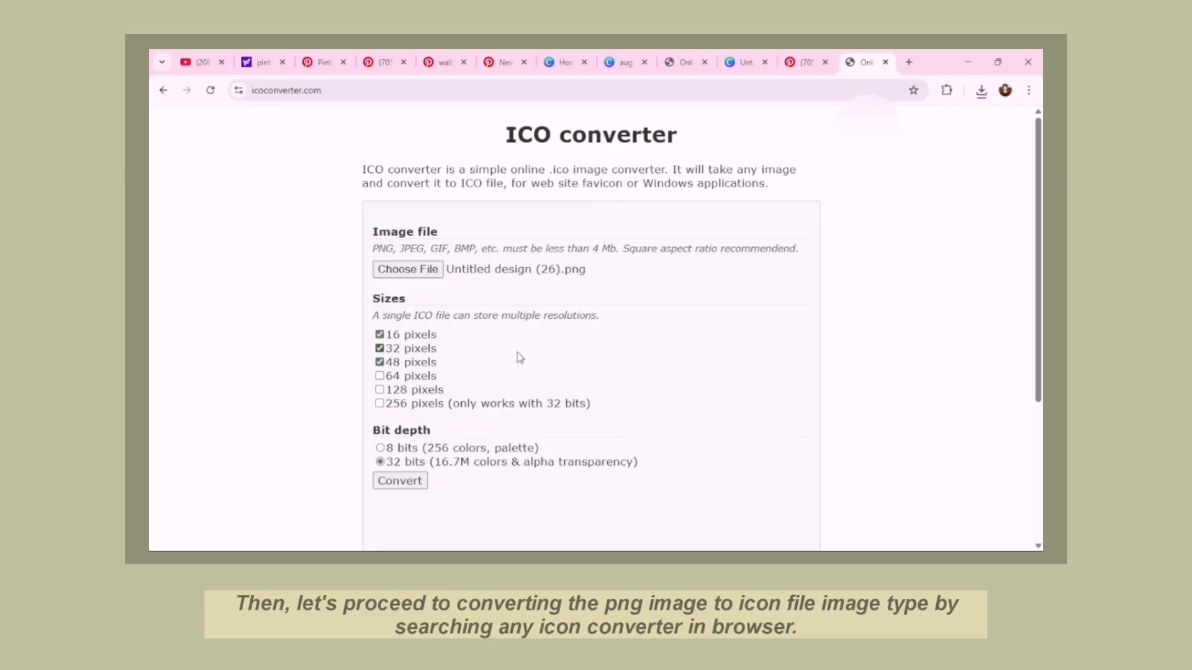
pyautogui.click(401, 483)
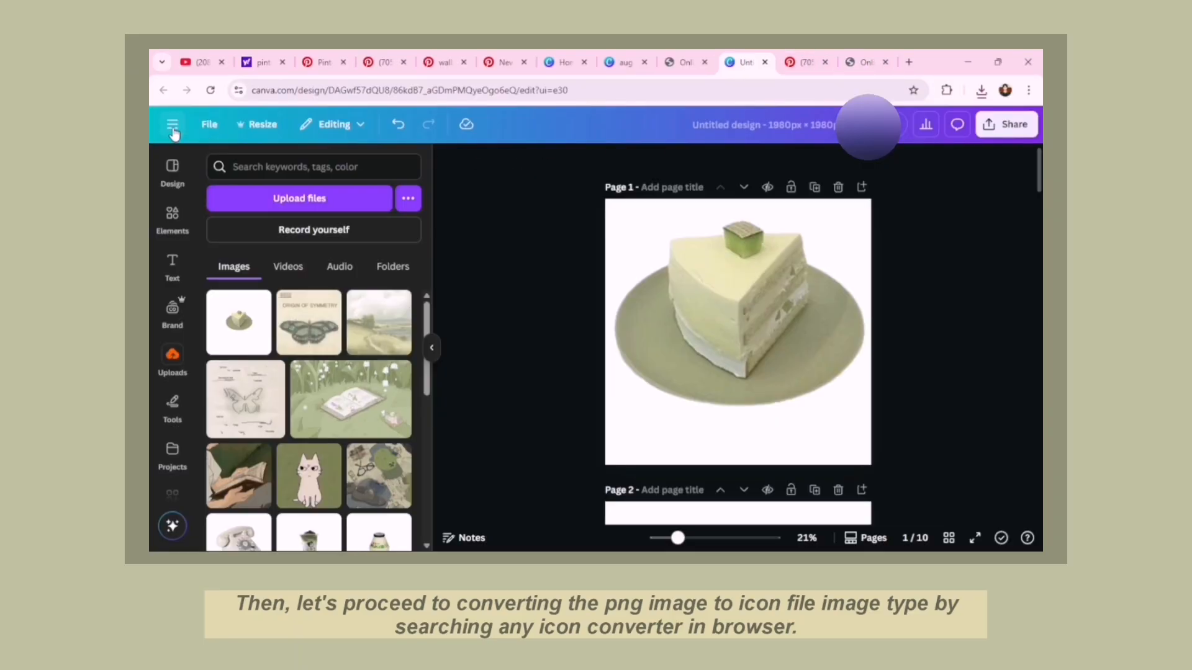
# Step: Return to Canva and create a new custom-size design of 1920 × 1080 px
pyautogui.click(173, 130)
pyautogui.click(173, 160)
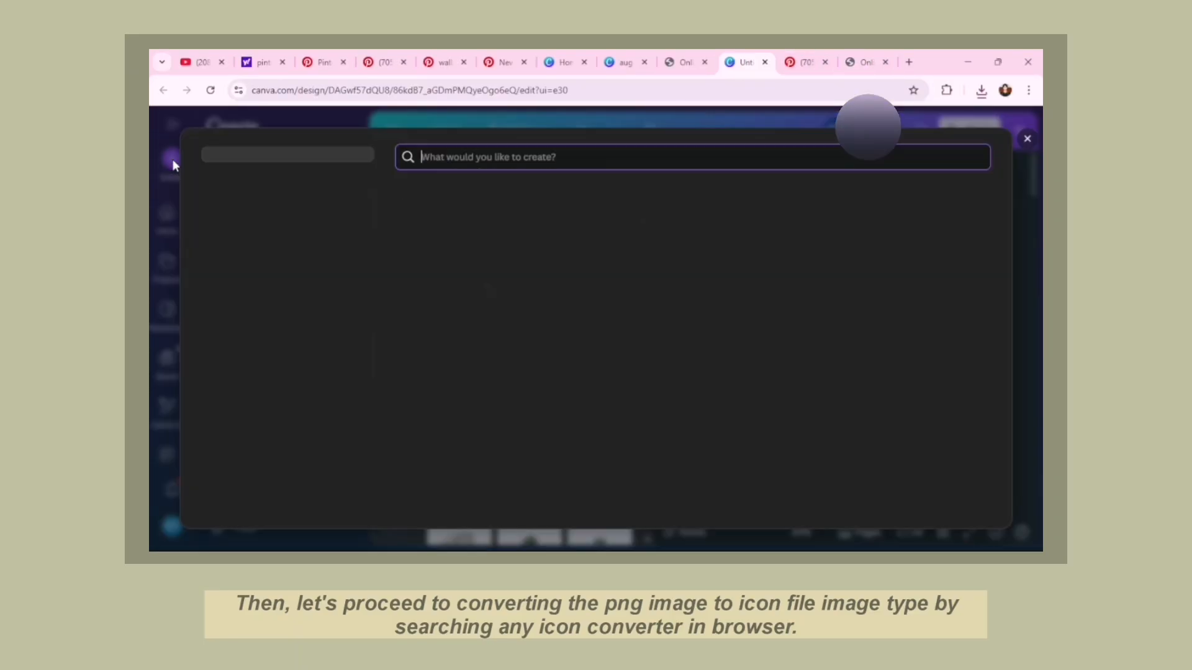
pyautogui.click(274, 498)
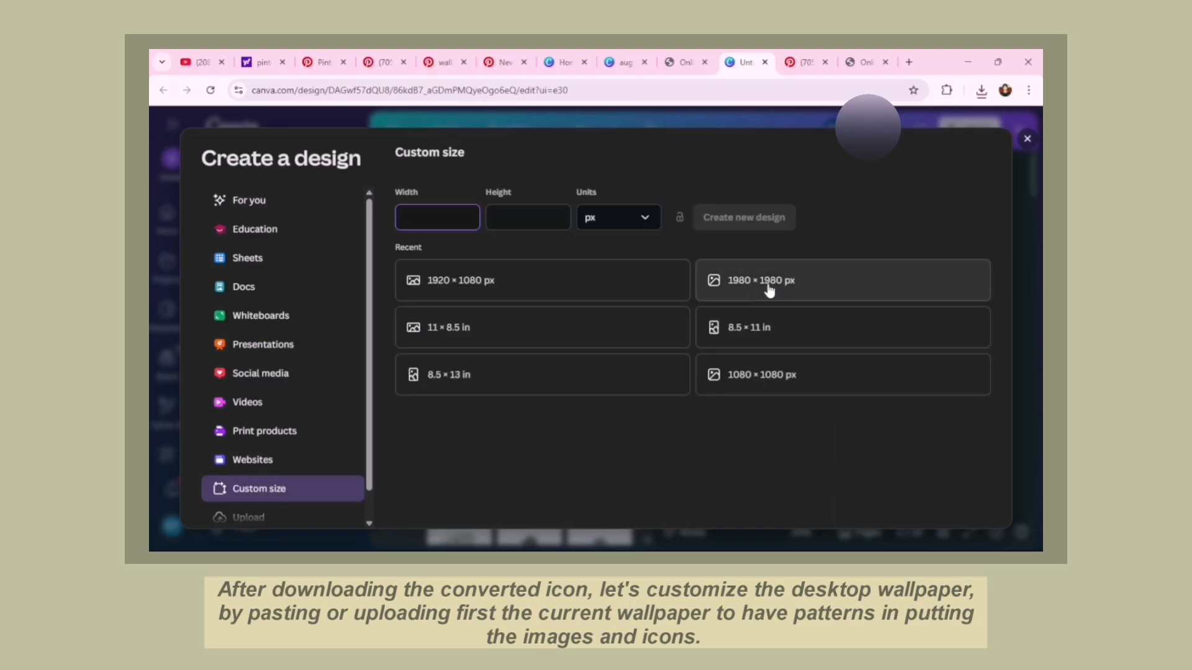
pyautogui.click(477, 284)
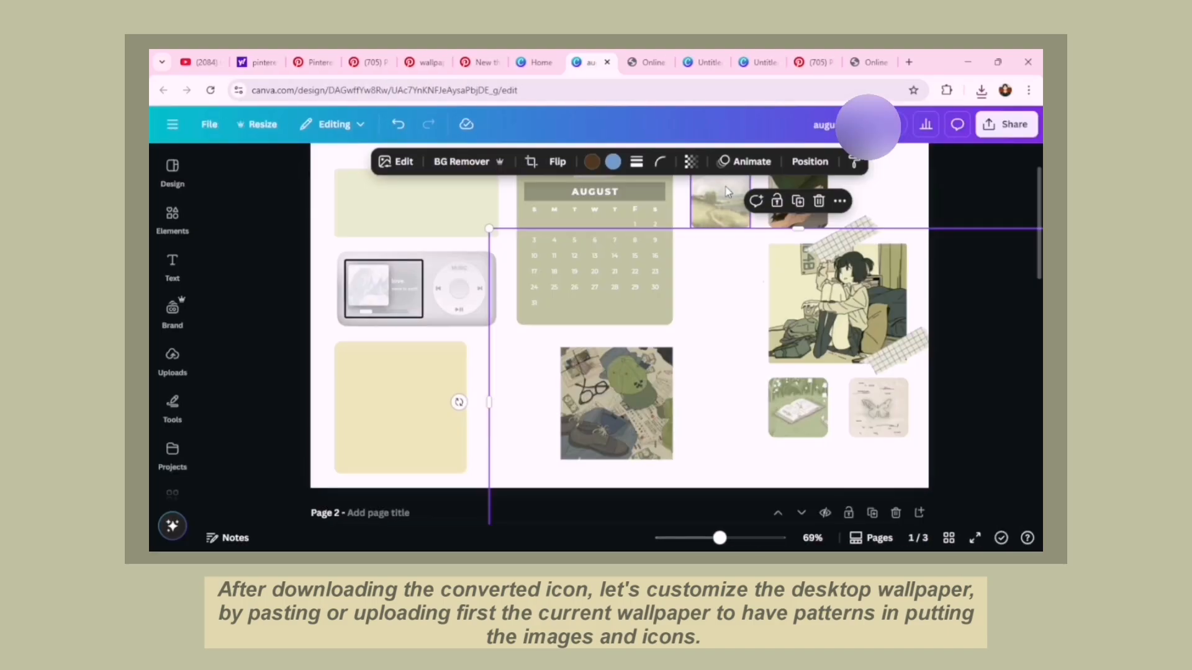
# Step: In the august calendar design, reveal the wallpaper screenshot by raising its transparency setting to 100, shift it slightly, and fade it out again
pyautogui.click(690, 161)
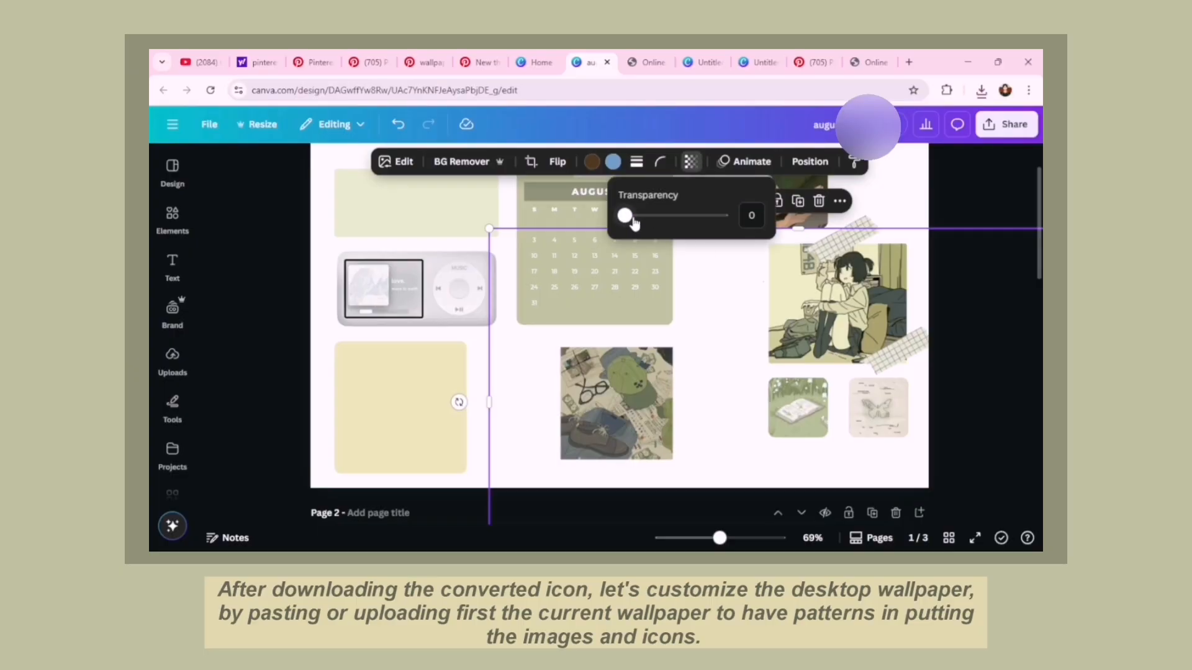
pyautogui.moveTo(630, 216); pyautogui.dragTo(719, 215)
pyautogui.rightClick(724, 300)
pyautogui.click(720, 301)
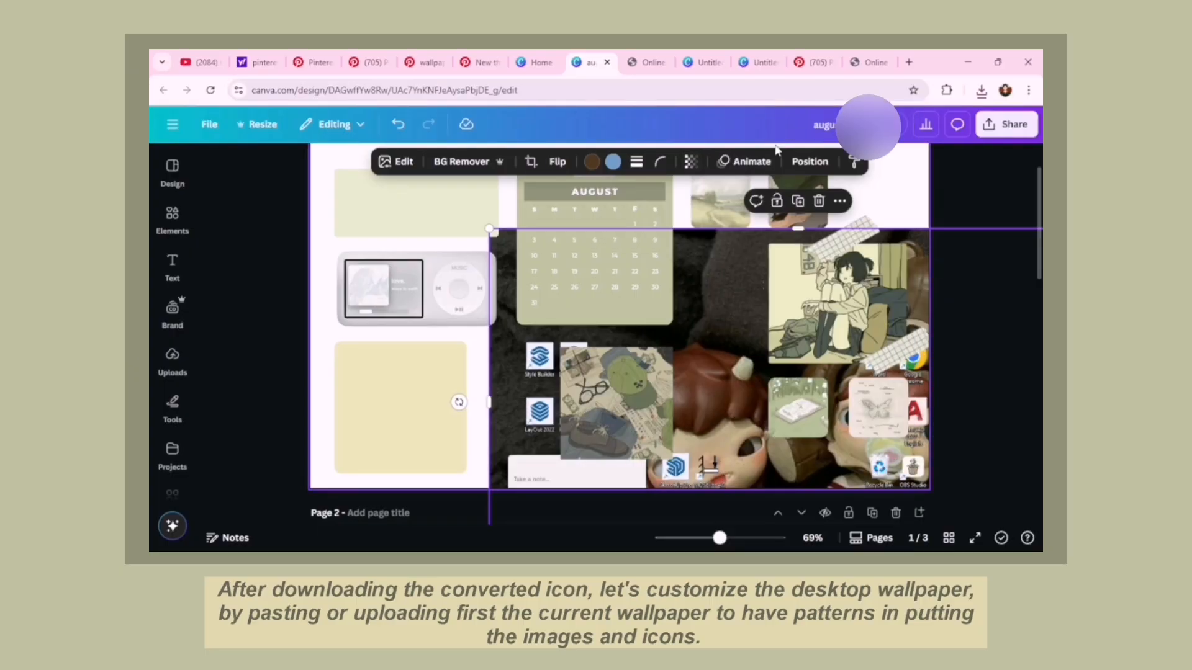
pyautogui.moveTo(732, 303); pyautogui.dragTo(715, 302)
pyautogui.click(690, 161)
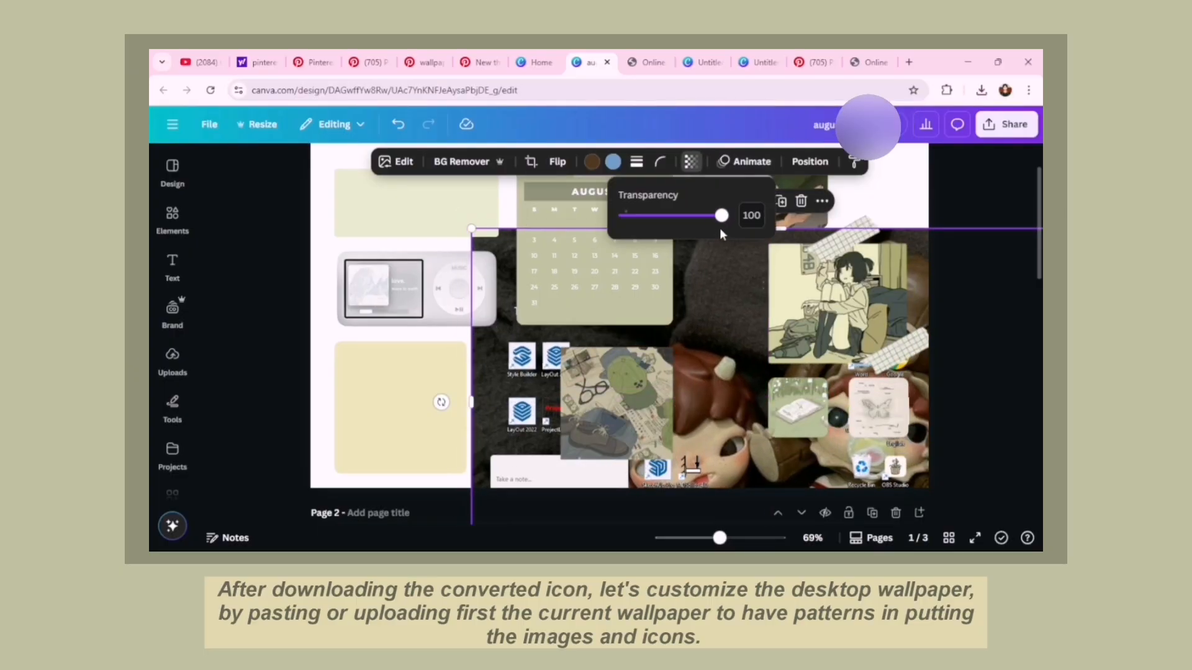
pyautogui.moveTo(718, 213); pyautogui.dragTo(628, 213)
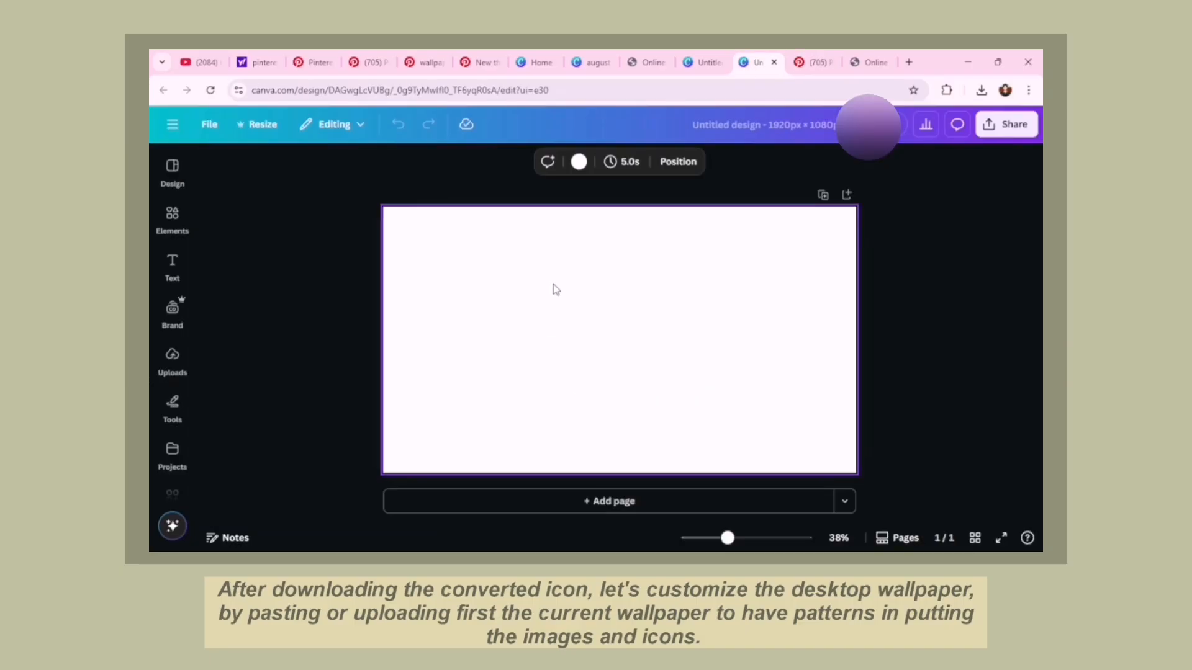
# Step: Paste the current desktop screenshot into the blank 1920 × 1080 px design and enlarge it to fill the page
pyautogui.hotkey('ctrl', 'v')
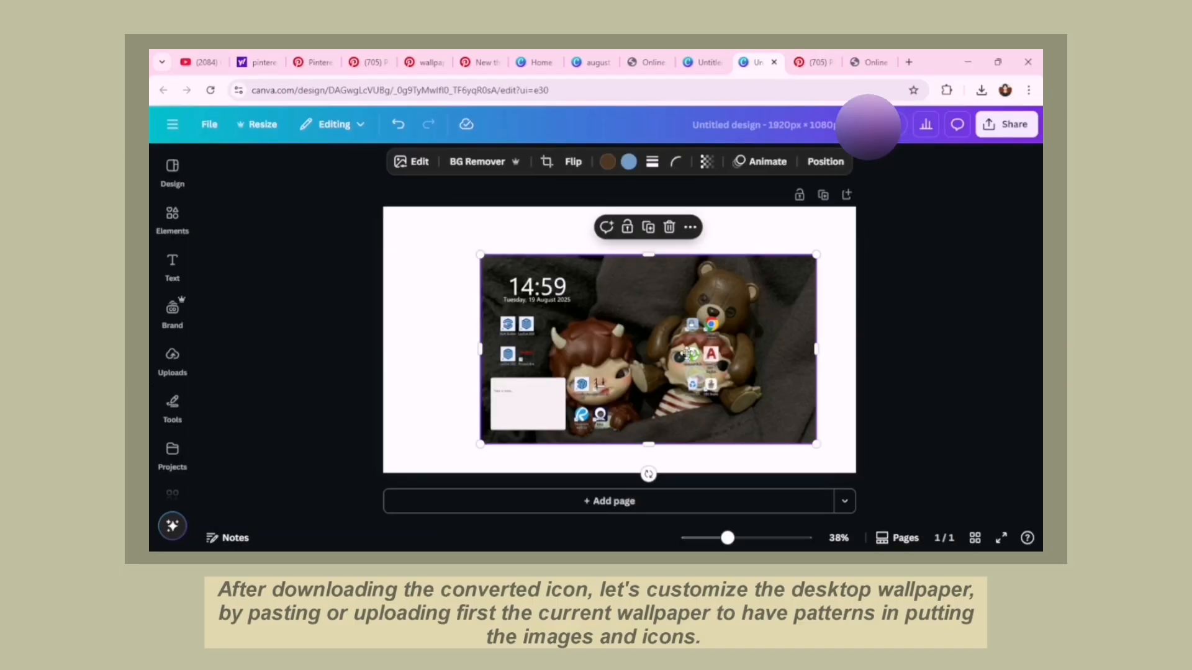
pyautogui.moveTo(691, 355); pyautogui.dragTo(597, 307)
pyautogui.moveTo(718, 395); pyautogui.dragTo(855, 473)
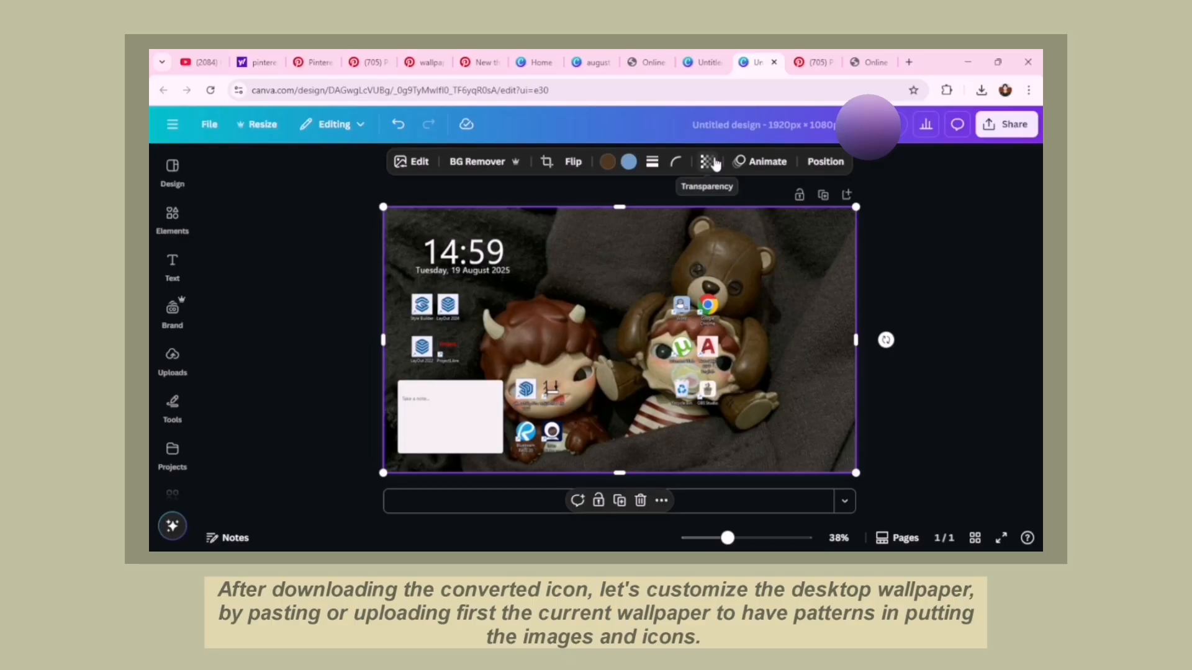
pyautogui.click(333, 282)
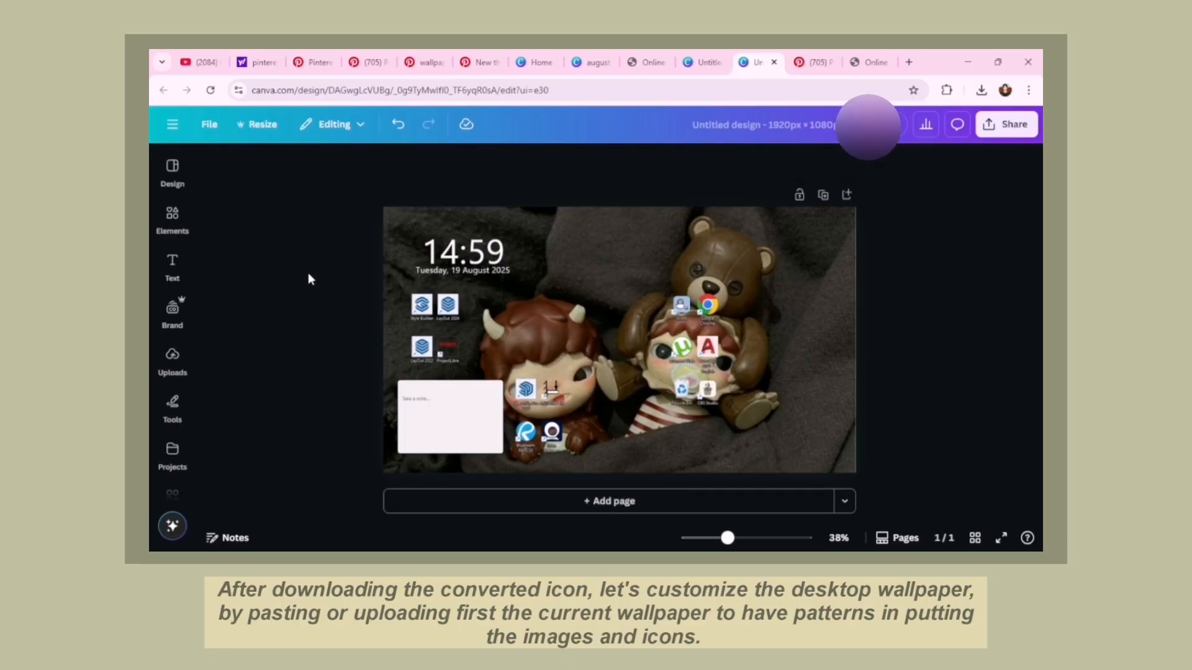
# Step: Find a rectangle frame among the elements, add it to the page, and shrink it over the clock
pyautogui.click(171, 218)
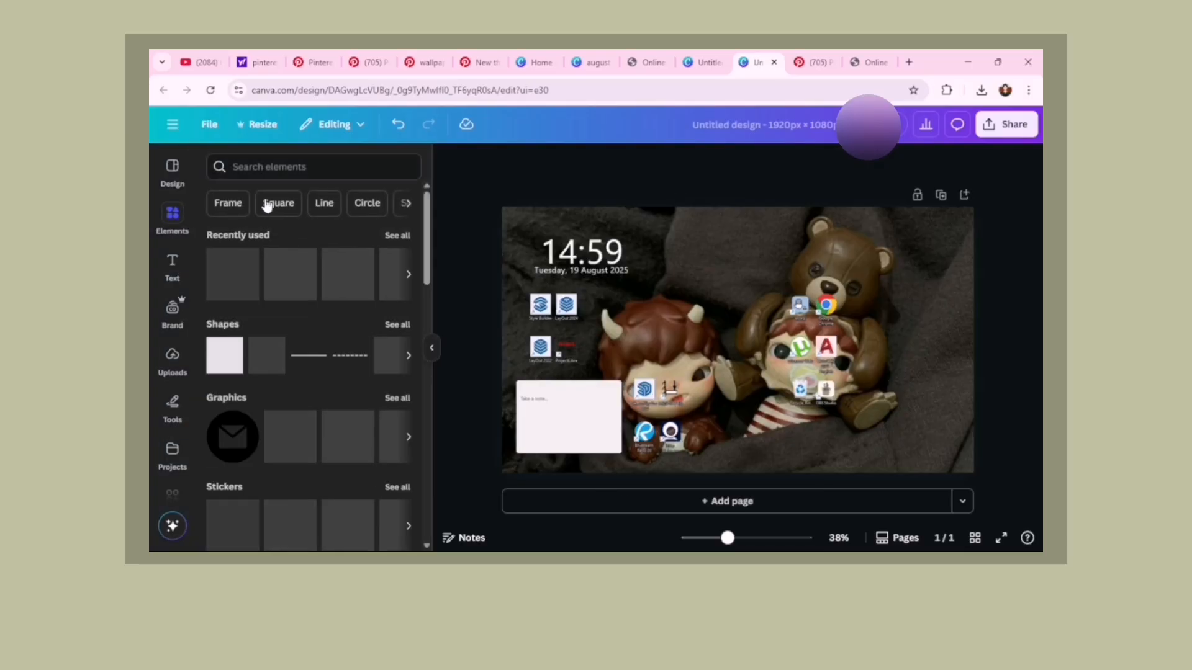
pyautogui.click(266, 205)
pyautogui.click(300, 166)
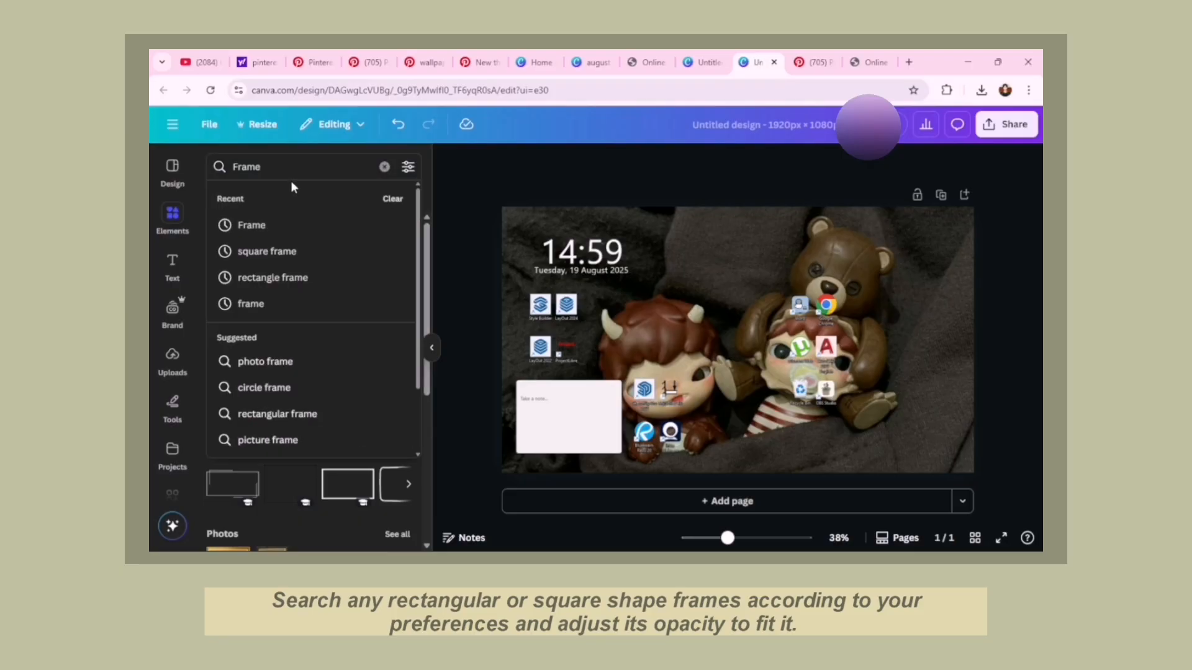
pyautogui.click(284, 277)
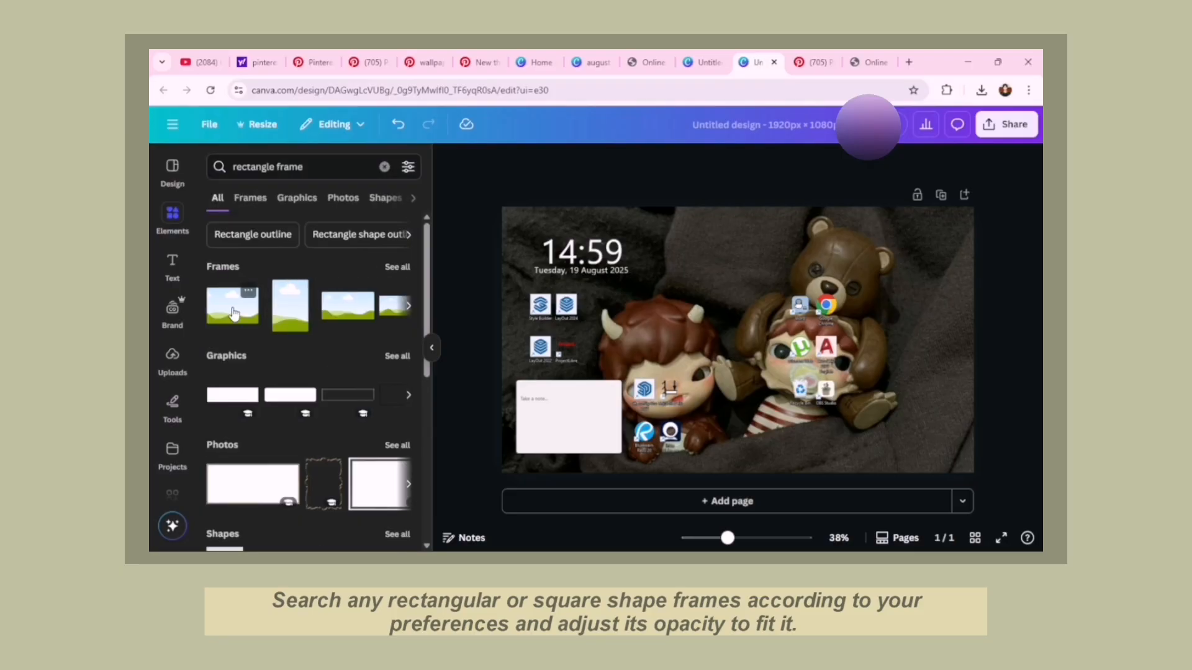
pyautogui.click(233, 314)
pyautogui.moveTo(777, 348); pyautogui.dragTo(672, 294)
pyautogui.moveTo(721, 343); pyautogui.dragTo(648, 291)
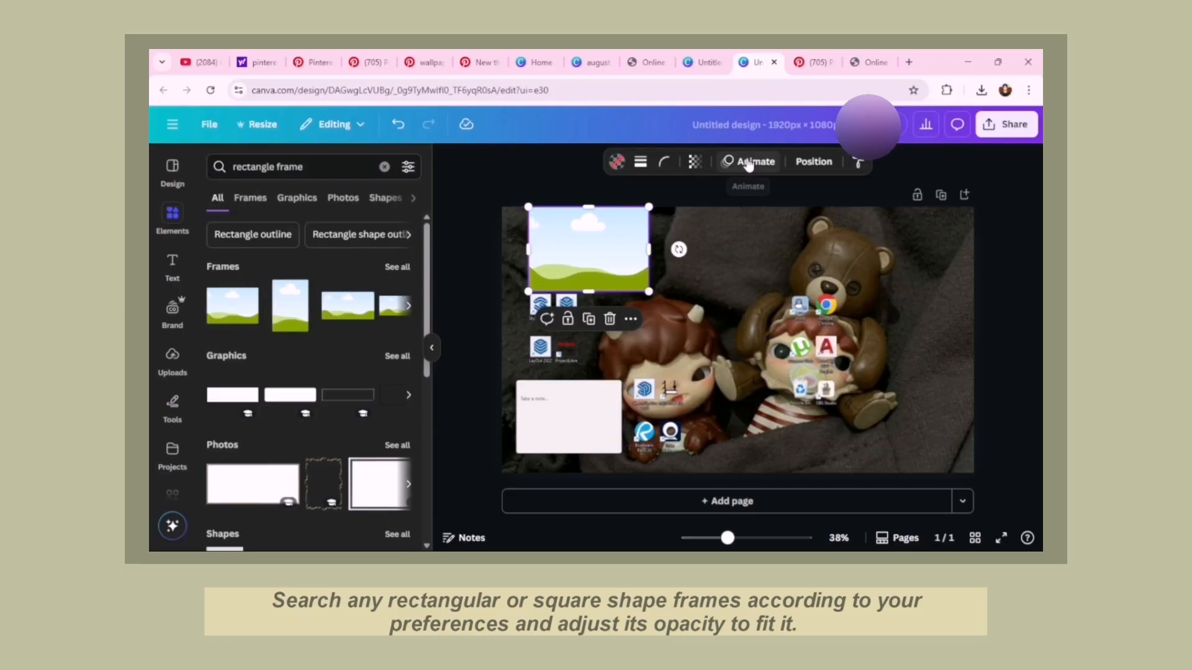
# Step: Make the rectangle frame semi-transparent and adjust its edges to fit around the clock and date
pyautogui.click(695, 161)
pyautogui.moveTo(727, 216); pyautogui.dragTo(673, 218)
pyautogui.moveTo(589, 291); pyautogui.dragTo(591, 282)
pyautogui.moveTo(528, 245); pyautogui.dragTo(521, 245)
pyautogui.moveTo(649, 245); pyautogui.dragTo(645, 246)
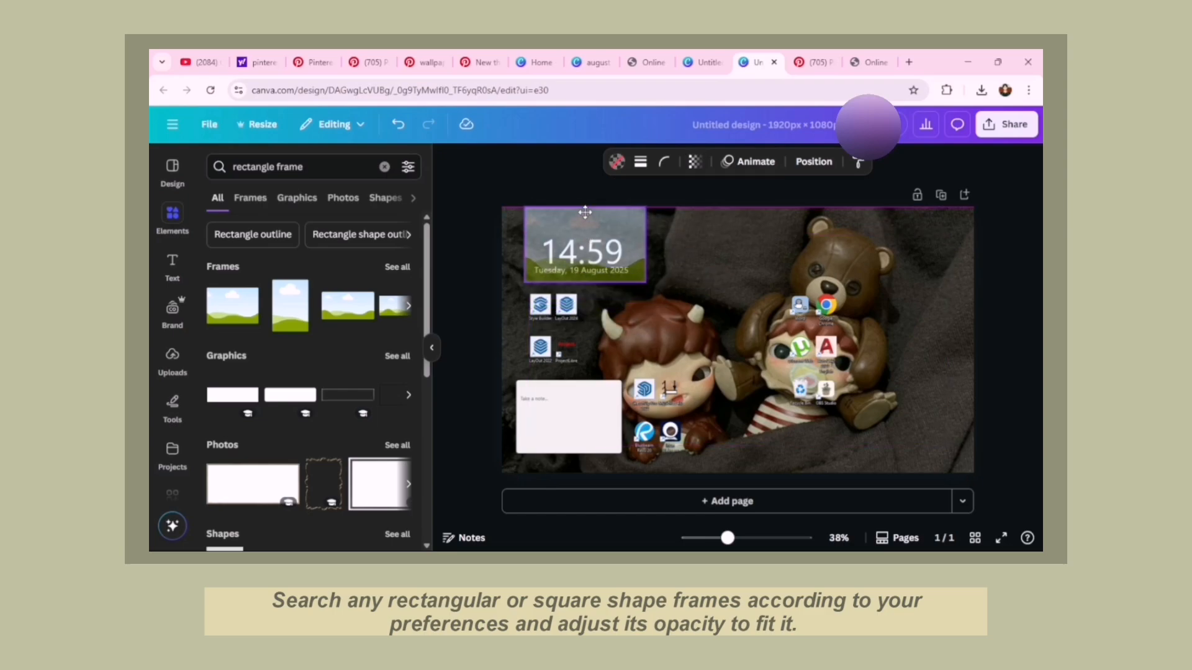
pyautogui.moveTo(585, 207); pyautogui.dragTo(590, 227)
pyautogui.click(624, 305)
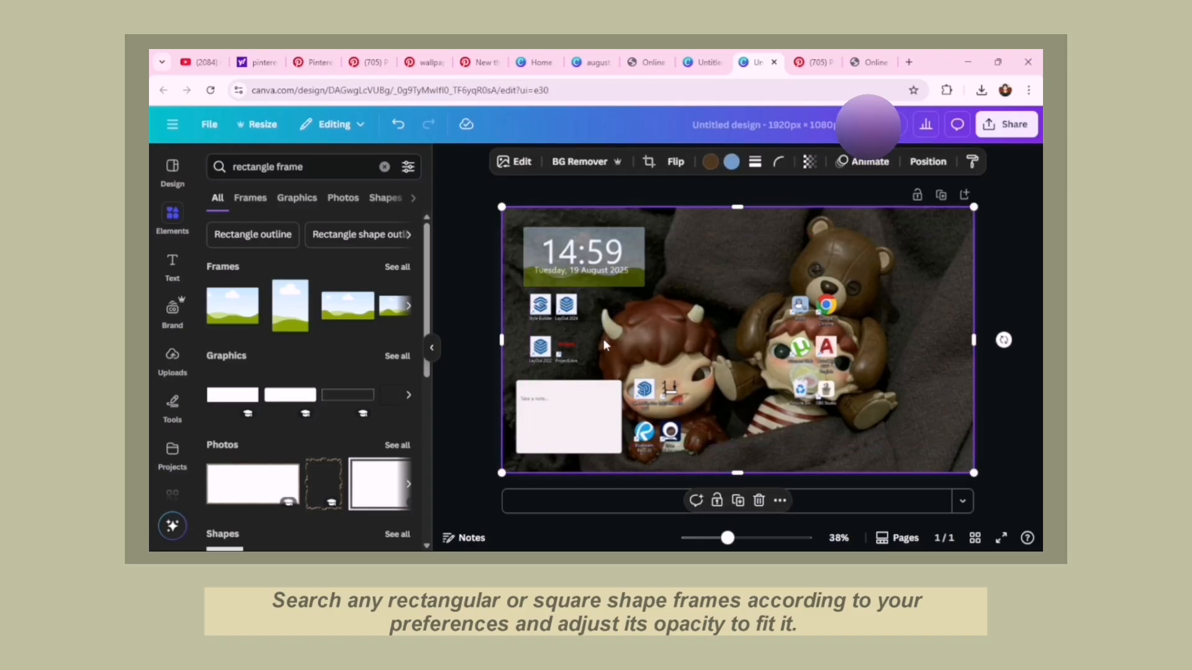
# Step: Search for "square frame", place a rounded square frame over the sticky note, and set its transparency to 47
pyautogui.click(254, 168)
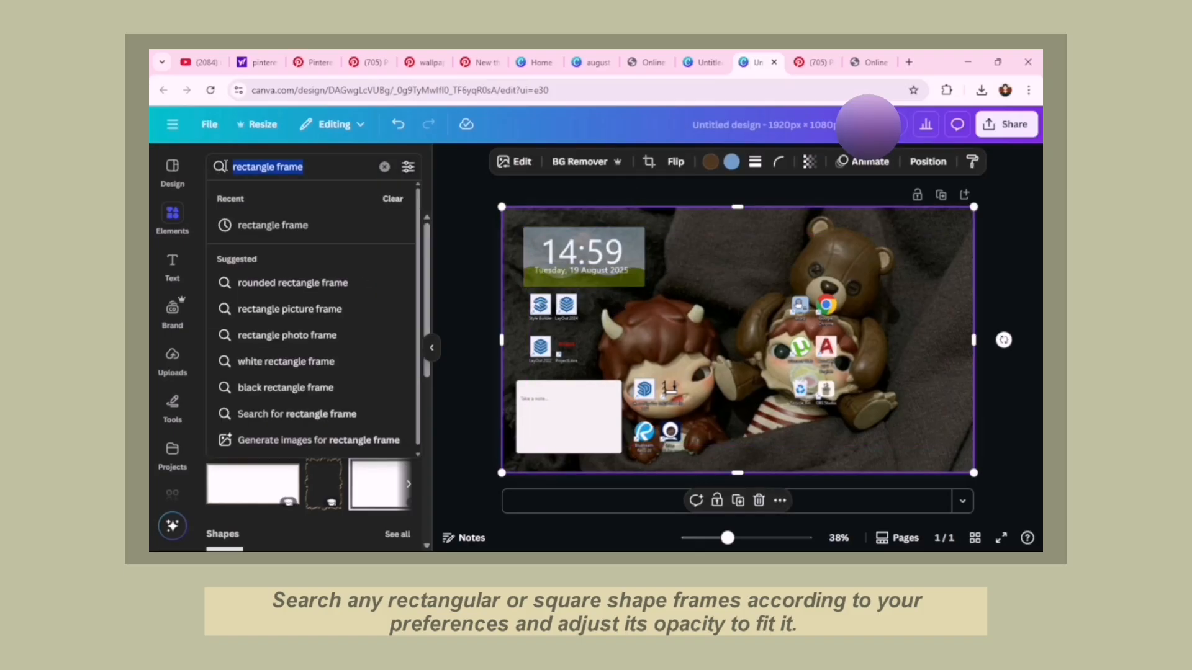
pyautogui.write('square')
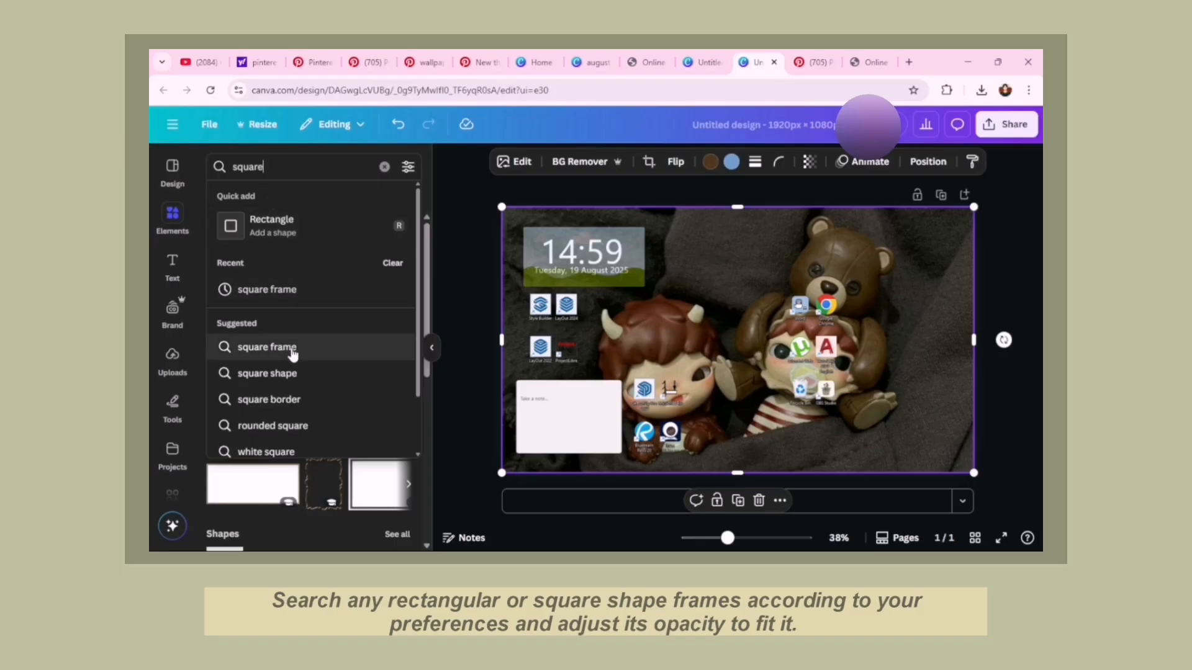
pyautogui.click(289, 346)
pyautogui.click(368, 320)
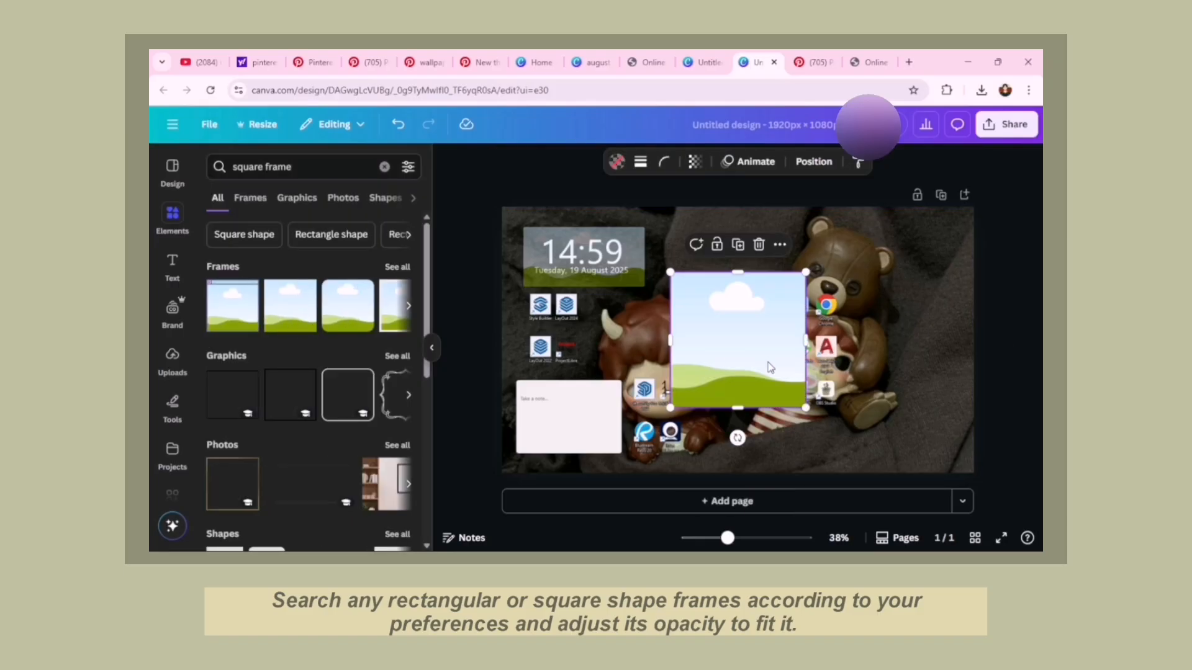
pyautogui.moveTo(770, 368); pyautogui.dragTo(623, 414)
pyautogui.click(695, 162)
pyautogui.moveTo(727, 215); pyautogui.dragTo(675, 217)
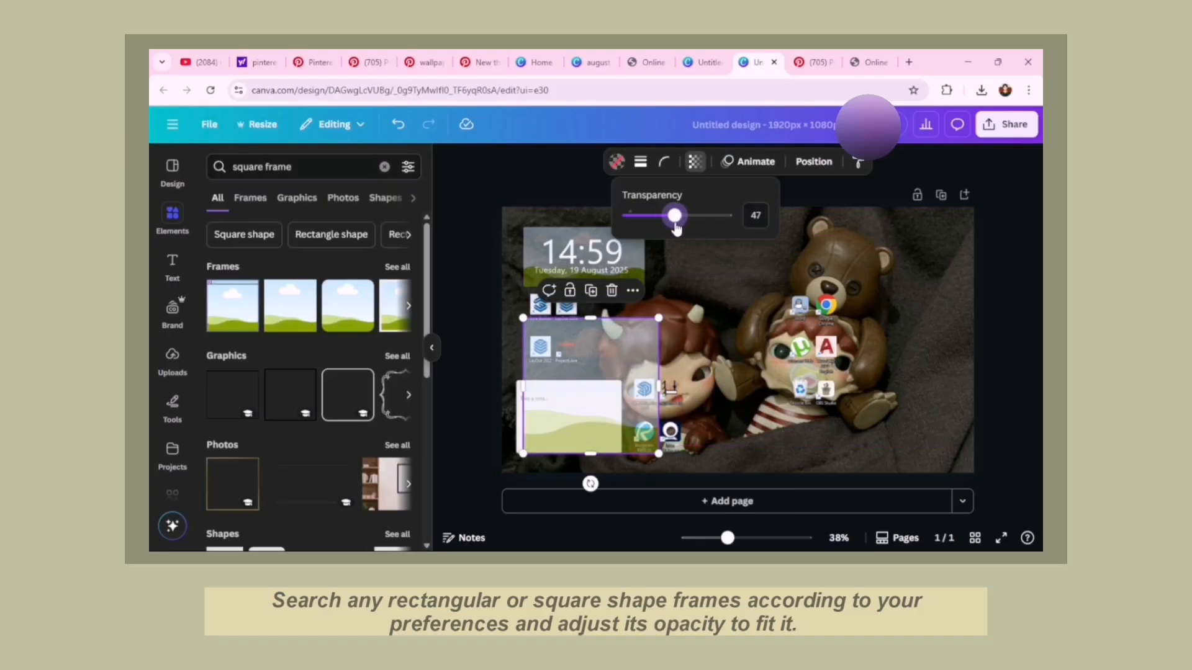
# Step: Reposition the square frame and trim its edges to fit closely around the sticky note
pyautogui.moveTo(592, 410); pyautogui.dragTo(577, 432)
pyautogui.moveTo(577, 338); pyautogui.dragTo(579, 369)
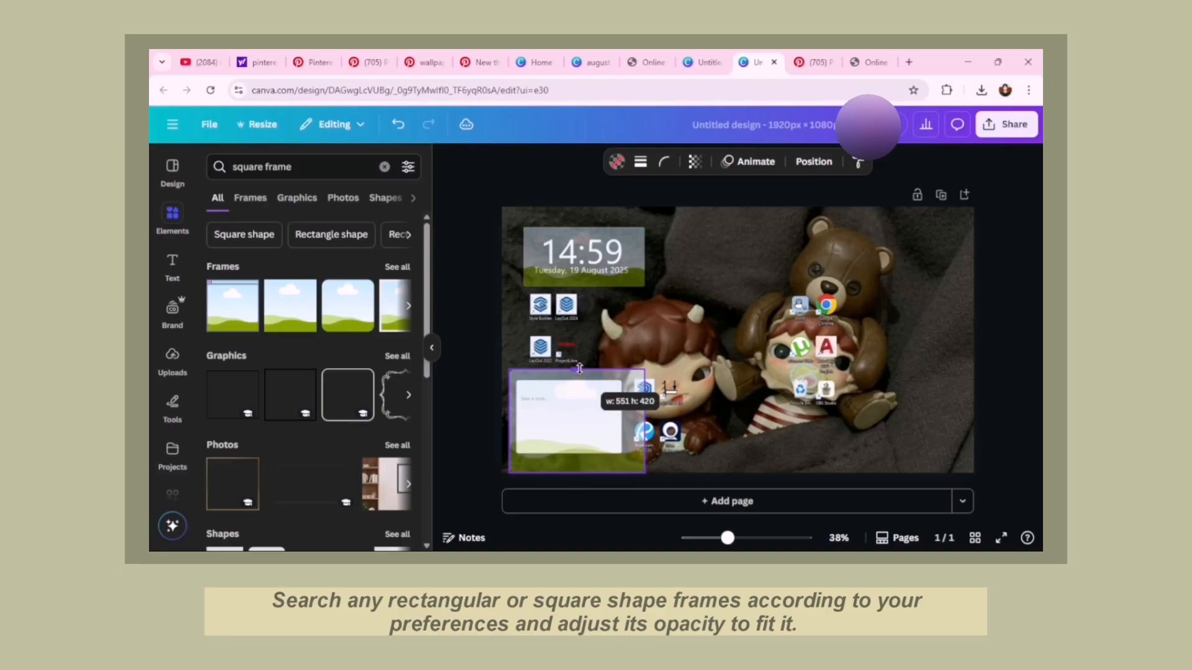
pyautogui.moveTo(644, 420); pyautogui.dragTo(630, 420)
pyautogui.moveTo(631, 421); pyautogui.dragTo(630, 421)
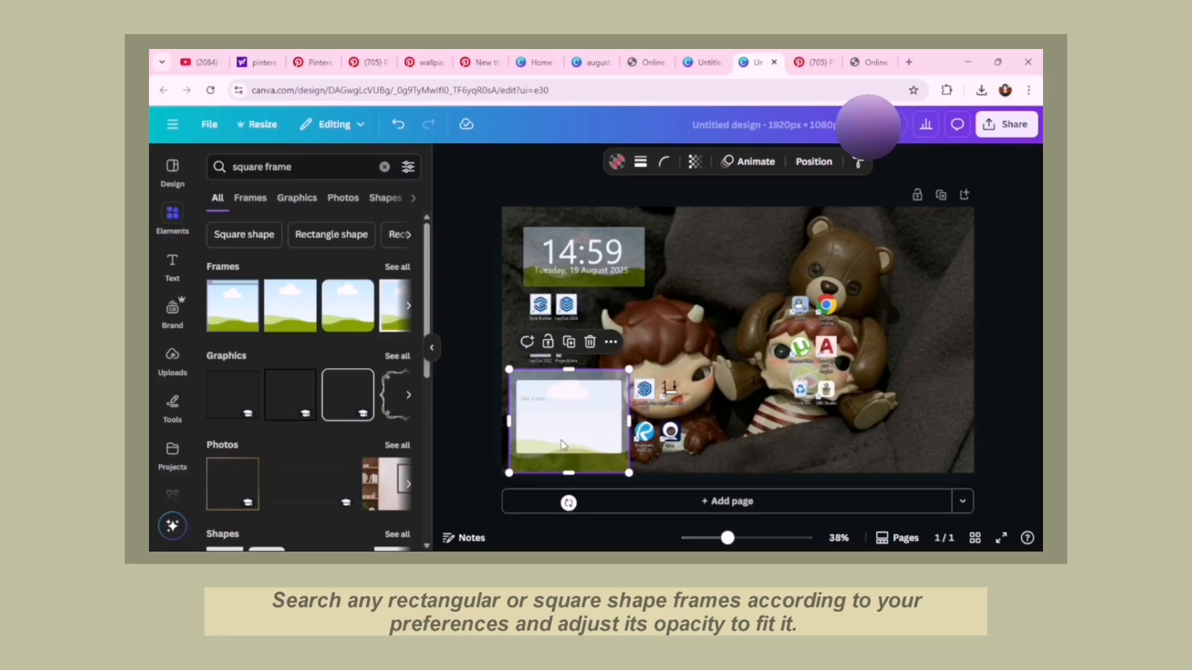
pyautogui.click(709, 329)
# Step: Place the uploaded music player image, remove its background, and shrink it to fit between the clock frame and the sticky note frame
pyautogui.click(174, 356)
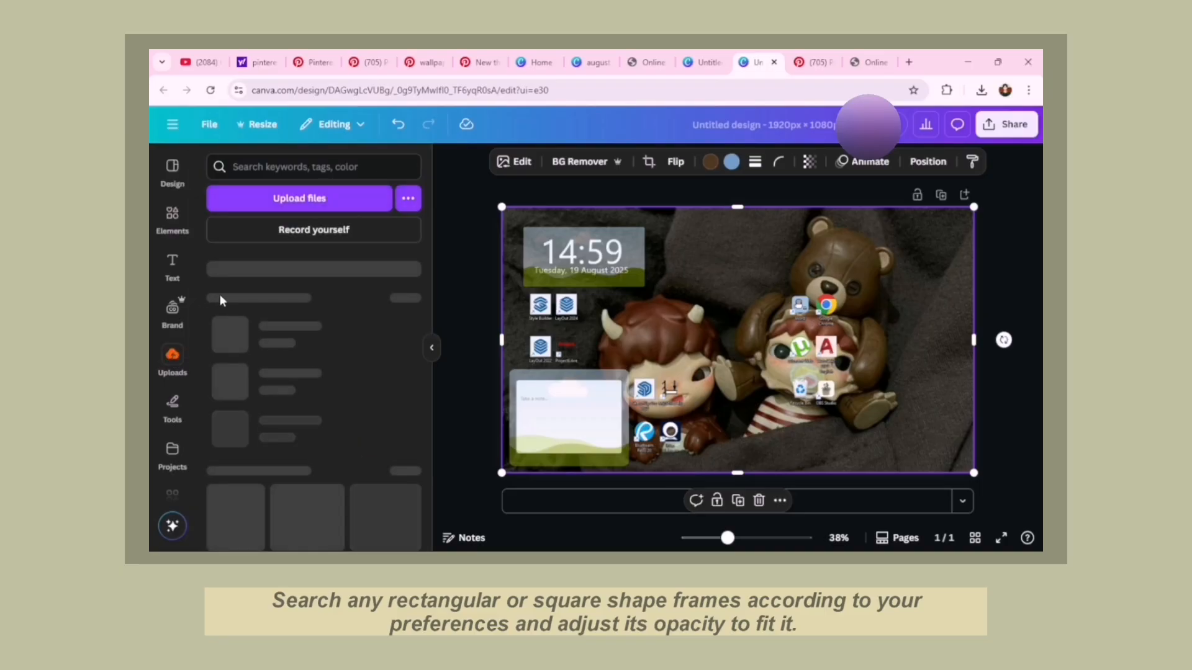
pyautogui.scroll(-5, 303, 380)
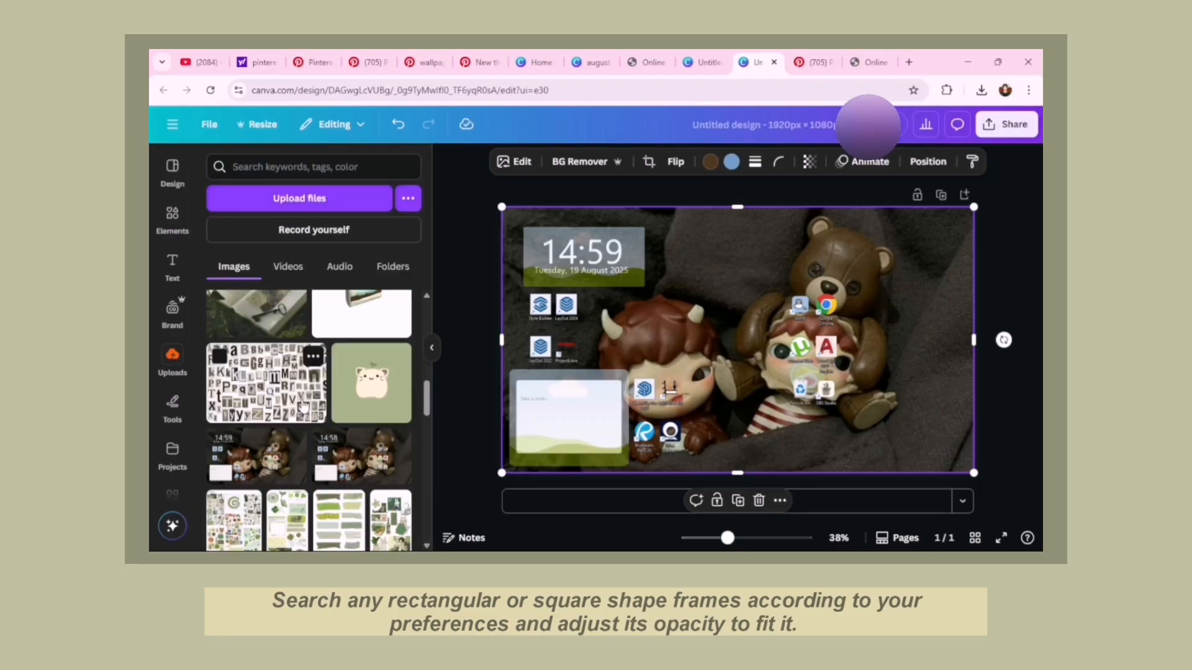
pyautogui.moveTo(258, 417); pyautogui.dragTo(622, 353)
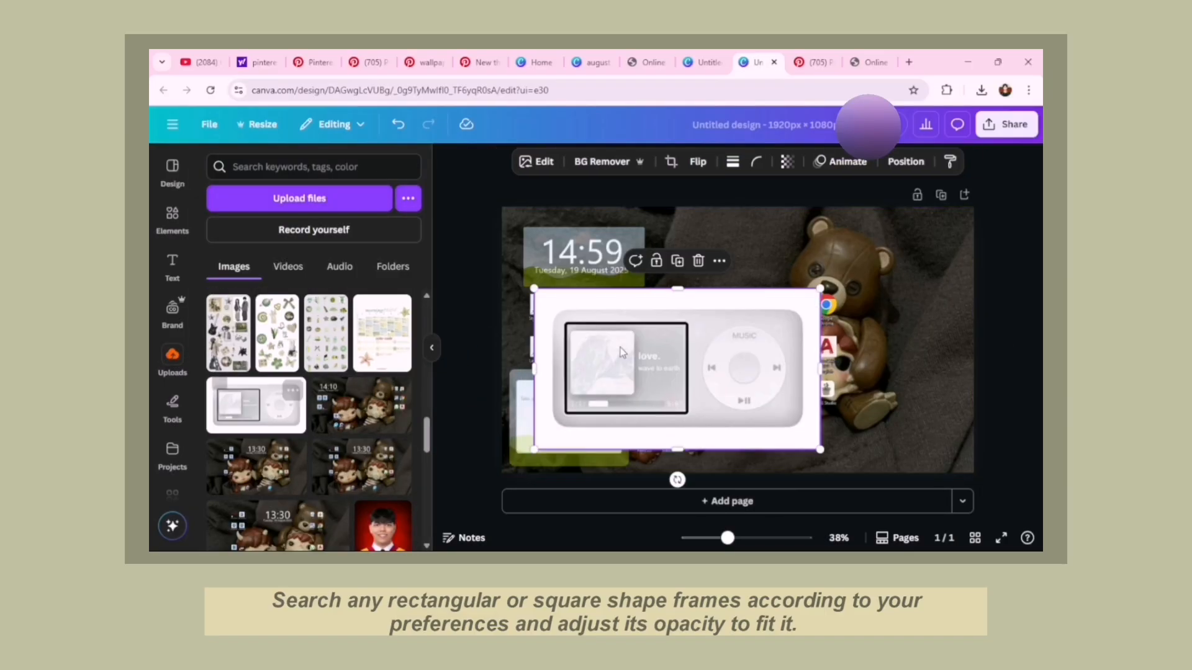
pyautogui.click(600, 167)
pyautogui.moveTo(820, 449); pyautogui.dragTo(688, 367)
pyautogui.moveTo(646, 336); pyautogui.dragTo(625, 332)
pyautogui.moveTo(663, 371); pyautogui.dragTo(634, 343)
pyautogui.click(713, 314)
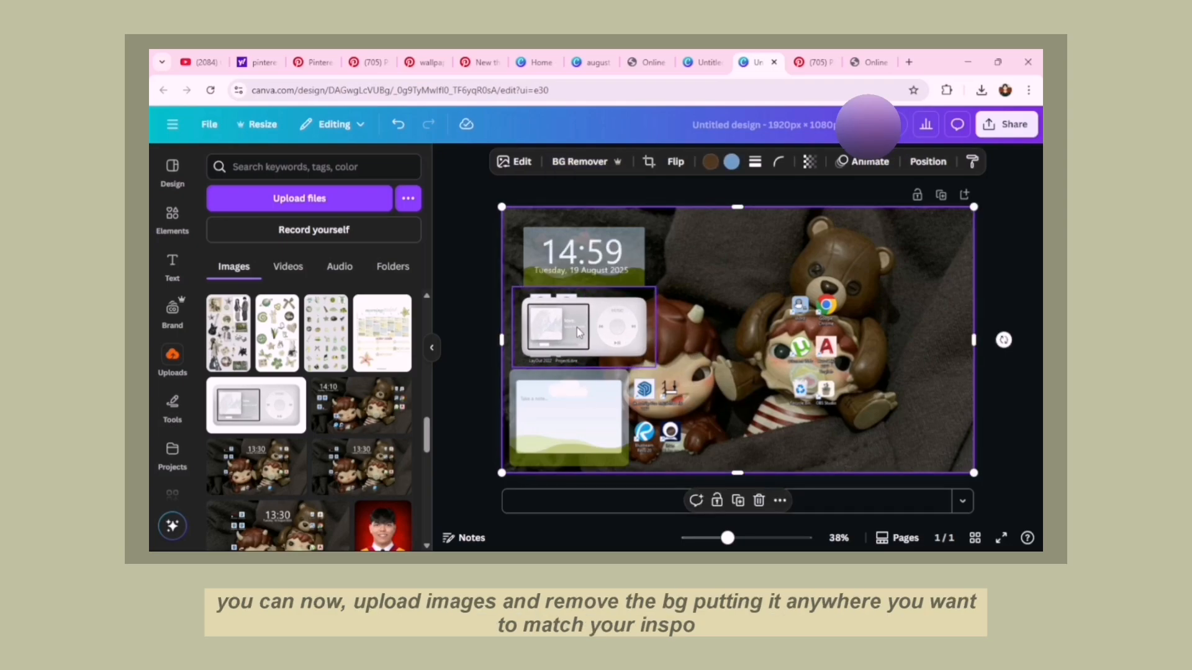
# Step: Add a large rounded square frame beside the clock and resize it to fill the space next to the clock and music player
pyautogui.click(172, 219)
pyautogui.click(232, 306)
pyautogui.moveTo(761, 367); pyautogui.dragTo(750, 324)
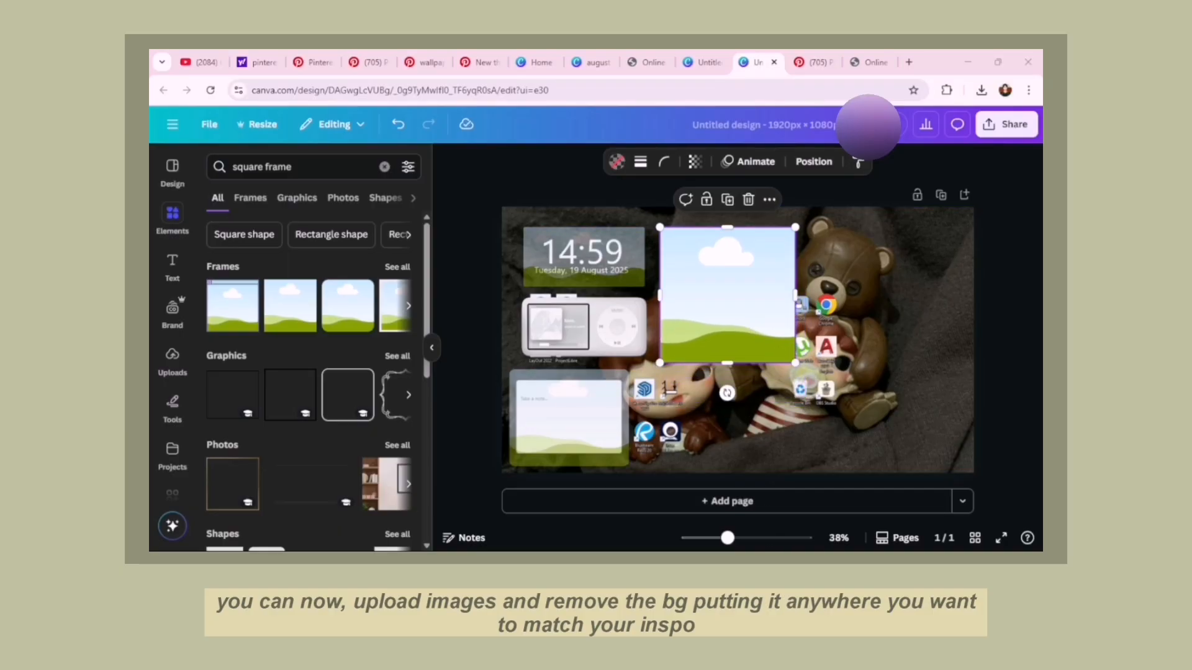
pyautogui.click(924, 313)
pyautogui.click(698, 334)
pyautogui.moveTo(749, 321); pyautogui.dragTo(751, 320)
pyautogui.moveTo(789, 361)
pyautogui.mouseDown()
pyautogui.moveTo(767, 326)
pyautogui.moveTo(776, 346)
pyautogui.mouseUp()
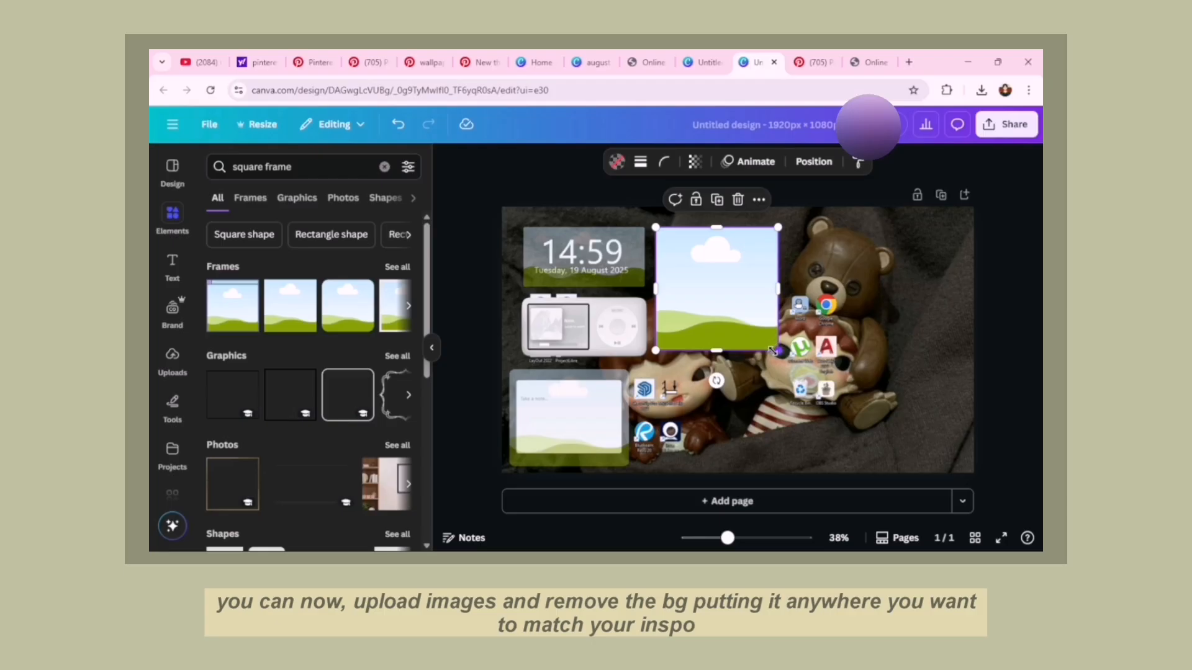
pyautogui.moveTo(777, 350); pyautogui.dragTo(776, 364)
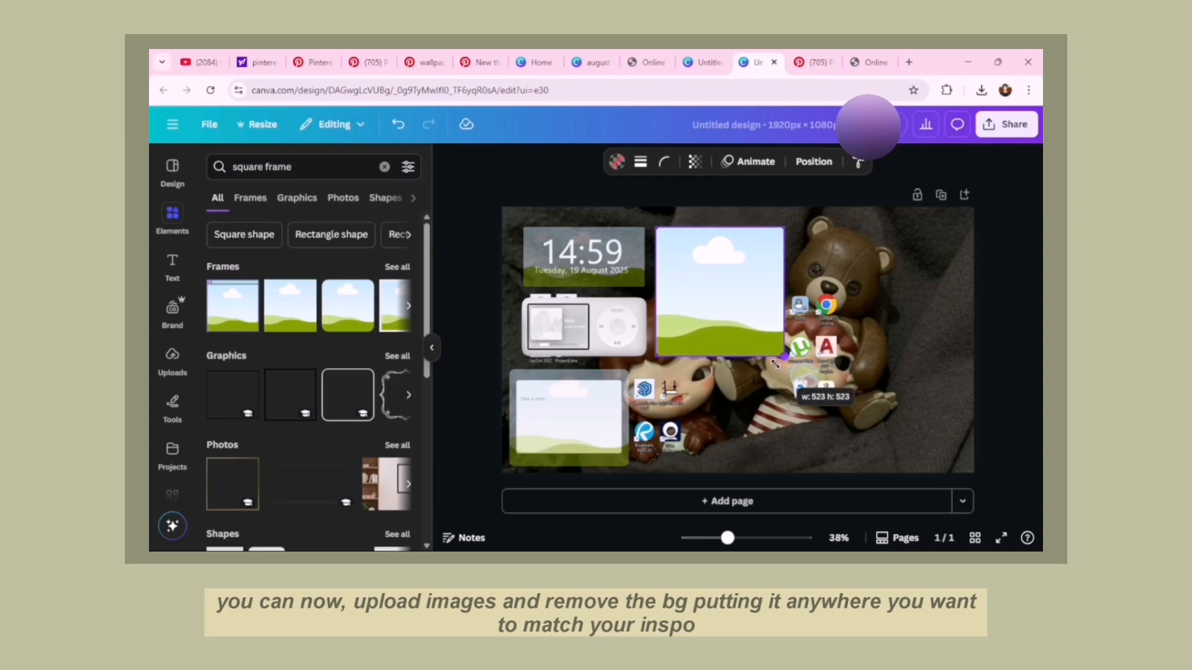
pyautogui.moveTo(775, 363); pyautogui.dragTo(775, 364)
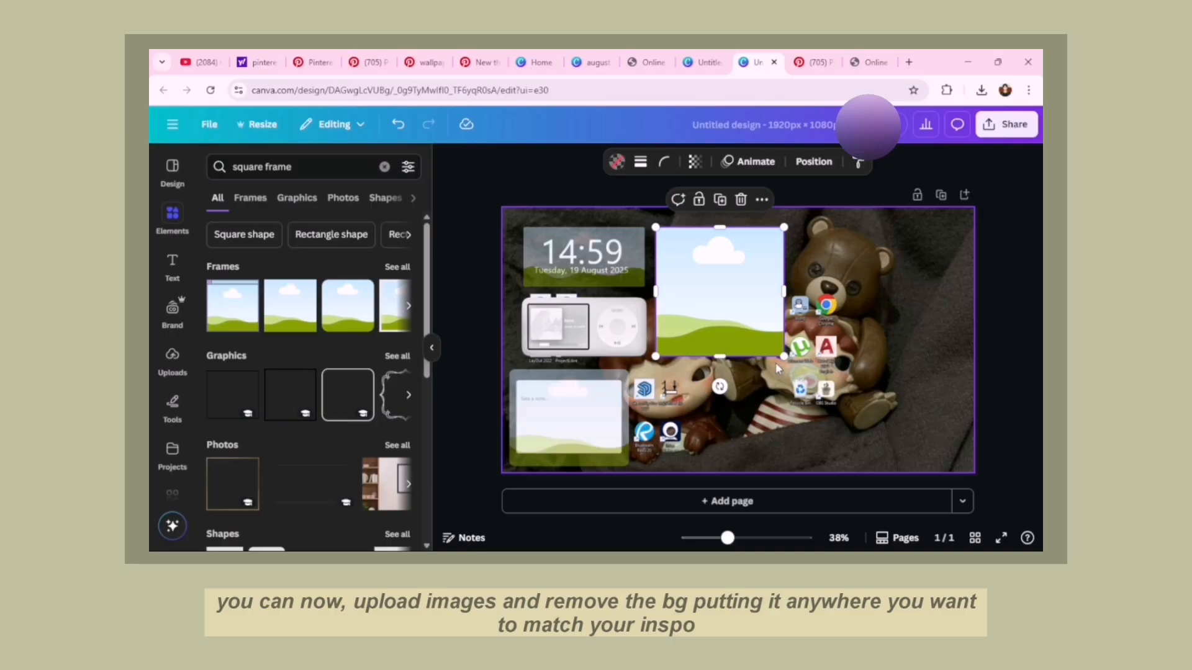
pyautogui.moveTo(783, 357); pyautogui.dragTo(779, 351)
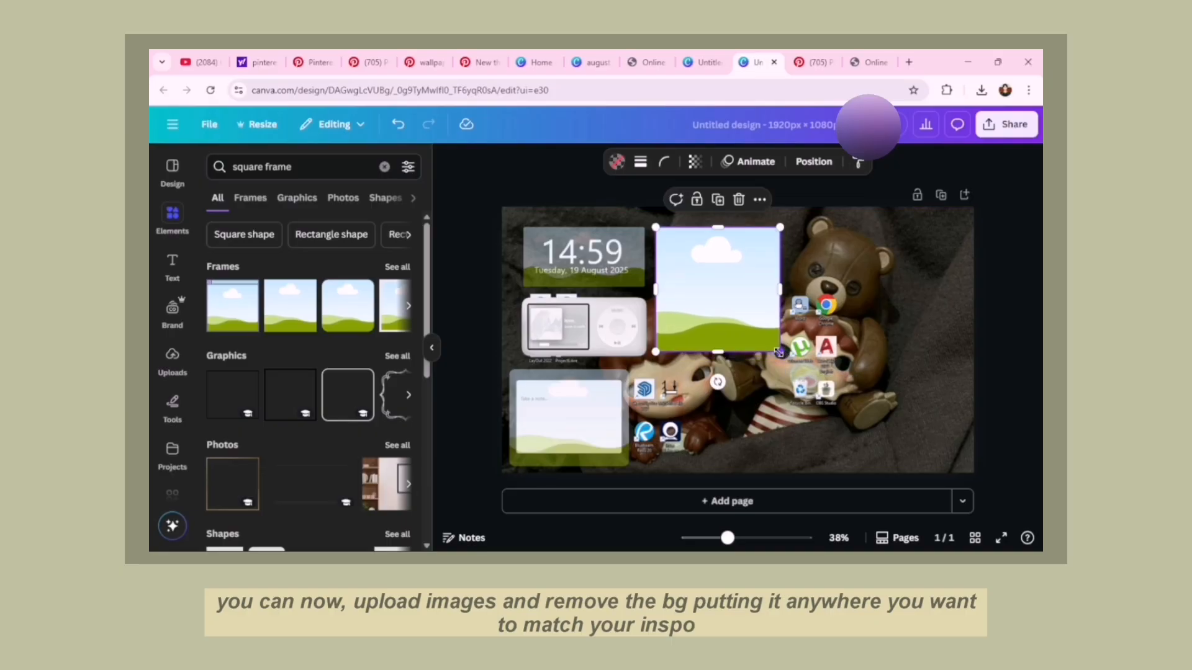
pyautogui.click(914, 278)
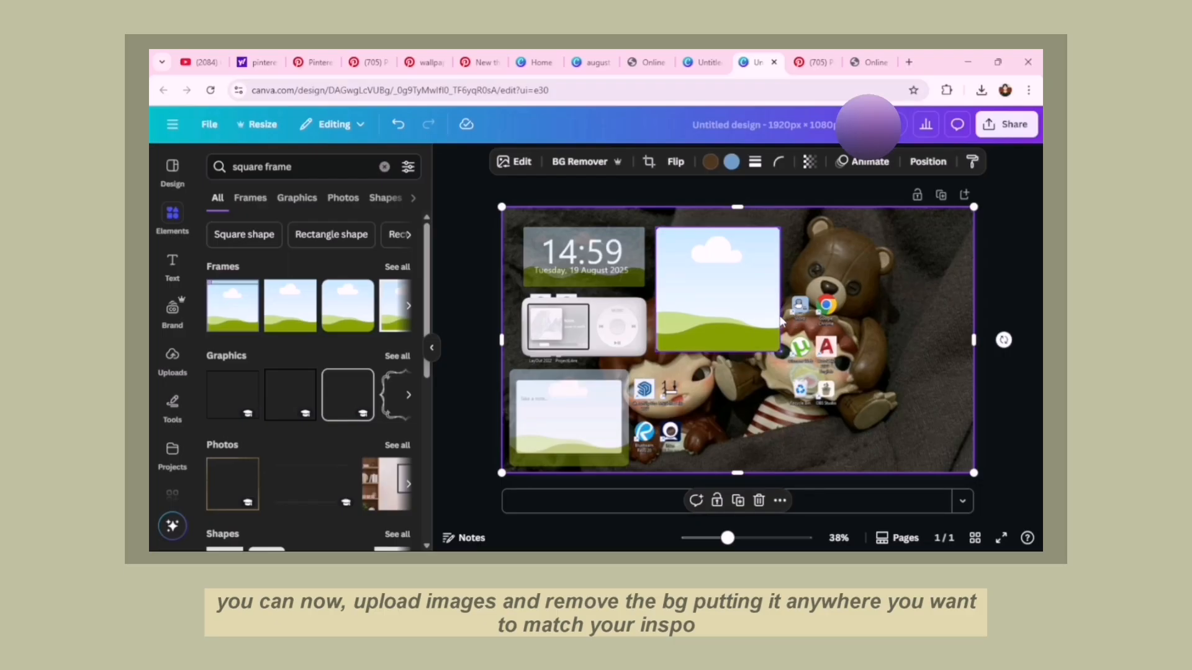
# Step: Add a small rounded square frame above the app icons beside the large frame, and duplicate it alongside
pyautogui.click(341, 318)
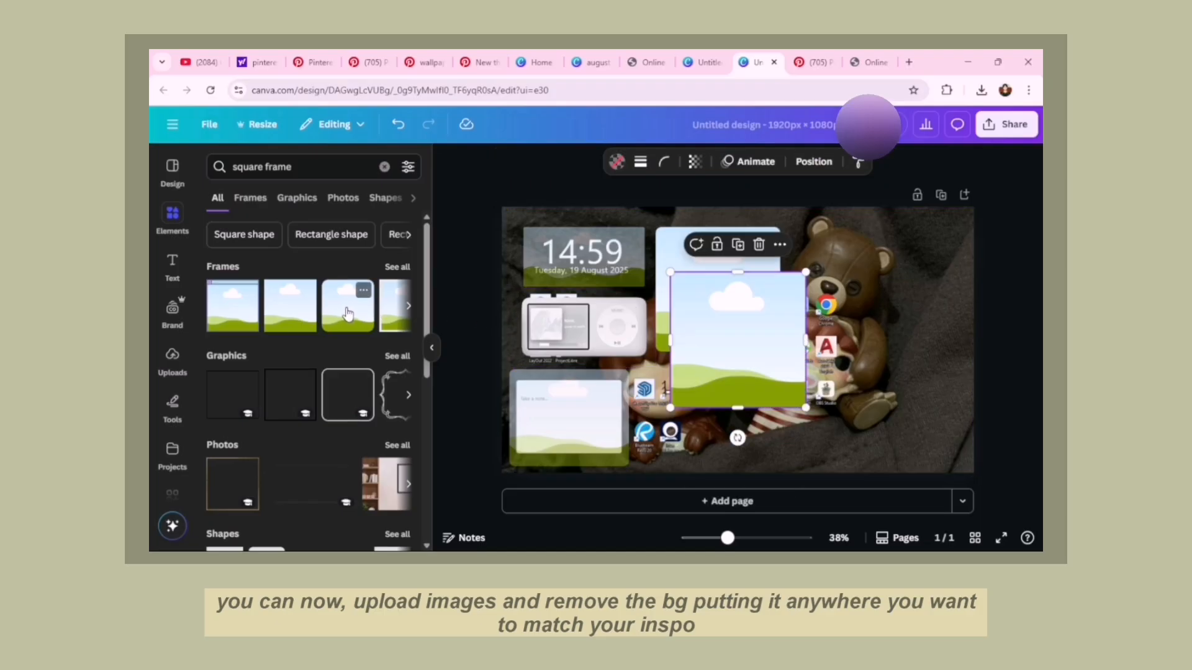
pyautogui.moveTo(737, 340); pyautogui.dragTo(864, 287)
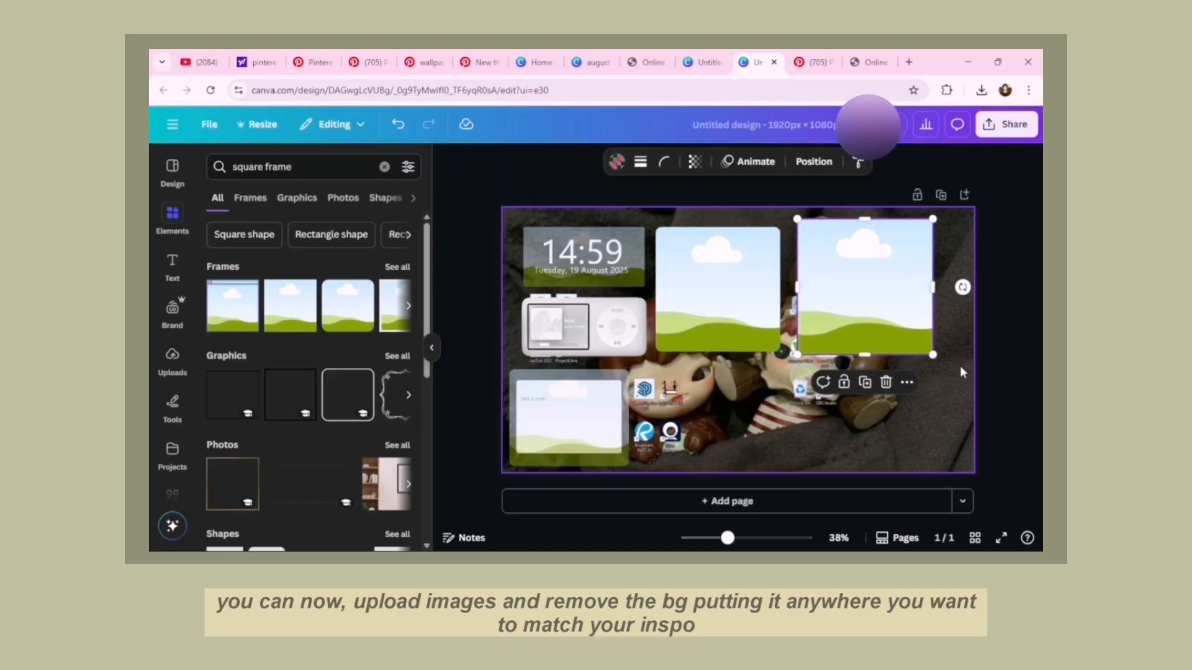
pyautogui.moveTo(934, 352); pyautogui.dragTo(823, 253)
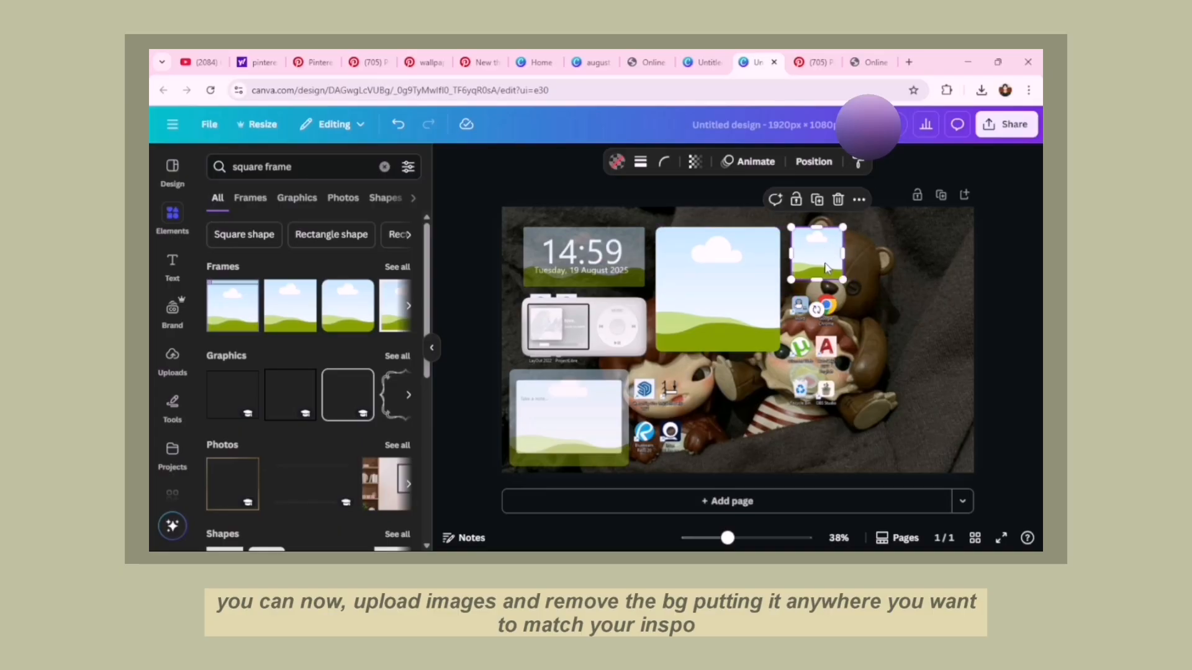
pyautogui.rightClick(820, 253)
pyautogui.click(862, 295)
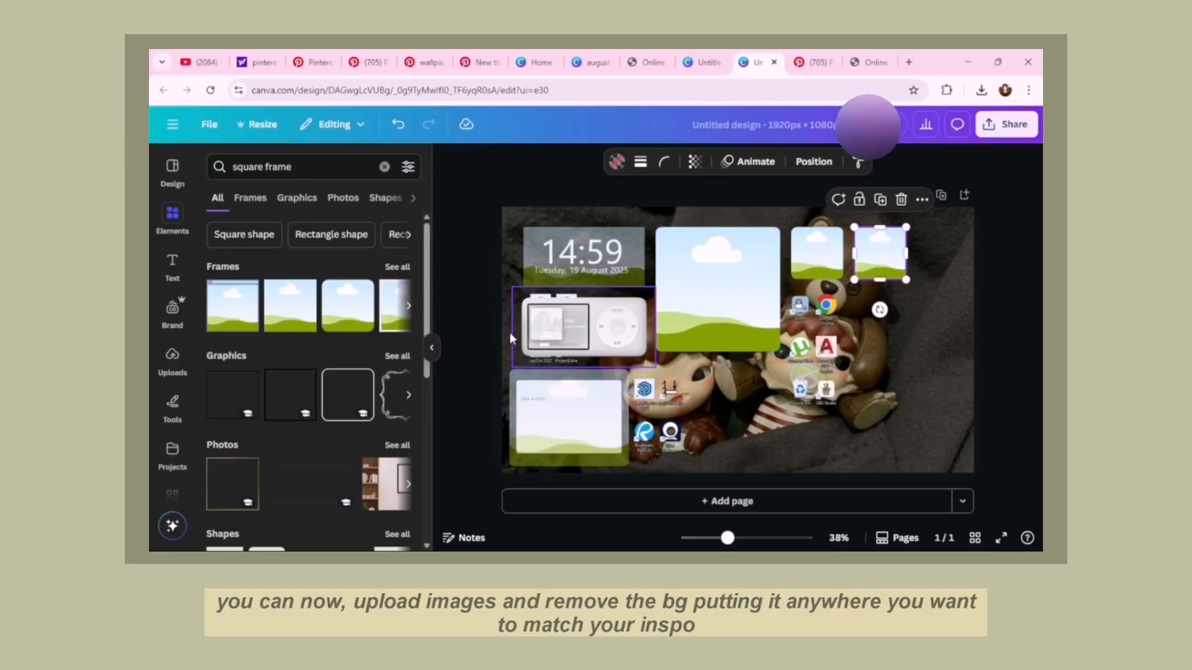
# Step: Add the uploaded green sticker sheet, crop it to the seated girl illustration, and place it enlarged beside the app icons
pyautogui.click(172, 359)
pyautogui.scroll(-10, 310, 422)
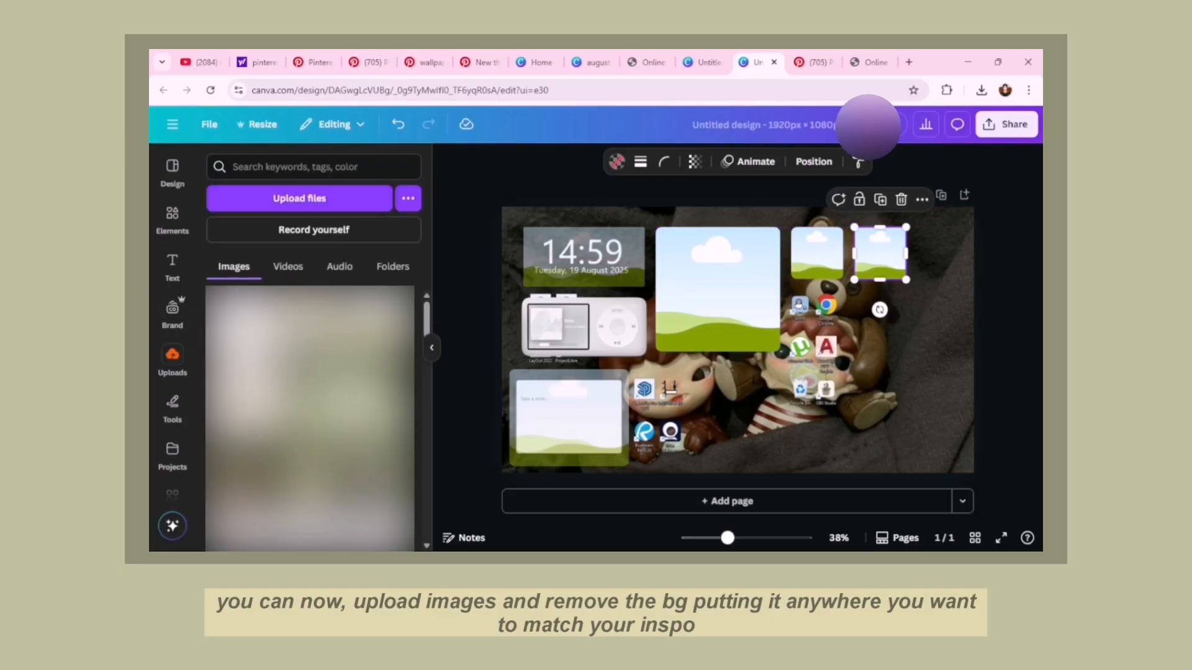
pyautogui.click(365, 442)
pyautogui.click(590, 162)
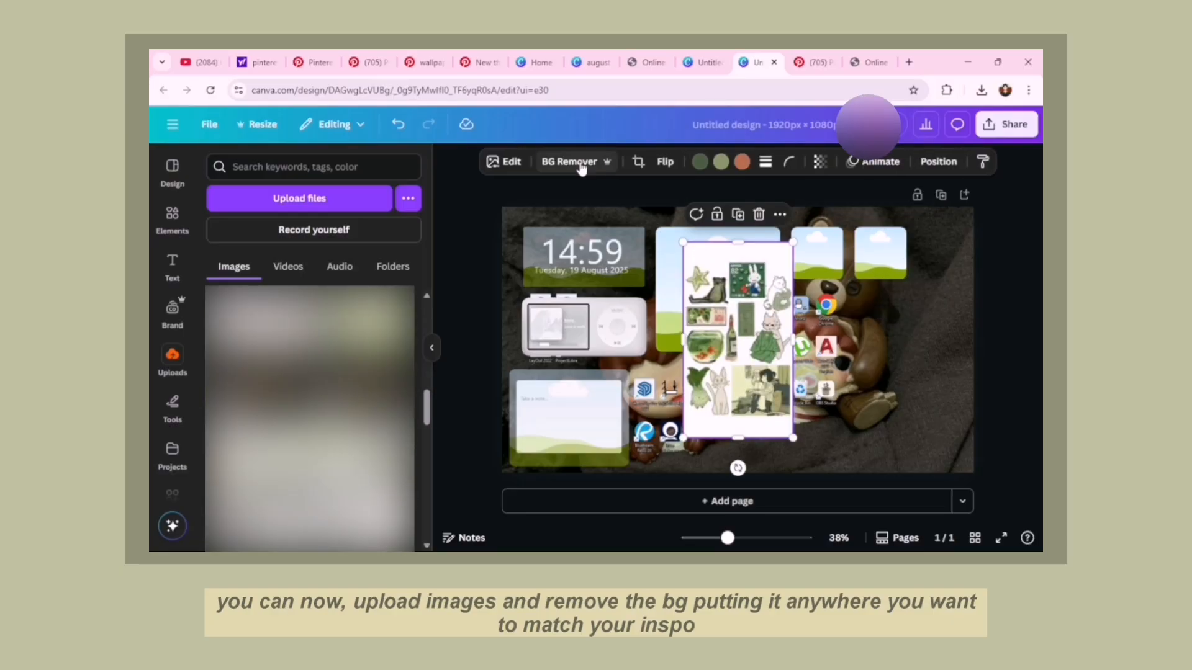
pyautogui.click(638, 162)
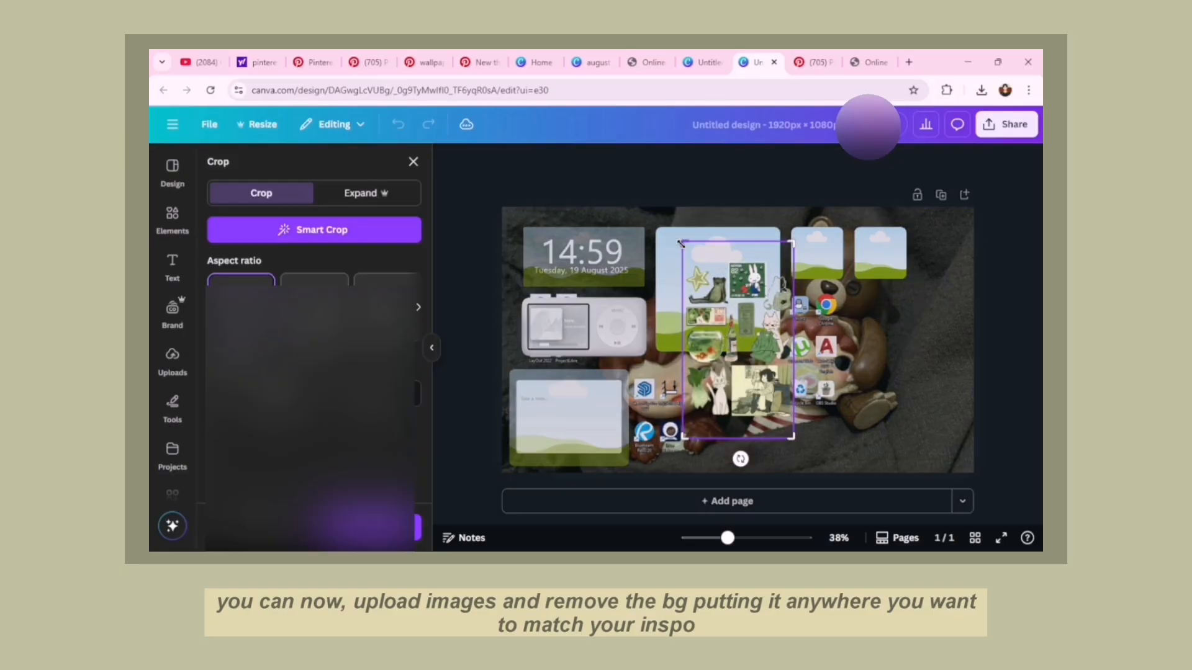
pyautogui.moveTo(683, 242); pyautogui.dragTo(729, 367)
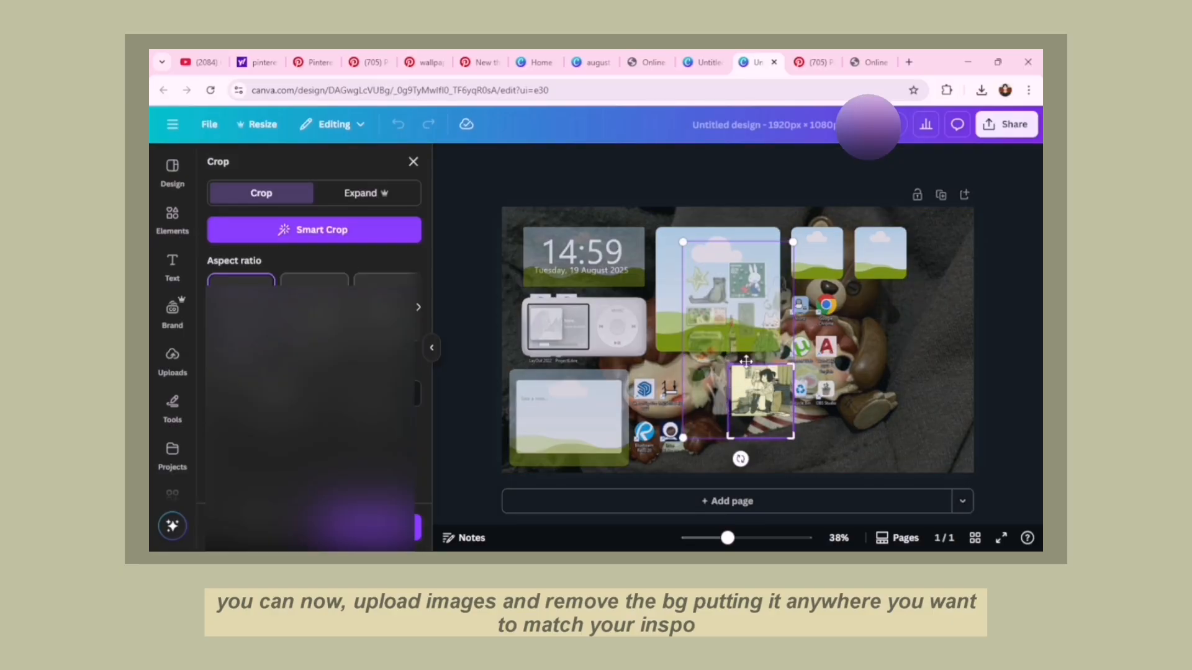
pyautogui.moveTo(730, 437); pyautogui.dragTo(838, 473)
pyautogui.press('Return')
pyautogui.moveTo(785, 419); pyautogui.dragTo(906, 360)
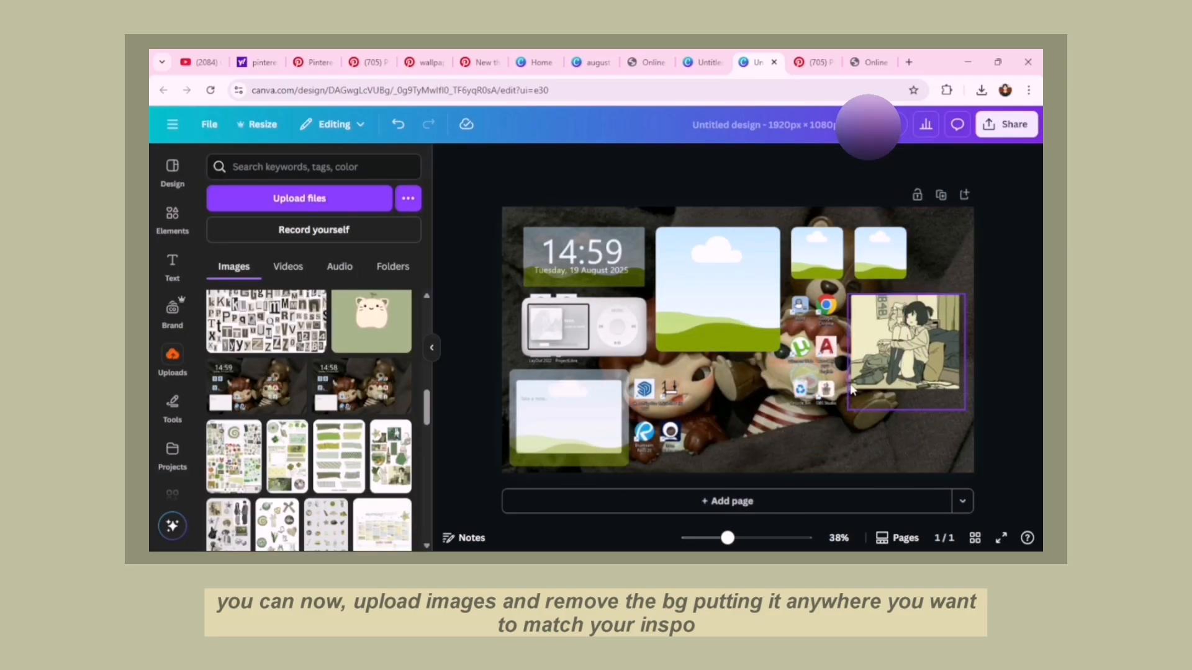
# Step: Copy a small square frame to below the seated girl illustration and duplicate it alongside to form a pair
pyautogui.click(821, 273)
pyautogui.rightClick(821, 277)
pyautogui.click(854, 292)
pyautogui.moveTo(847, 329); pyautogui.dragTo(871, 431)
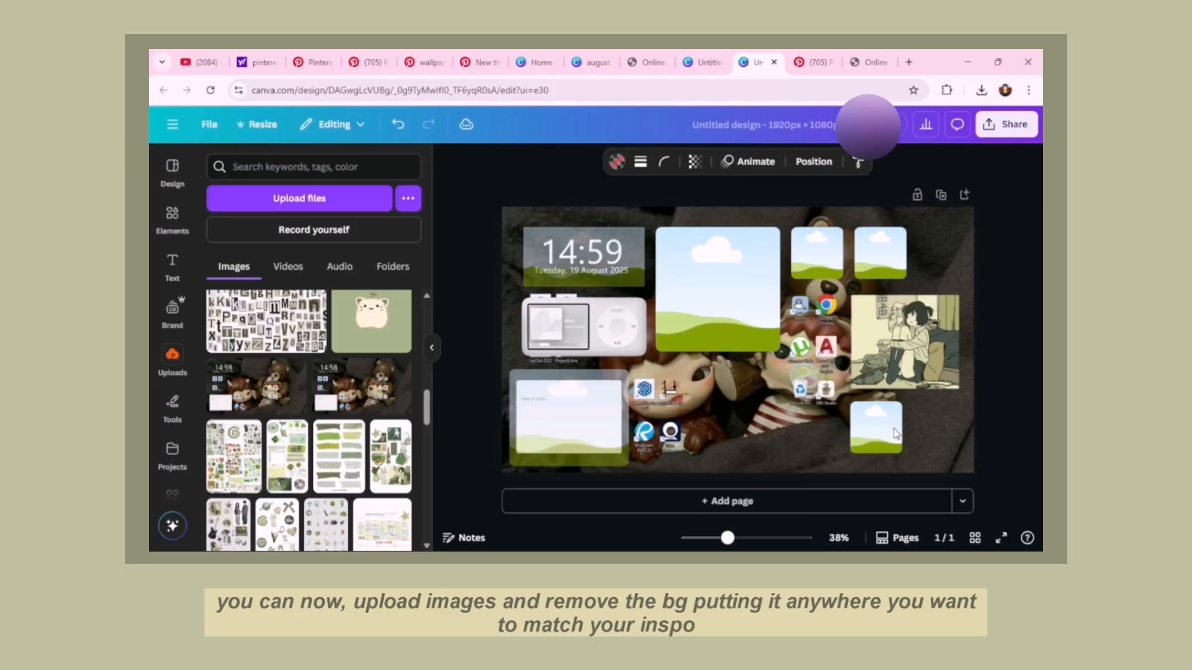
pyautogui.click(895, 432)
pyautogui.rightClick(896, 433)
pyautogui.click(909, 210)
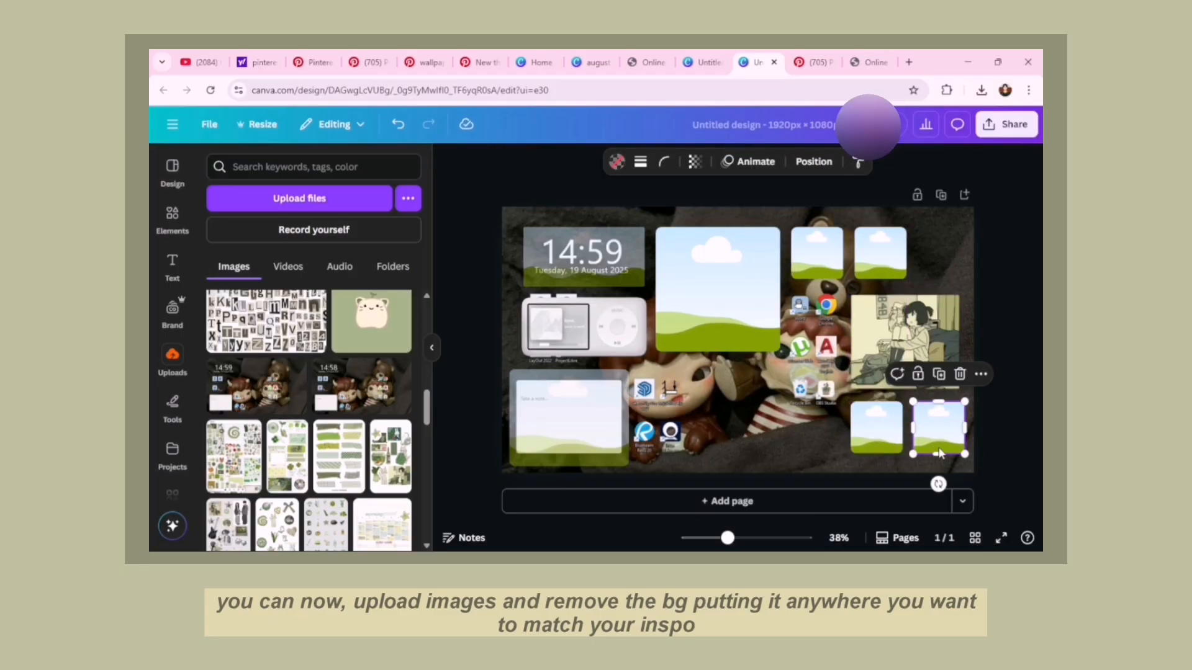
pyautogui.click(1000, 372)
# Step: Add the uploaded green cap and glasses photo, shrink it, and place it below the large square frame
pyautogui.scroll(10, 310, 397)
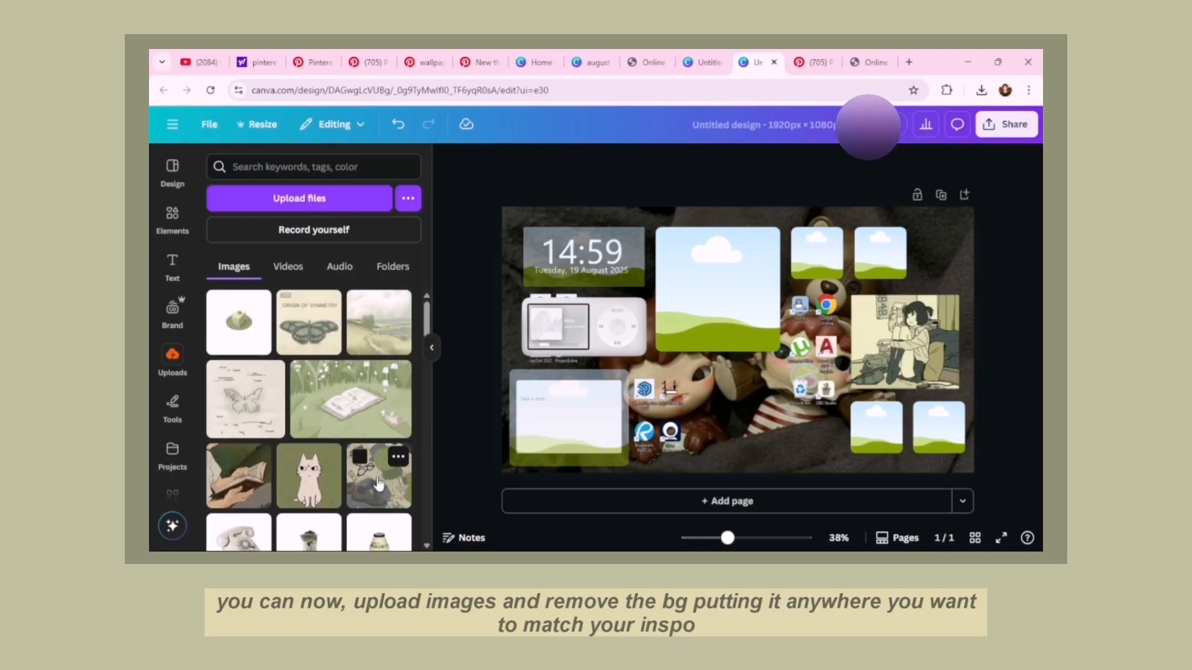
pyautogui.click(378, 484)
pyautogui.moveTo(817, 421); pyautogui.dragTo(741, 345)
pyautogui.moveTo(718, 289); pyautogui.dragTo(757, 404)
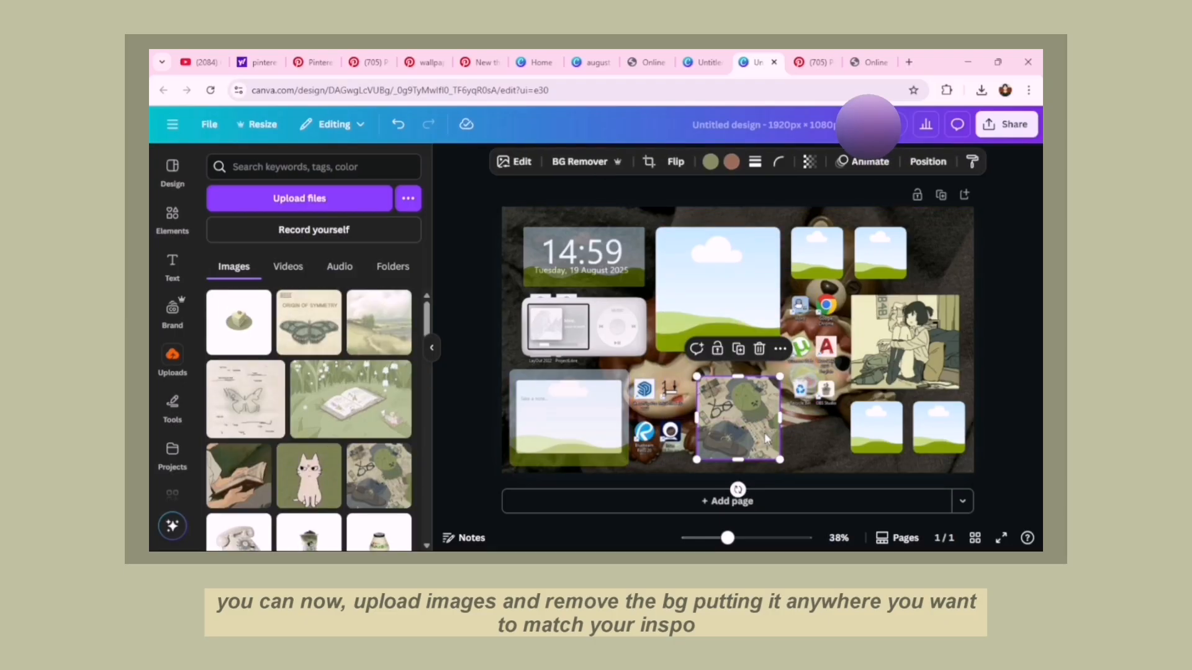
pyautogui.press('Escape')
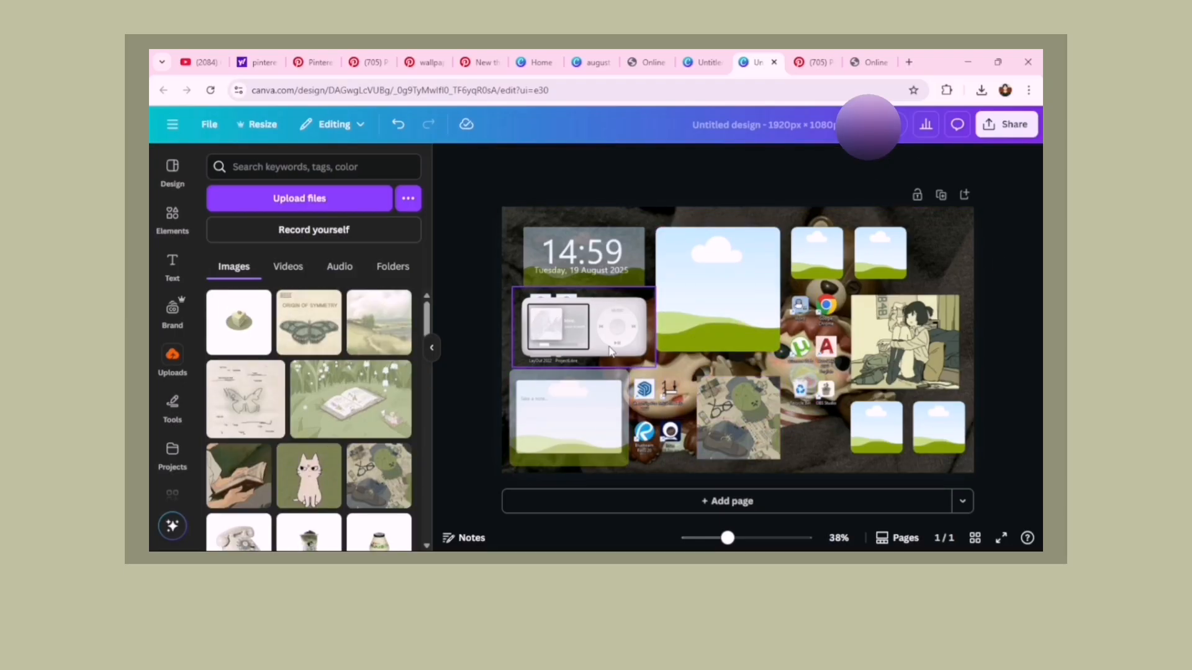
# Step: Add a second page and place the uploaded "morning mint" colour code image on it, slightly reduced
pyautogui.hotkey('ctrl', 'Return')
pyautogui.scroll(-5, 371, 399)
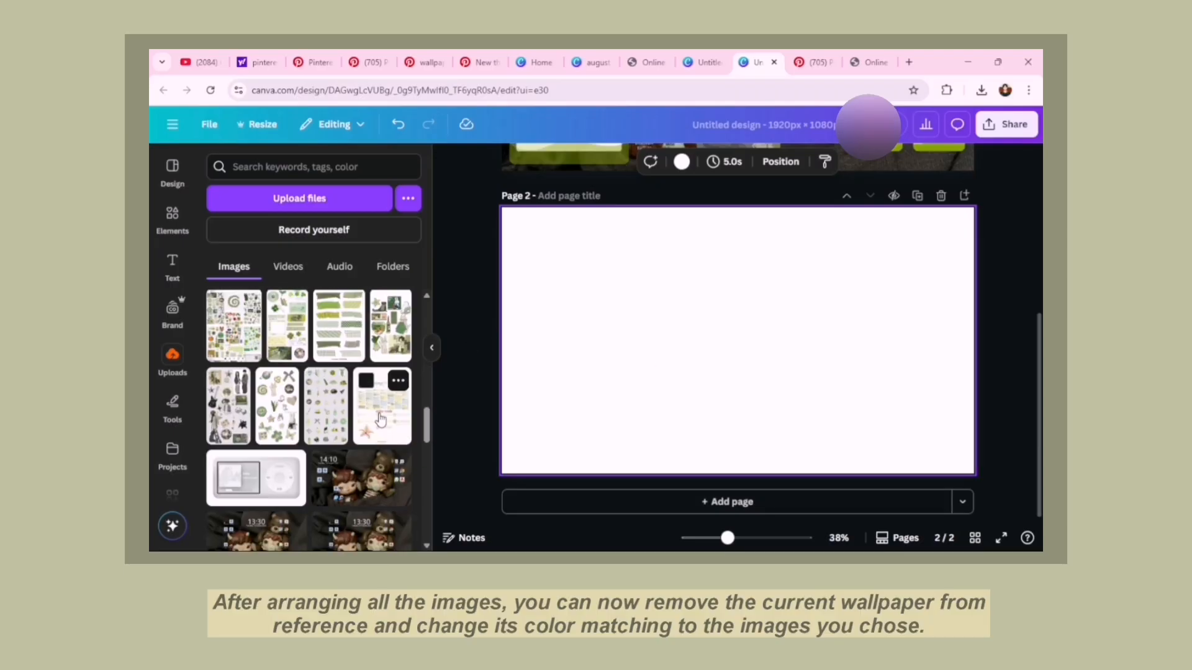
pyautogui.click(381, 420)
pyautogui.moveTo(806, 452); pyautogui.dragTo(772, 422)
pyautogui.scroll(3, 793, 418)
pyautogui.scroll(-3, 794, 420)
pyautogui.scroll(3, 795, 408)
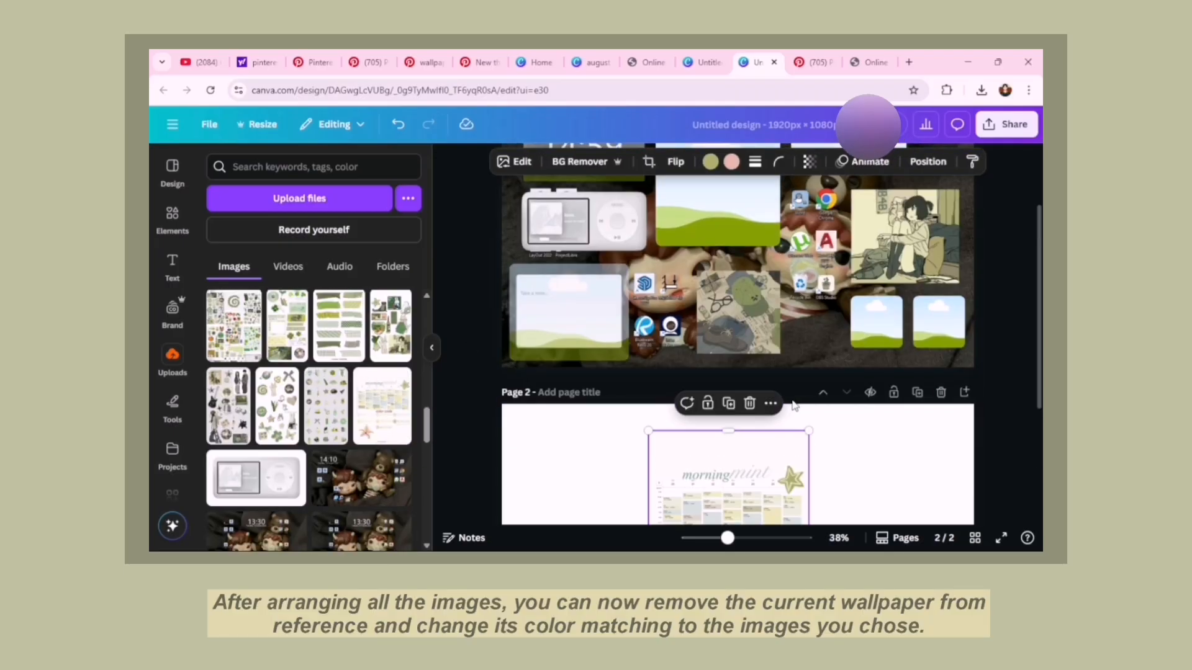
pyautogui.scroll(-3, 795, 406)
# Step: Enlarge the "morning mint" image on page 2 and reposition it so its title and schedule sit on the page
pyautogui.moveTo(808, 515); pyautogui.dragTo(841, 548)
pyautogui.moveTo(801, 494); pyautogui.dragTo(674, 404)
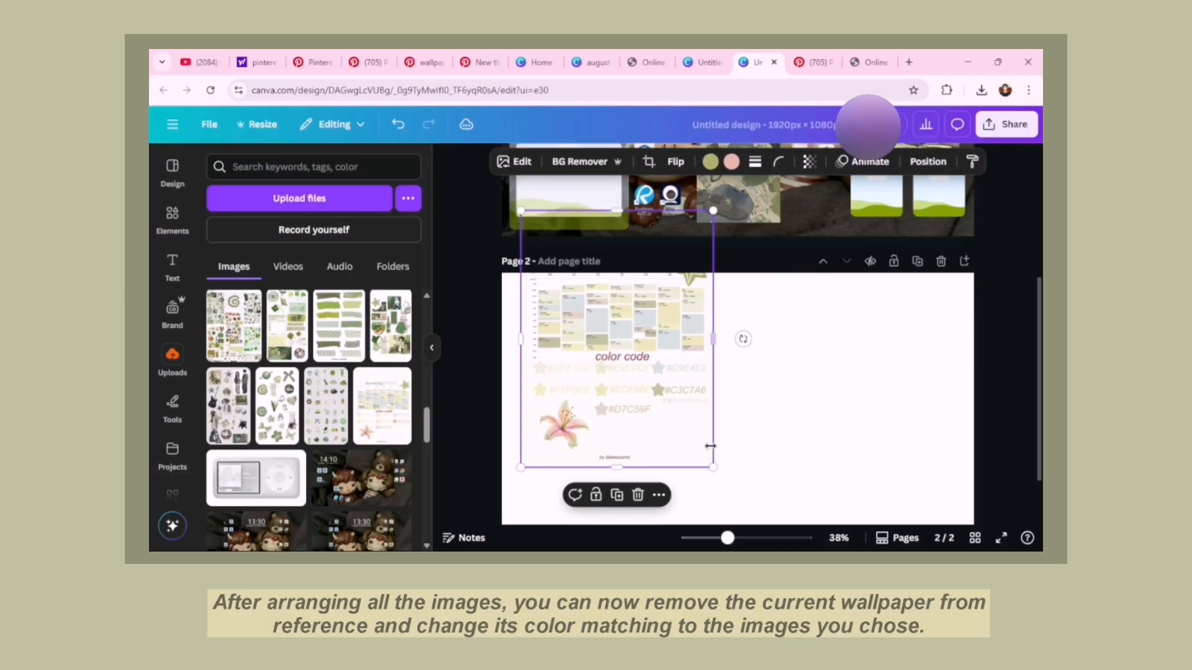
pyautogui.moveTo(713, 467); pyautogui.dragTo(805, 545)
pyautogui.moveTo(776, 447); pyautogui.dragTo(715, 322)
pyautogui.moveTo(739, 461); pyautogui.dragTo(835, 543)
pyautogui.moveTo(716, 339); pyautogui.dragTo(752, 495)
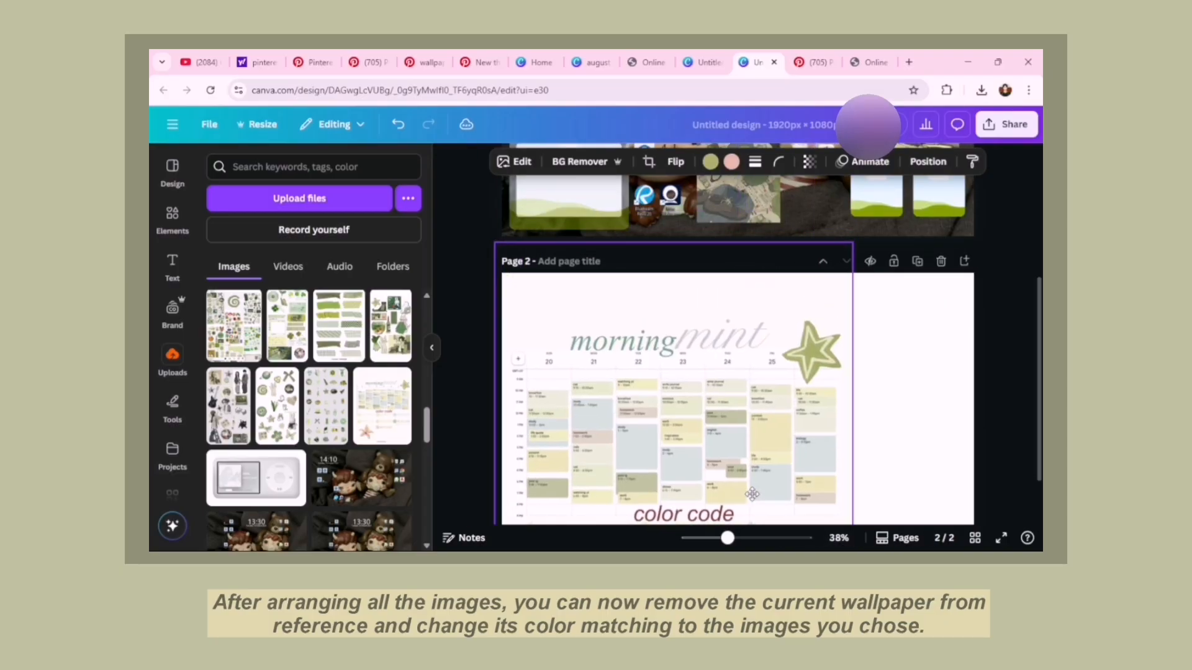
# Step: Delete the reference wallpaper screenshot from page 1, leaving the arranged frames and images
pyautogui.scroll(3, 833, 389)
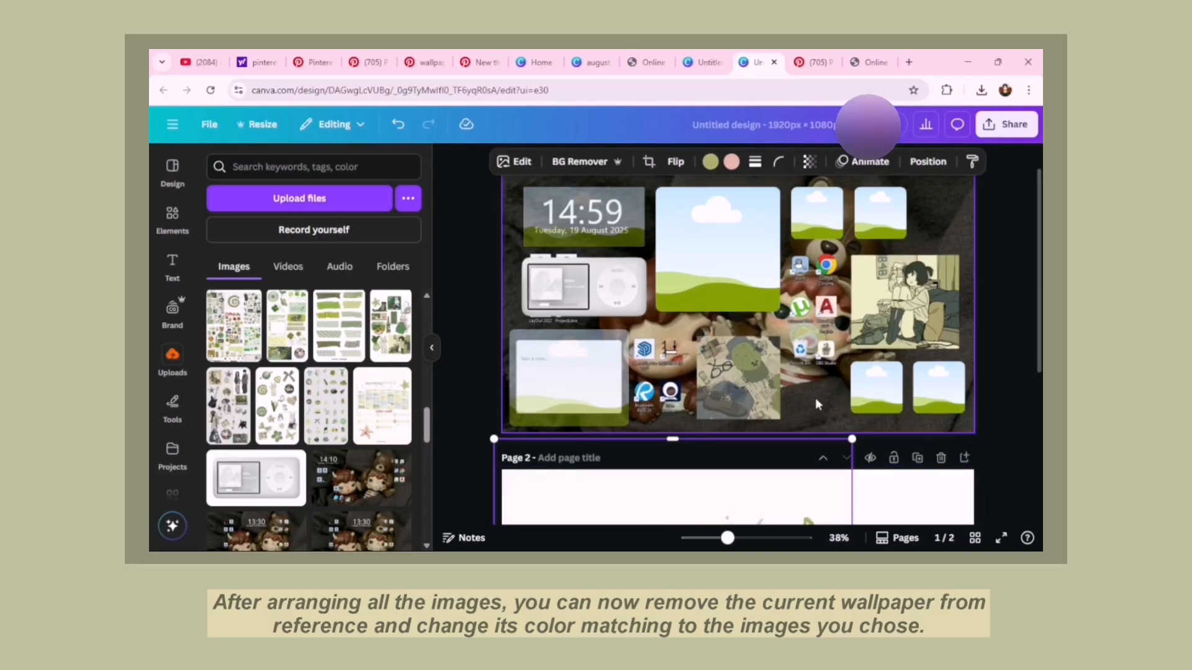
pyautogui.click(816, 402)
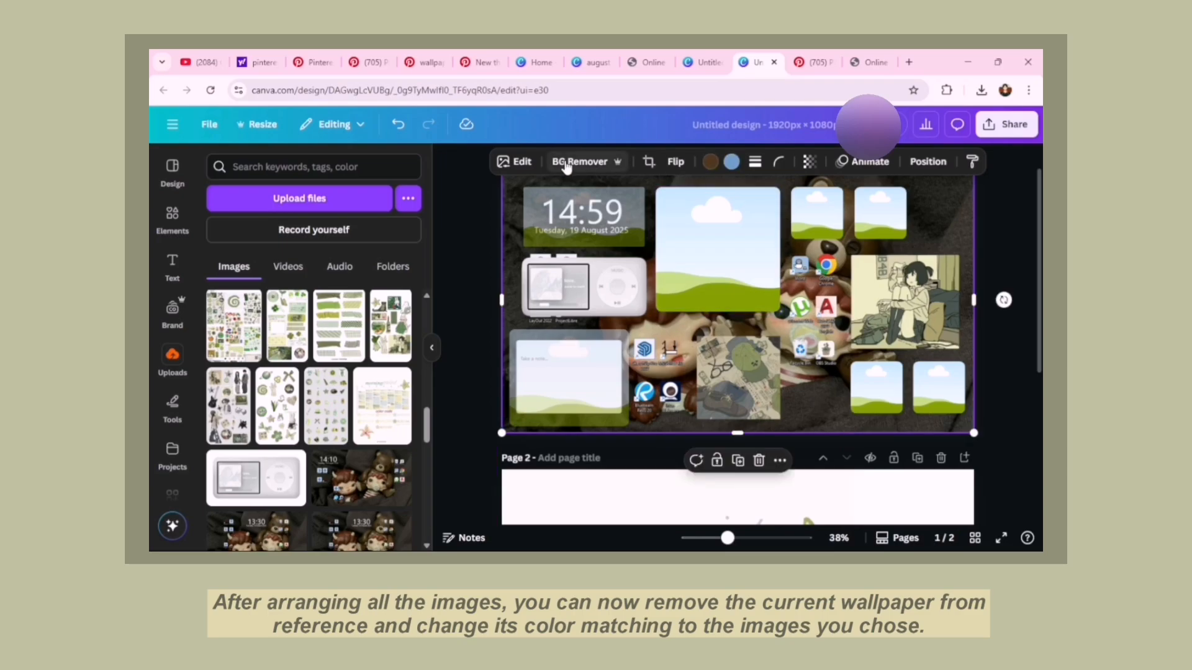
pyautogui.click(758, 461)
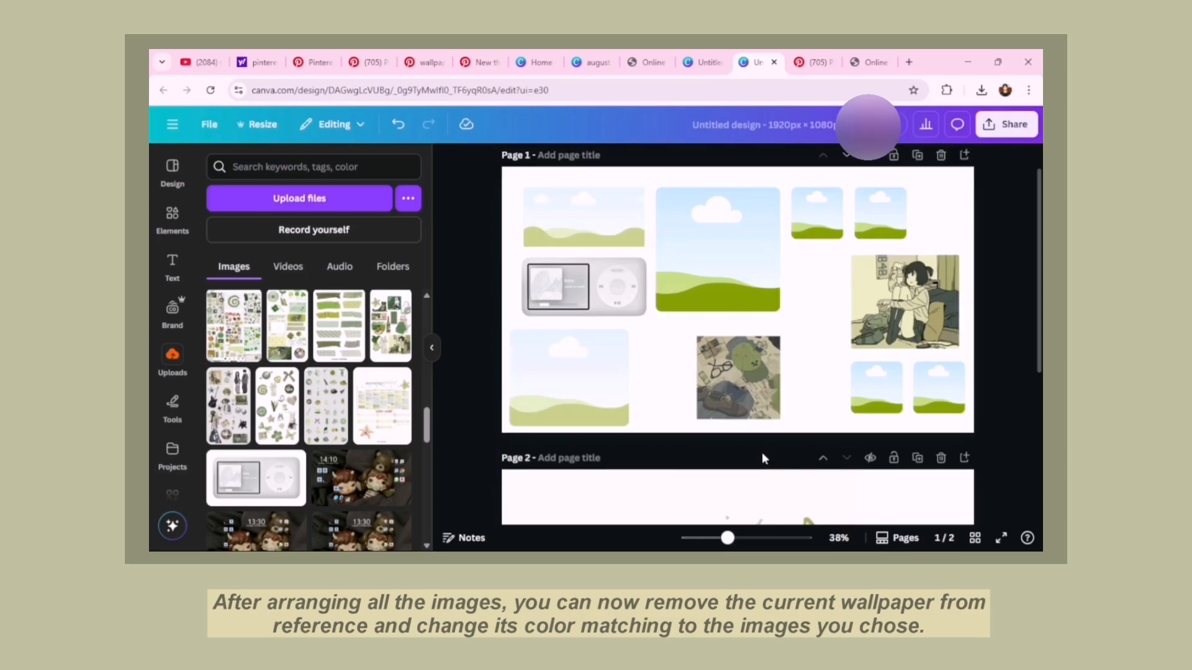
pyautogui.scroll(-2, 784, 451)
pyautogui.scroll(3, 665, 400)
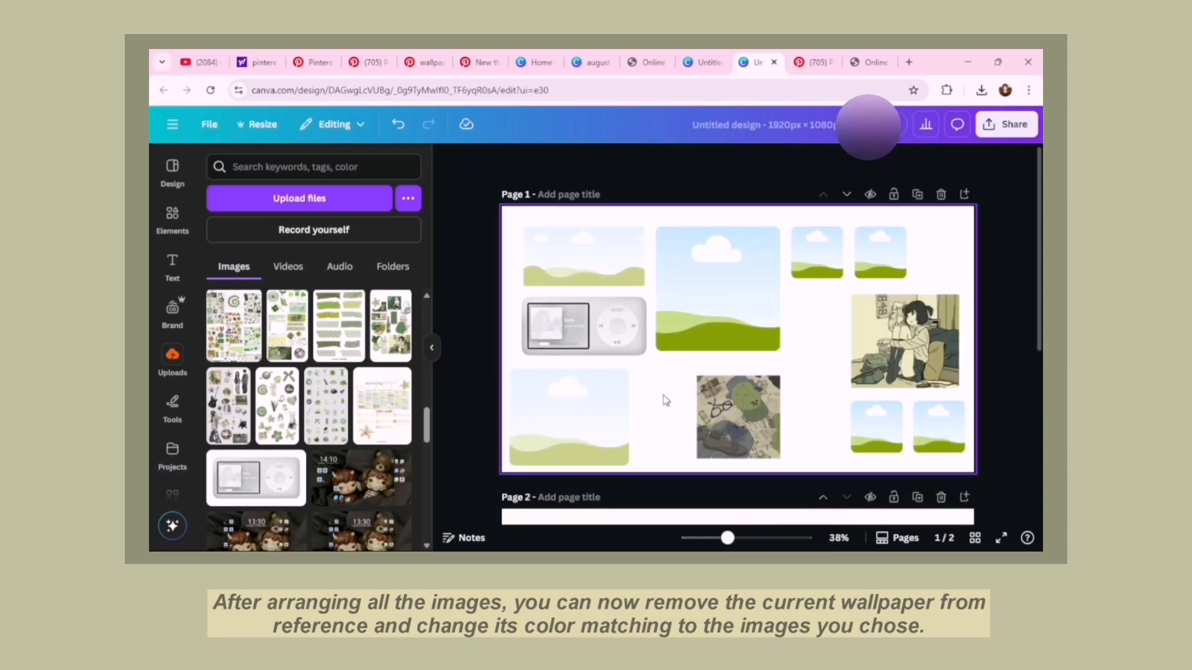
pyautogui.click(666, 400)
pyautogui.click(644, 161)
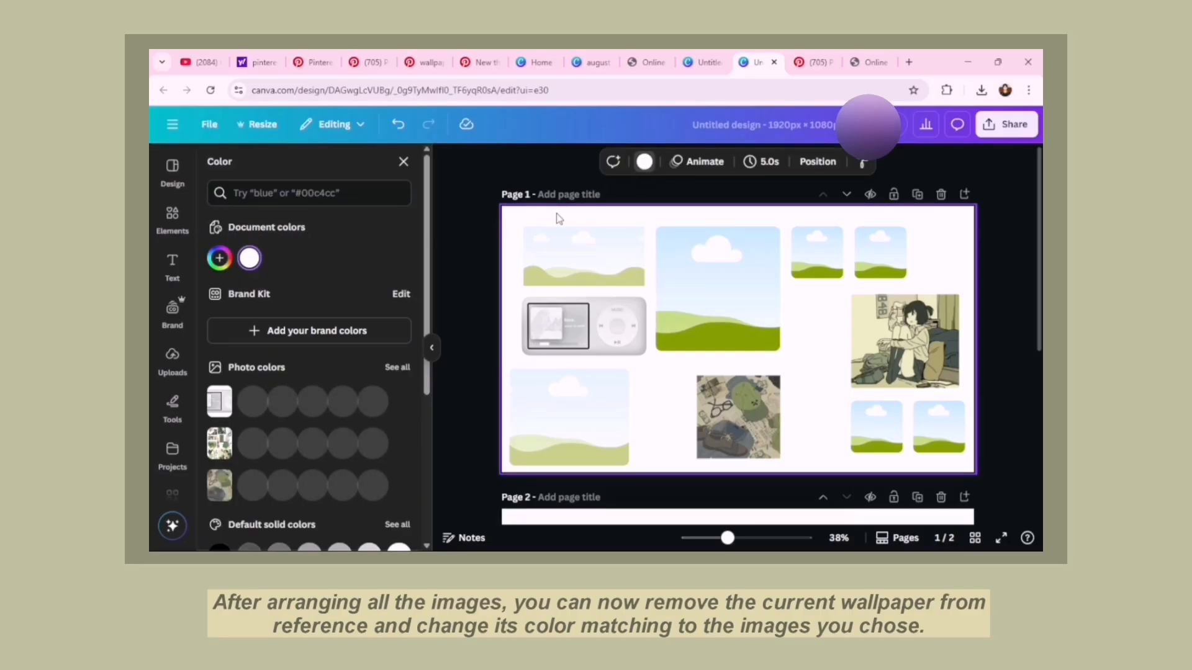
pyautogui.click(643, 211)
pyautogui.scroll(-3, 676, 299)
pyautogui.click(675, 341)
pyautogui.click(652, 254)
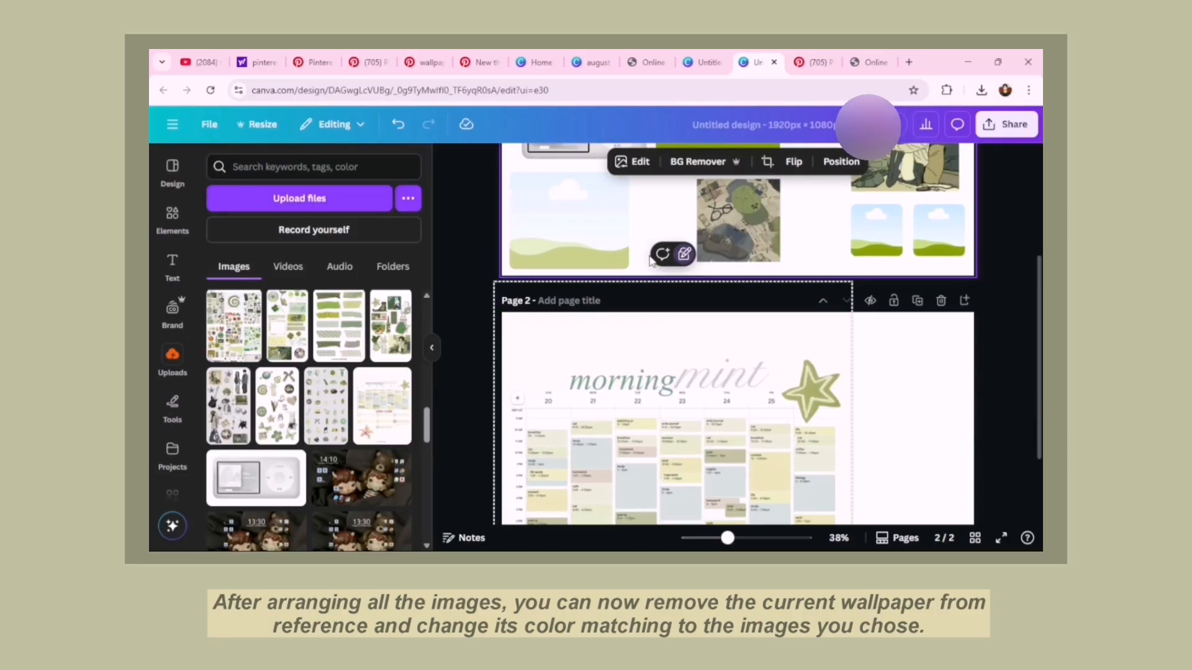
pyautogui.scroll(2, 650, 316)
# Step: Set page 1's background to the off-white #F7F7F7, sampled from the colour code image on page 2
pyautogui.click(649, 318)
pyautogui.scroll(2, 650, 318)
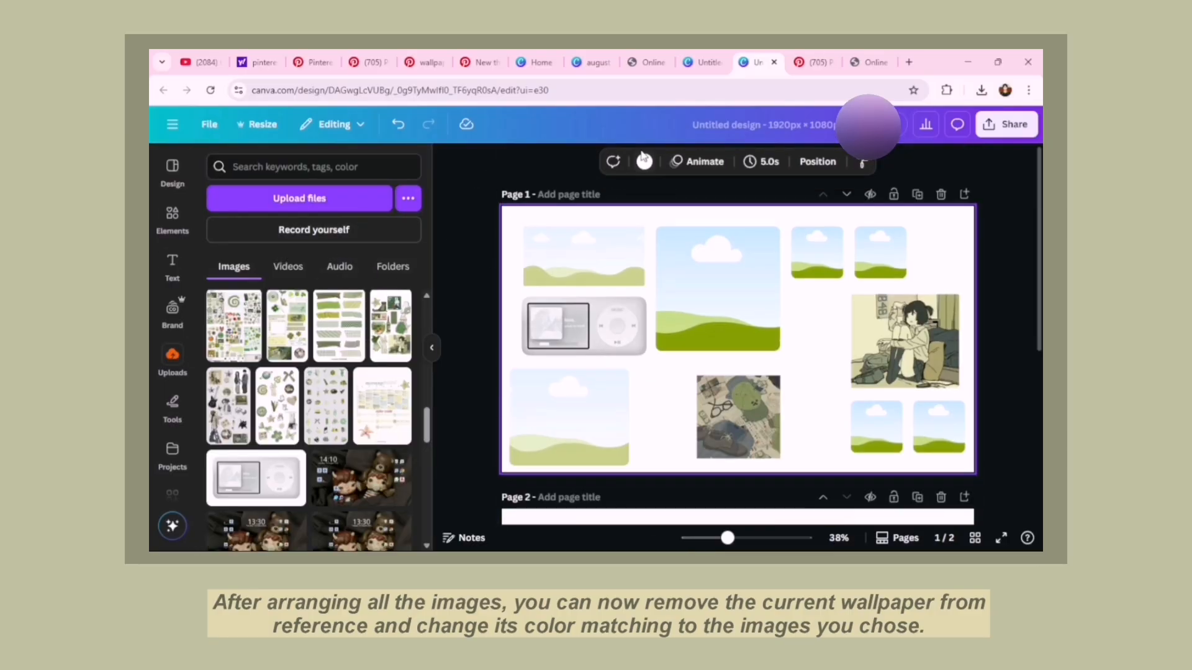
pyautogui.click(644, 162)
pyautogui.click(219, 259)
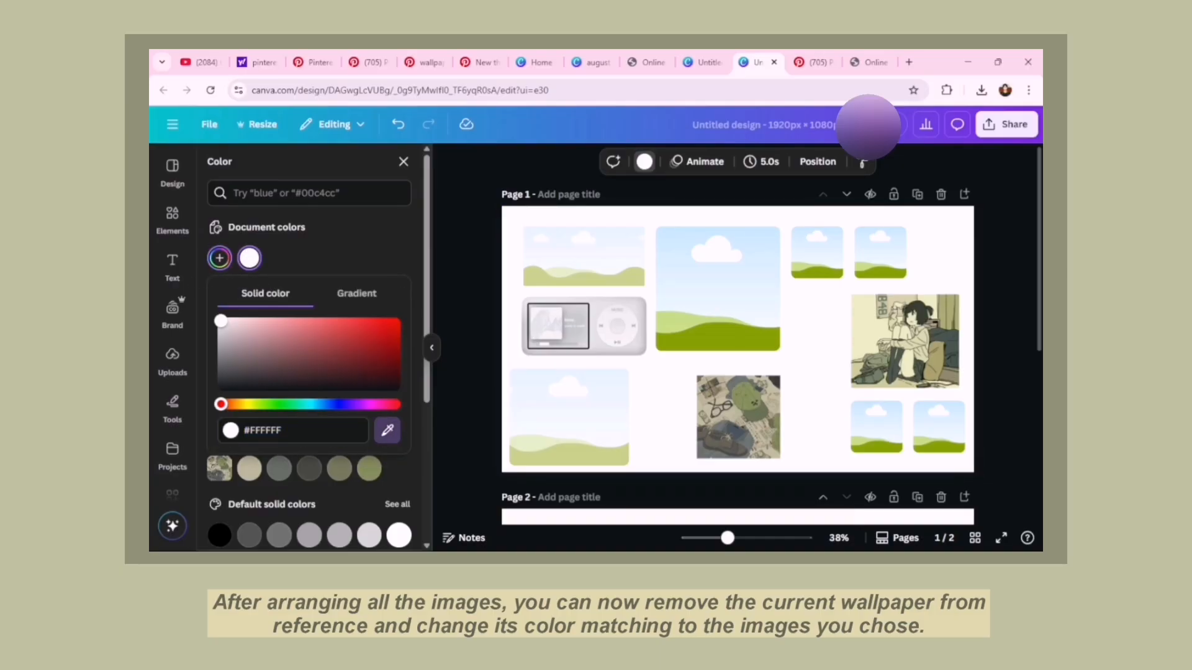
pyautogui.click(463, 390)
pyautogui.scroll(-5, 545, 370)
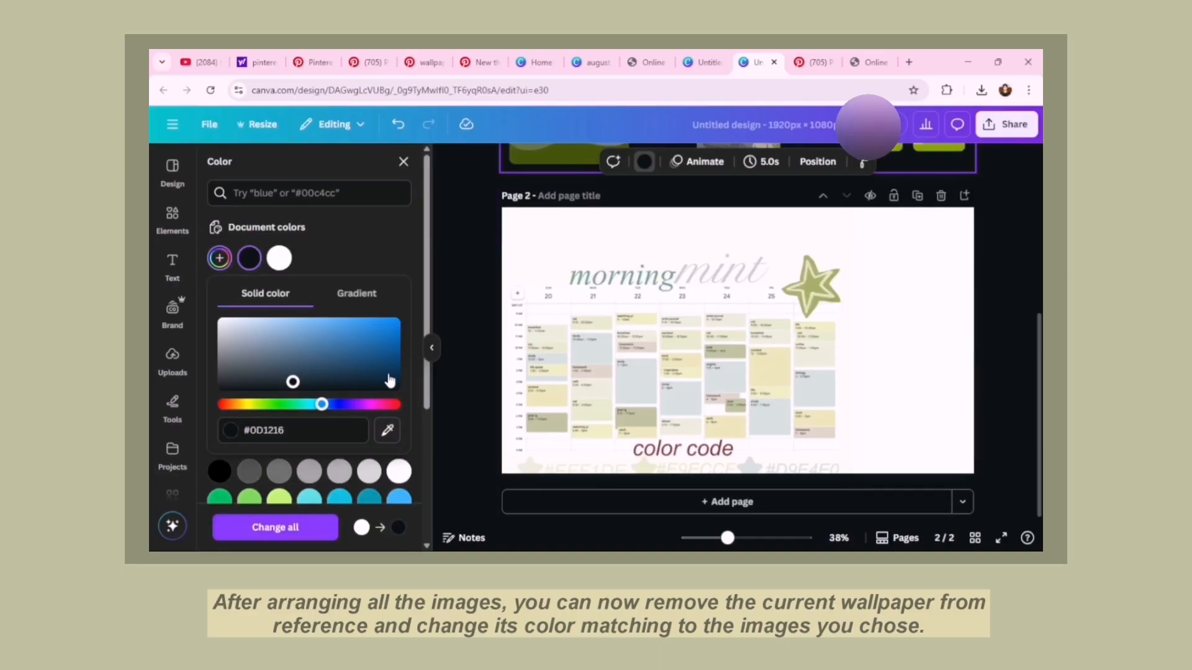
pyautogui.click(387, 430)
pyautogui.click(851, 347)
pyautogui.scroll(5, 683, 342)
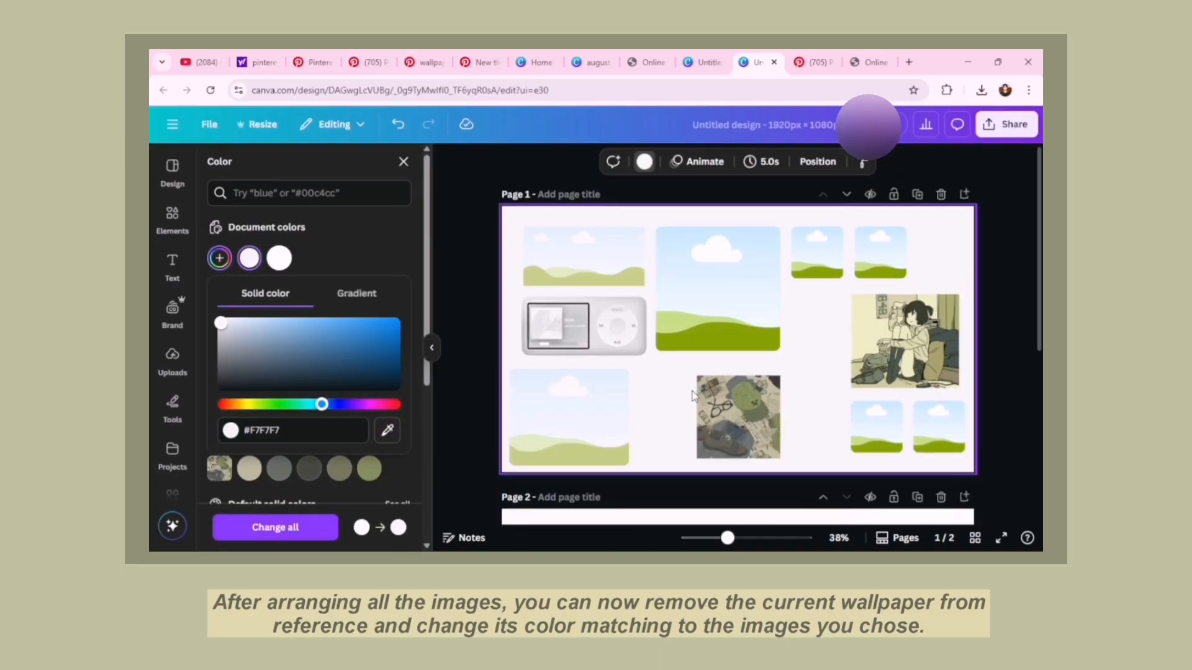
# Step: Set the transparency of the two faded frames above and below the music player on page 1 to 100
pyautogui.click(577, 377)
pyautogui.click(694, 161)
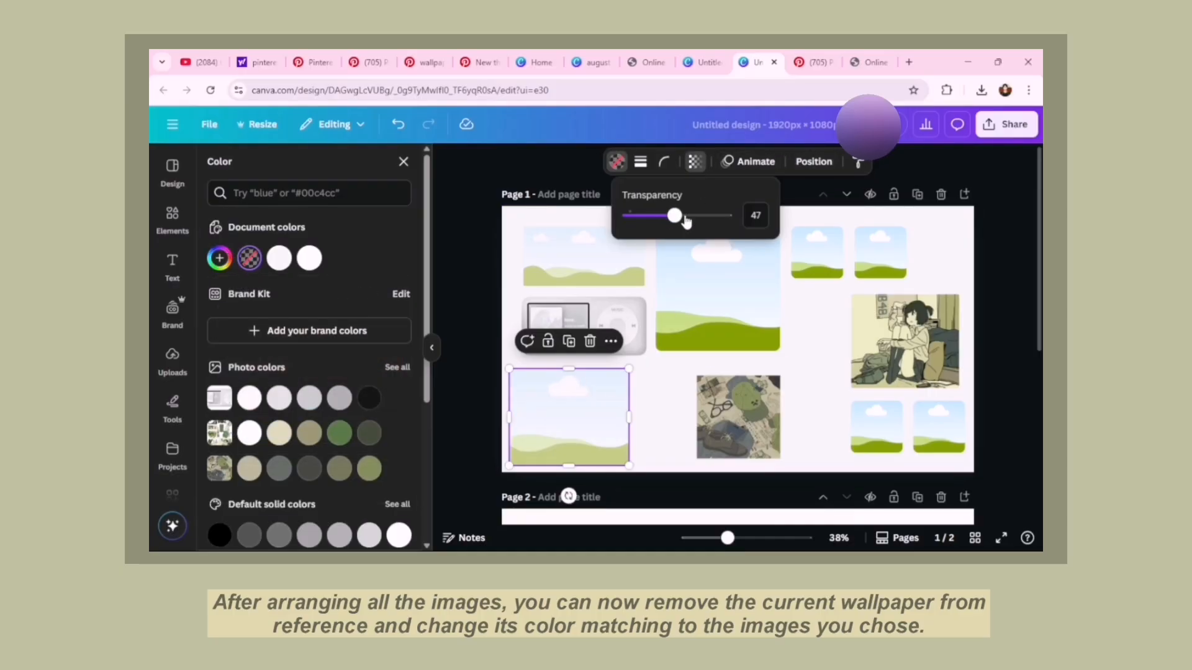
pyautogui.moveTo(686, 213); pyautogui.dragTo(753, 217)
pyautogui.click(604, 233)
pyautogui.click(689, 165)
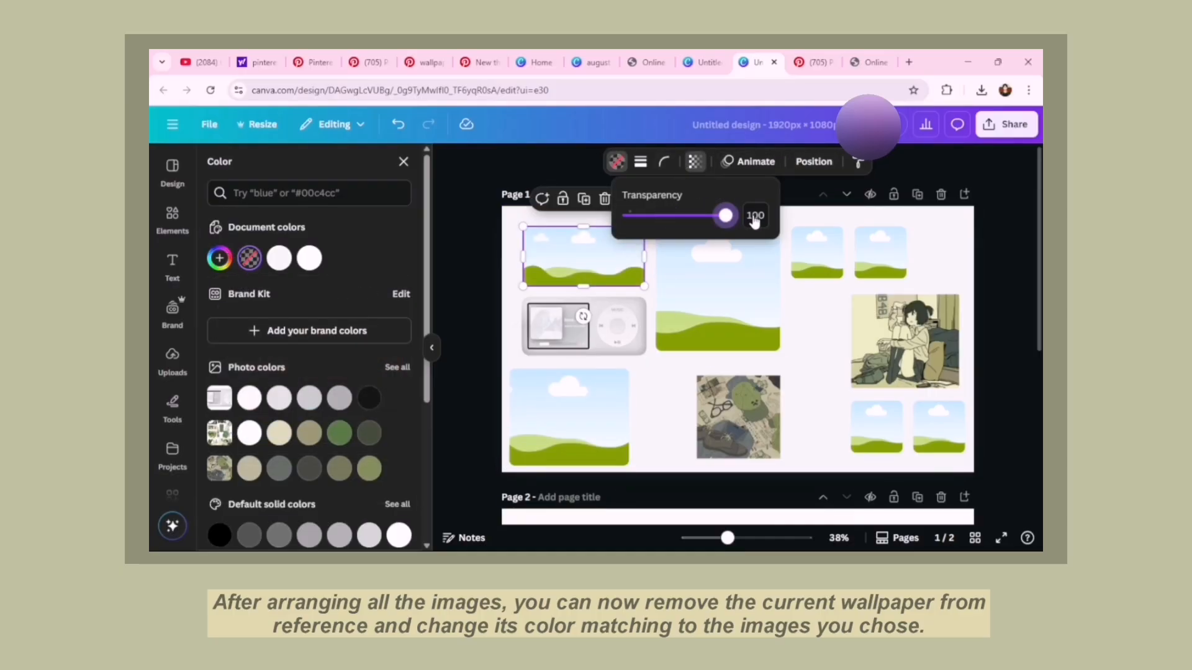
pyautogui.click(551, 183)
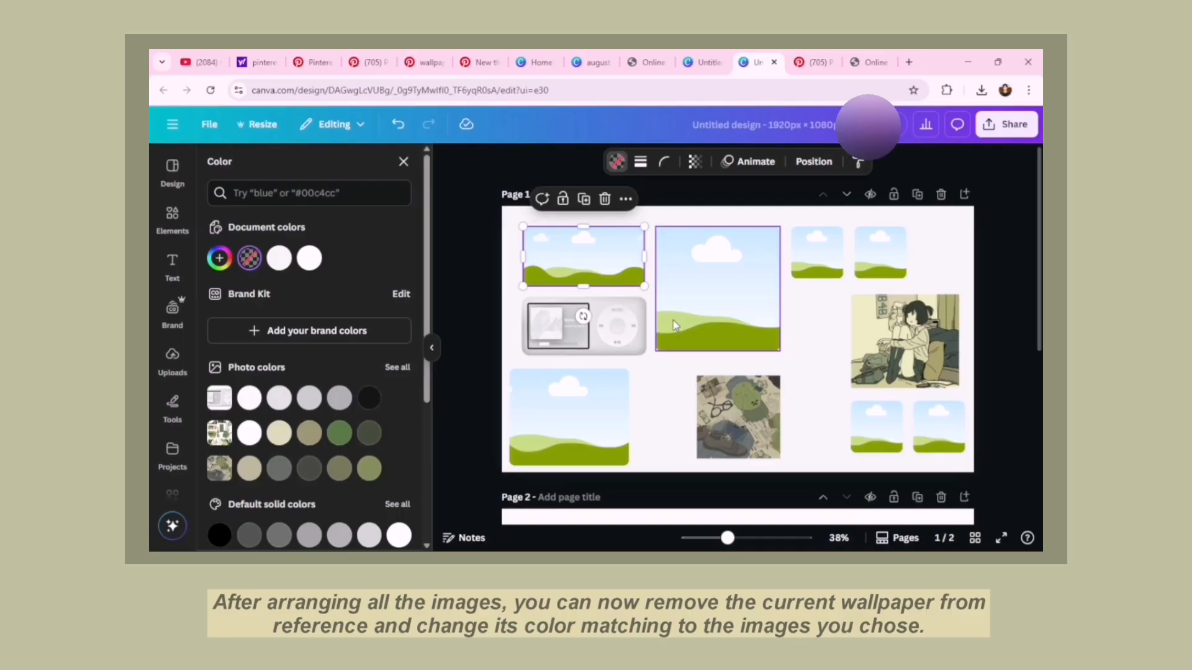
# Step: Replace the "morning mint" image on page 2 with the copied reference wallpaper screenshot
pyautogui.scroll(-4, 676, 321)
pyautogui.click(723, 282)
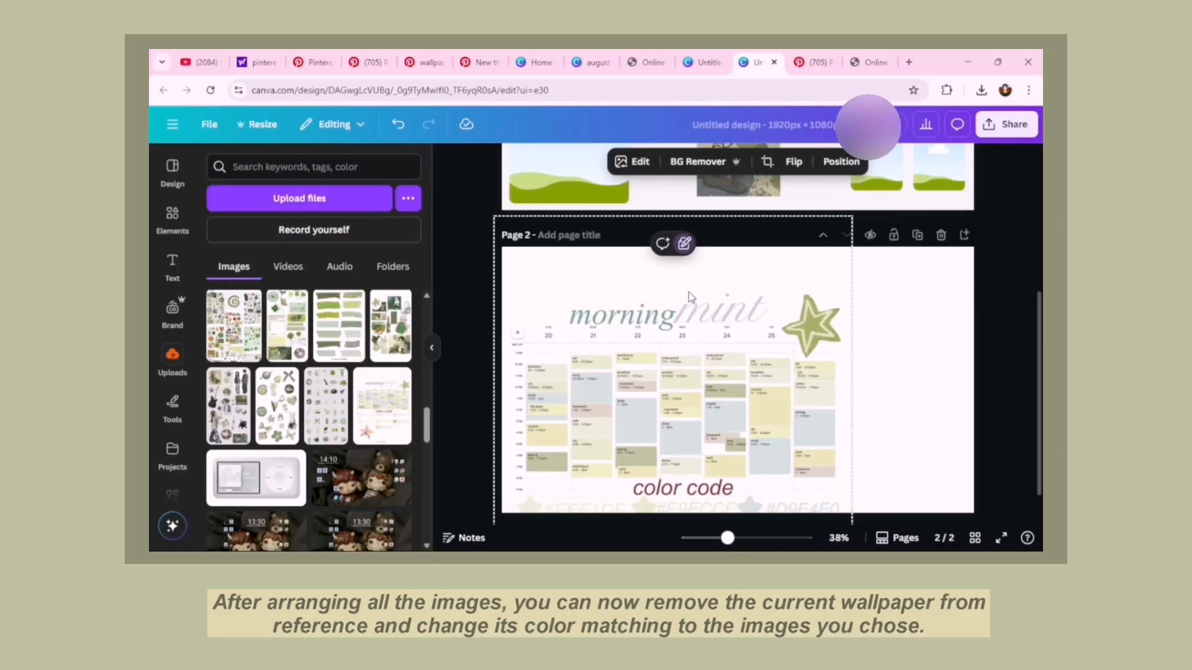
pyautogui.press('Delete')
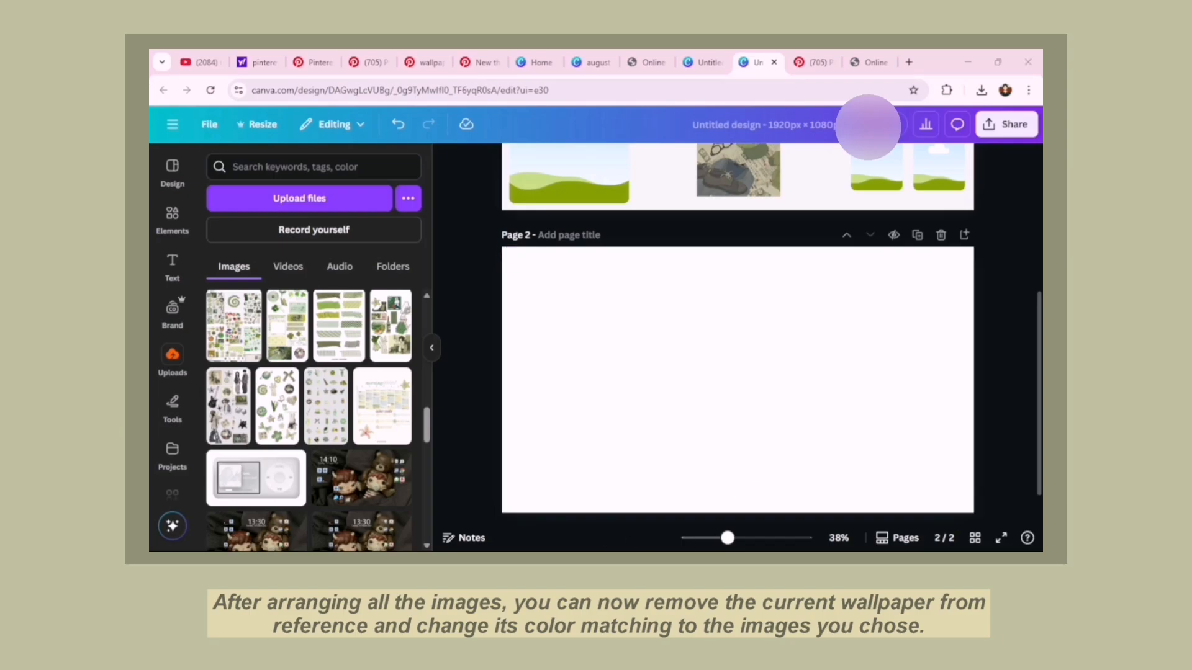
pyautogui.rightClick(676, 335)
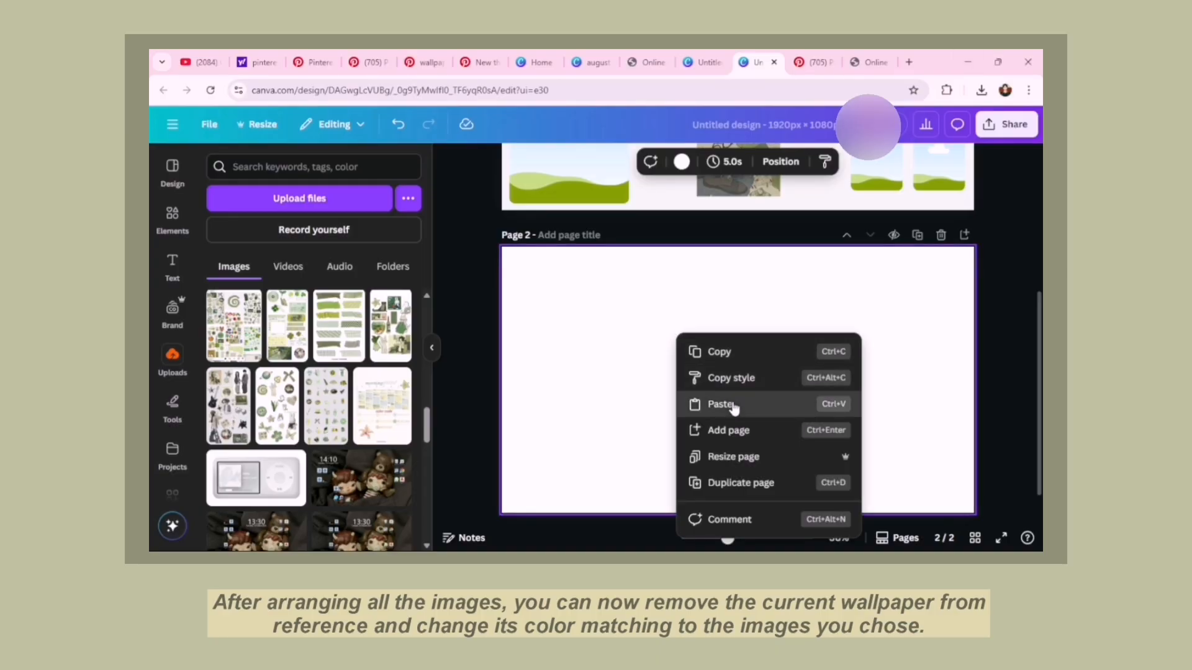
pyautogui.click(697, 405)
# Step: Fill the wide frame above the music player with #E8EDCD, sampled from the clock panel in page 2's reference wallpaper
pyautogui.scroll(5, 652, 371)
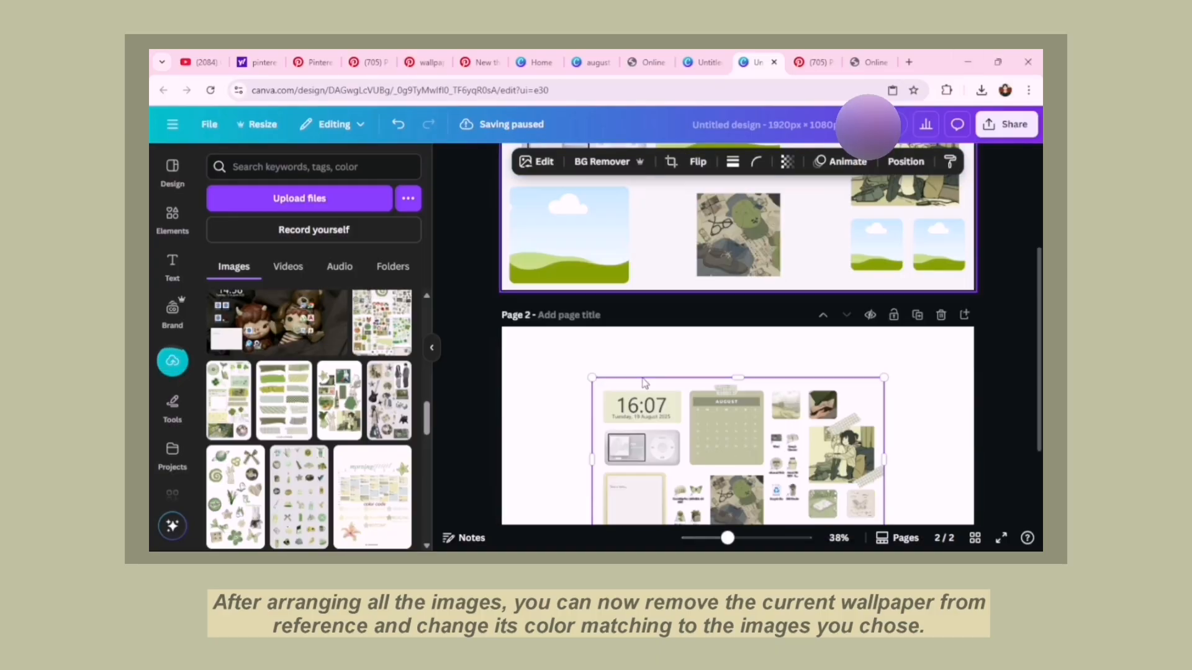
pyautogui.click(606, 258)
pyautogui.click(616, 161)
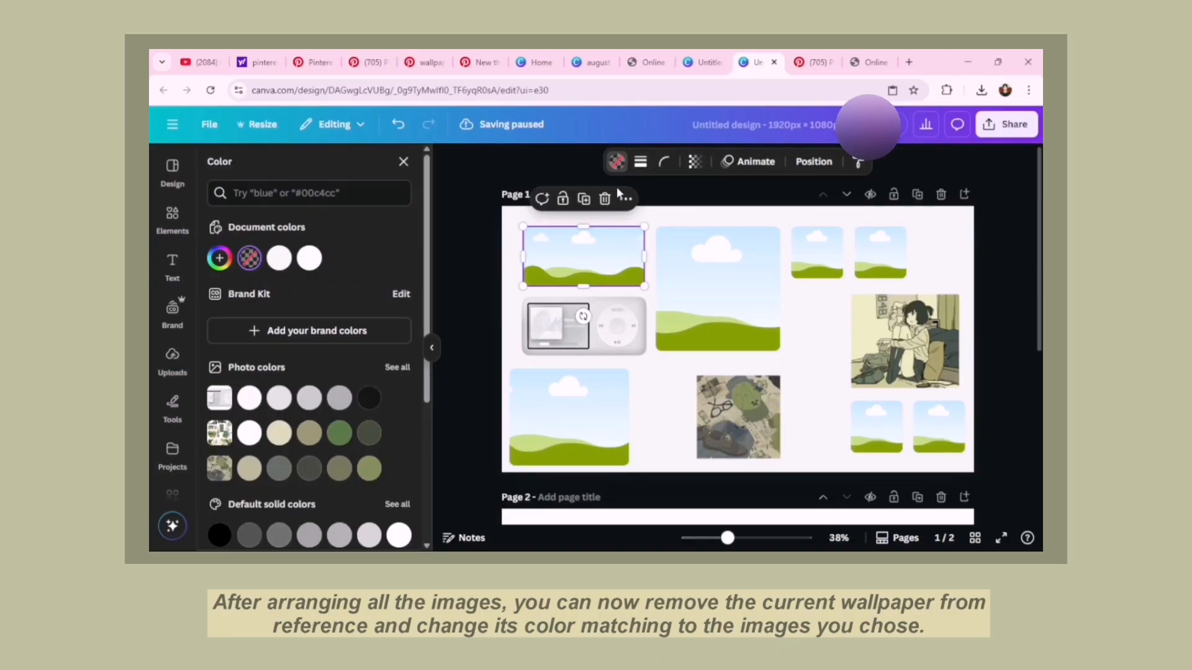
pyautogui.click(219, 258)
pyautogui.click(387, 430)
pyautogui.click(482, 408)
pyautogui.scroll(-4, 482, 408)
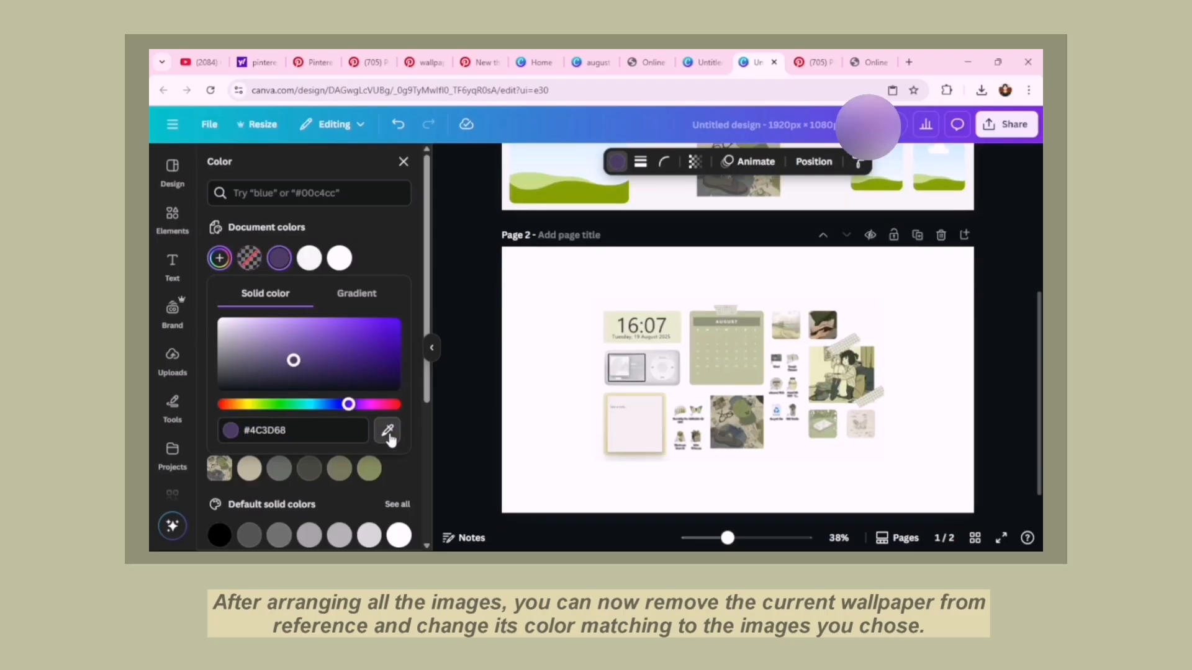
pyautogui.click(611, 334)
pyautogui.scroll(5, 597, 357)
# Step: Fill the frame below the music player with #E6E2B3, sampled from the reference wallpaper on page 2
pyautogui.scroll(-6, 590, 354)
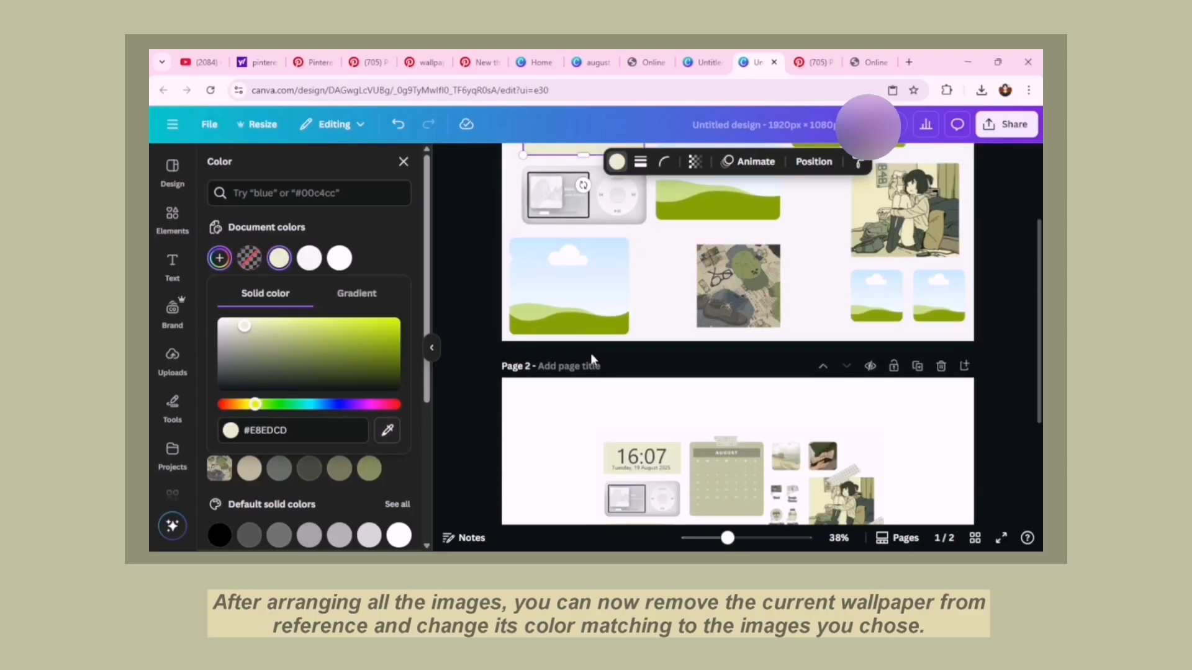
pyautogui.scroll(5, 515, 379)
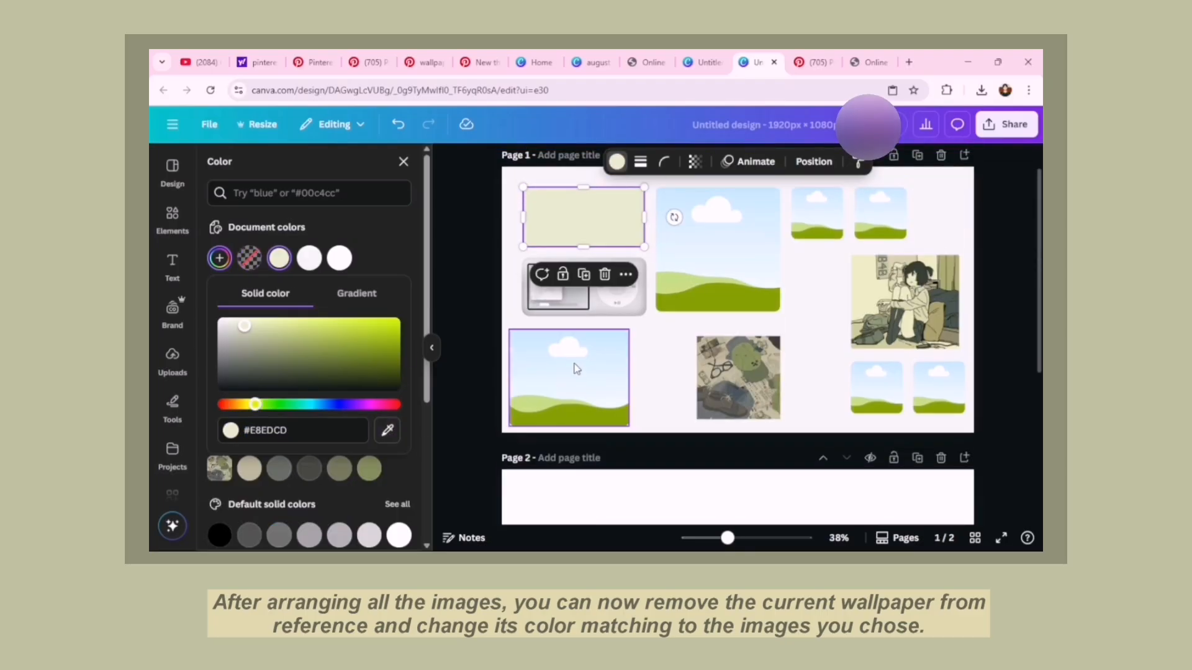
pyautogui.click(558, 332)
pyautogui.click(549, 231)
pyautogui.click(616, 162)
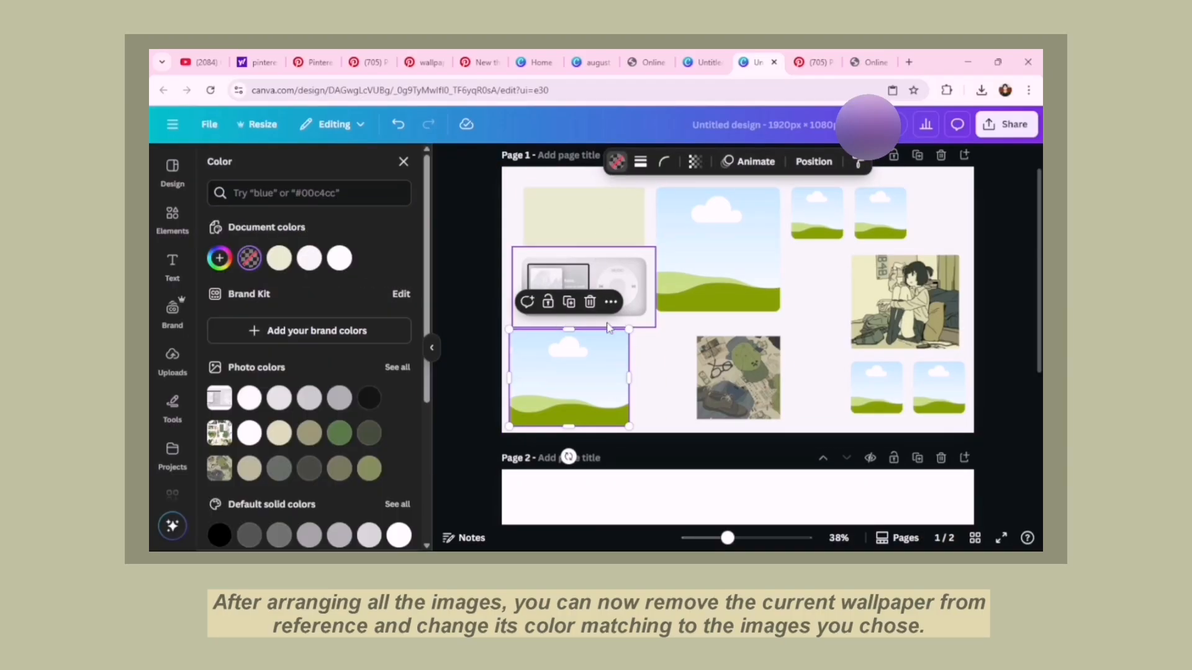
pyautogui.scroll(-5, 620, 341)
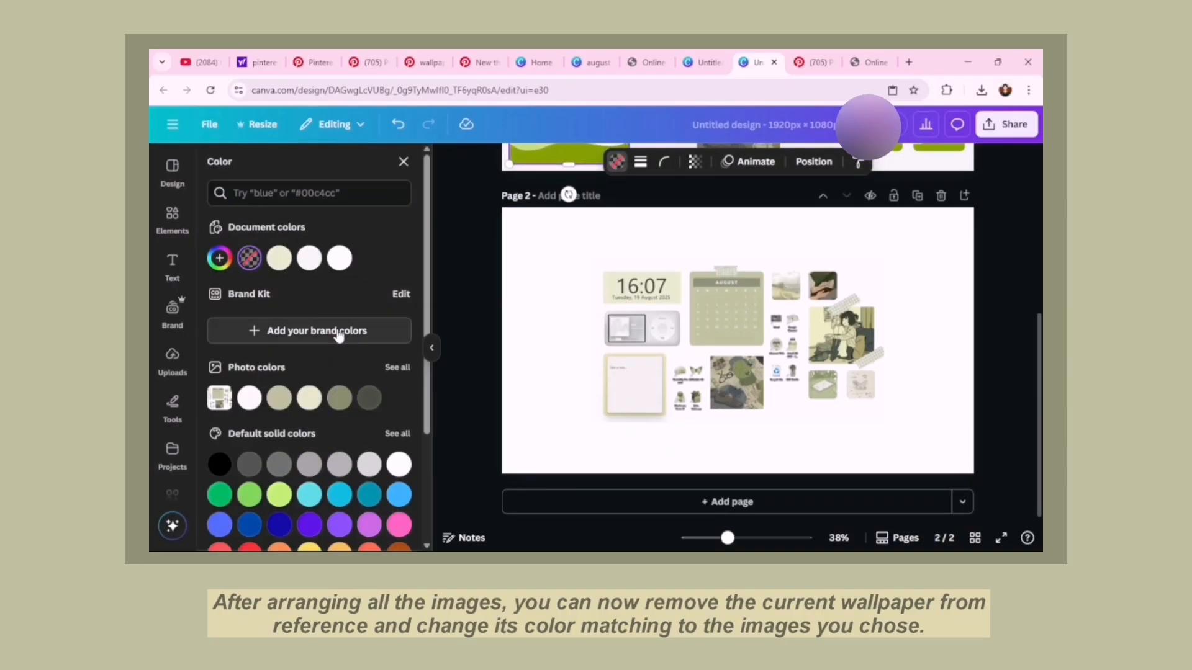
pyautogui.click(220, 258)
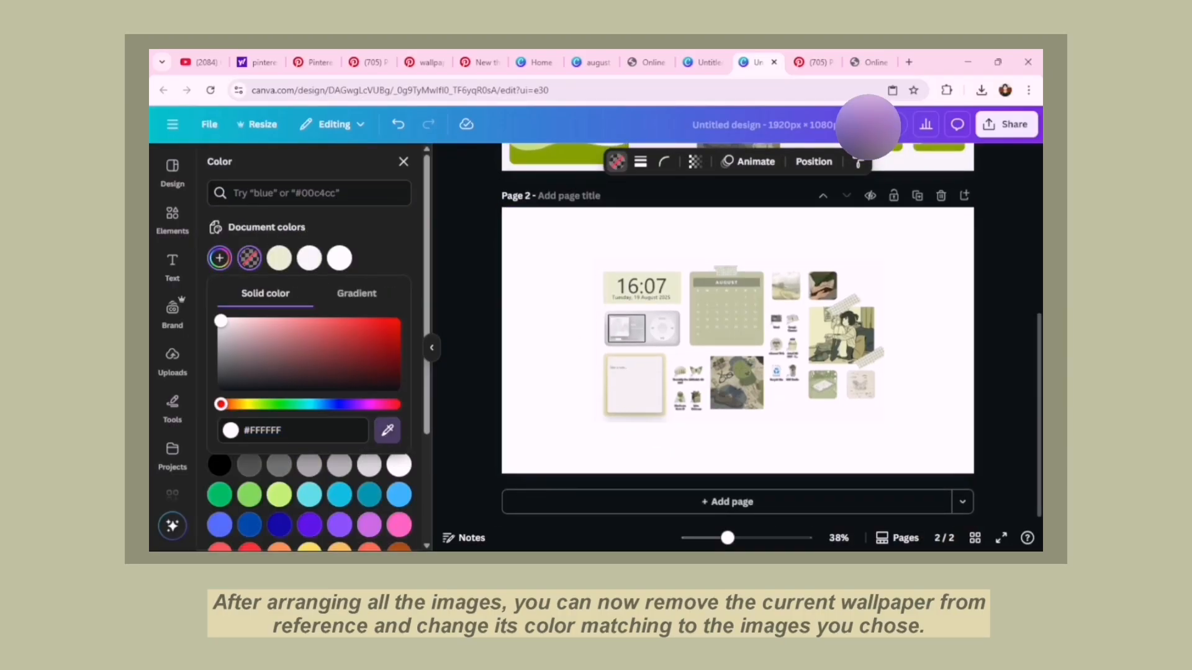
pyautogui.scroll(5, 683, 341)
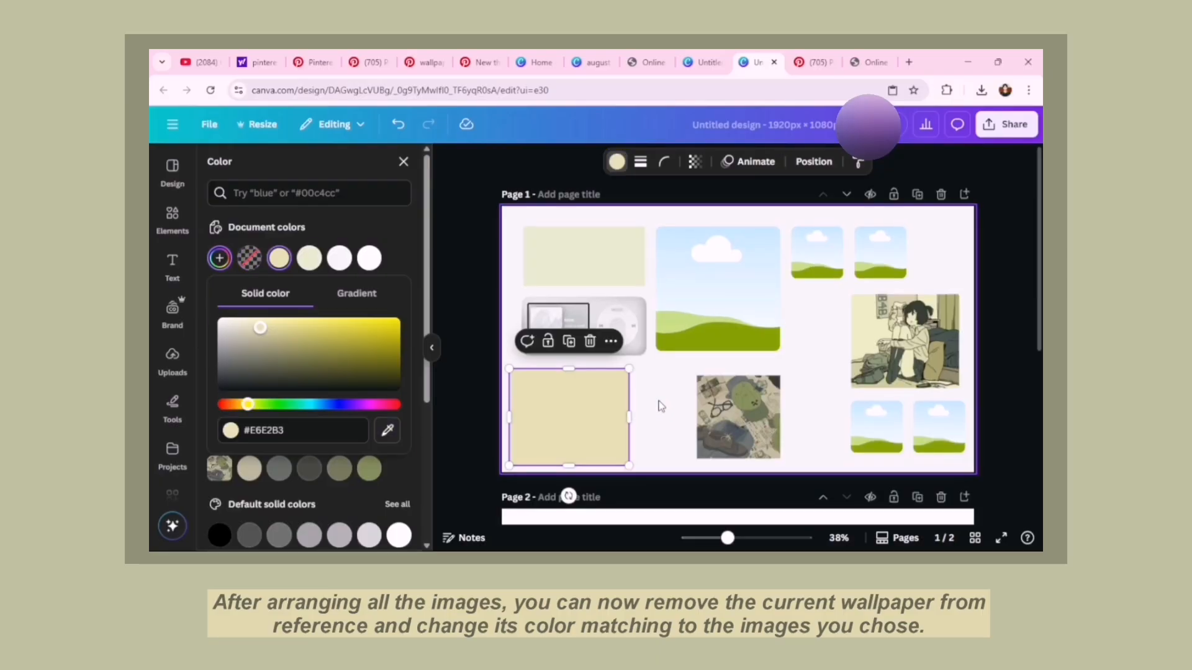
# Step: Fill the large square frame with #BFC59F, sampled from the calendar in page 2's reference wallpaper
pyautogui.click(704, 335)
pyautogui.scroll(-5, 633, 355)
pyautogui.click(220, 259)
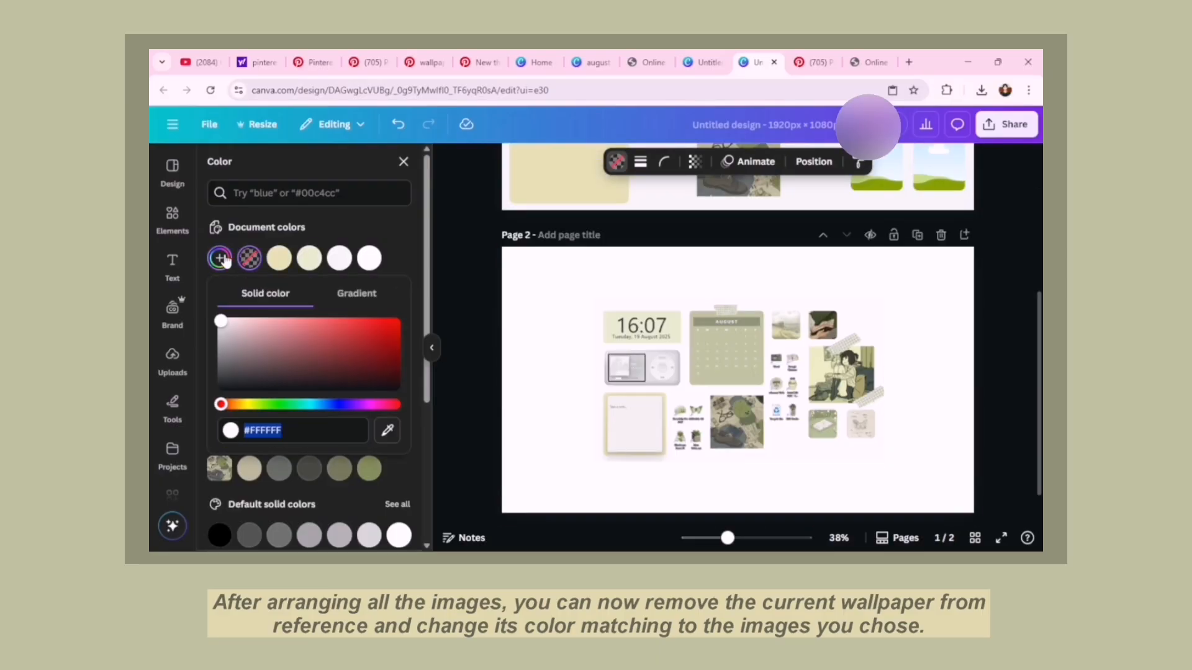
pyautogui.click(728, 380)
pyautogui.scroll(5, 660, 398)
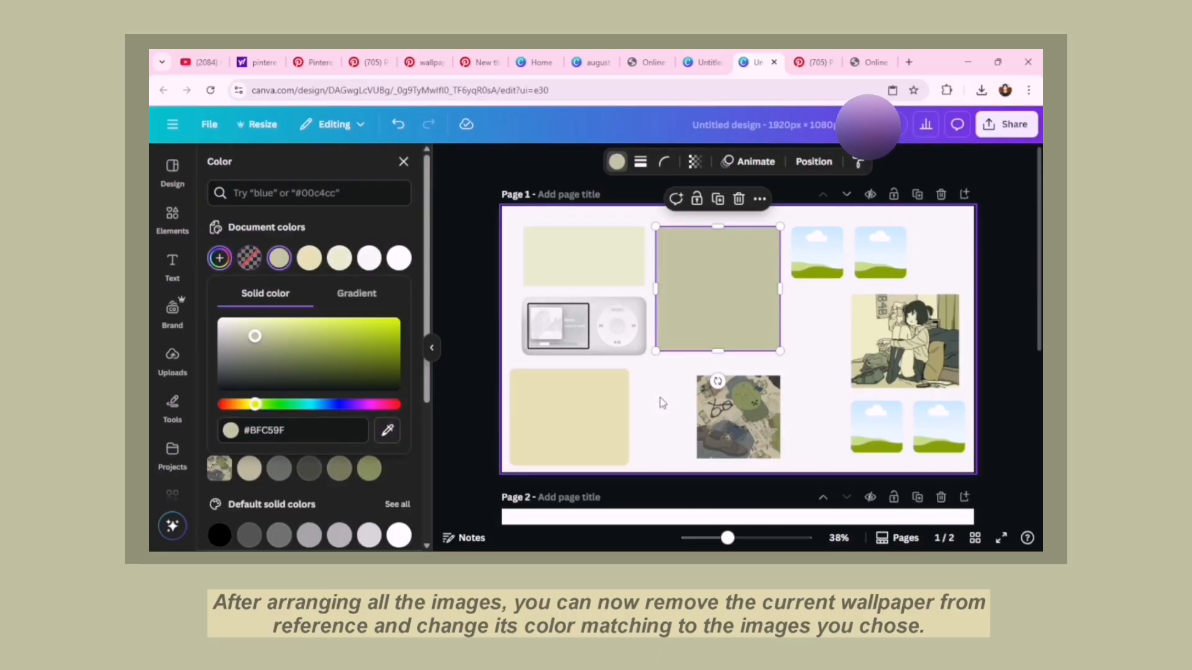
# Step: Place the uploaded pale landscape image in the first small square frame above the reading girl illustration
pyautogui.scroll(-5, 620, 405)
pyautogui.scroll(5, 567, 393)
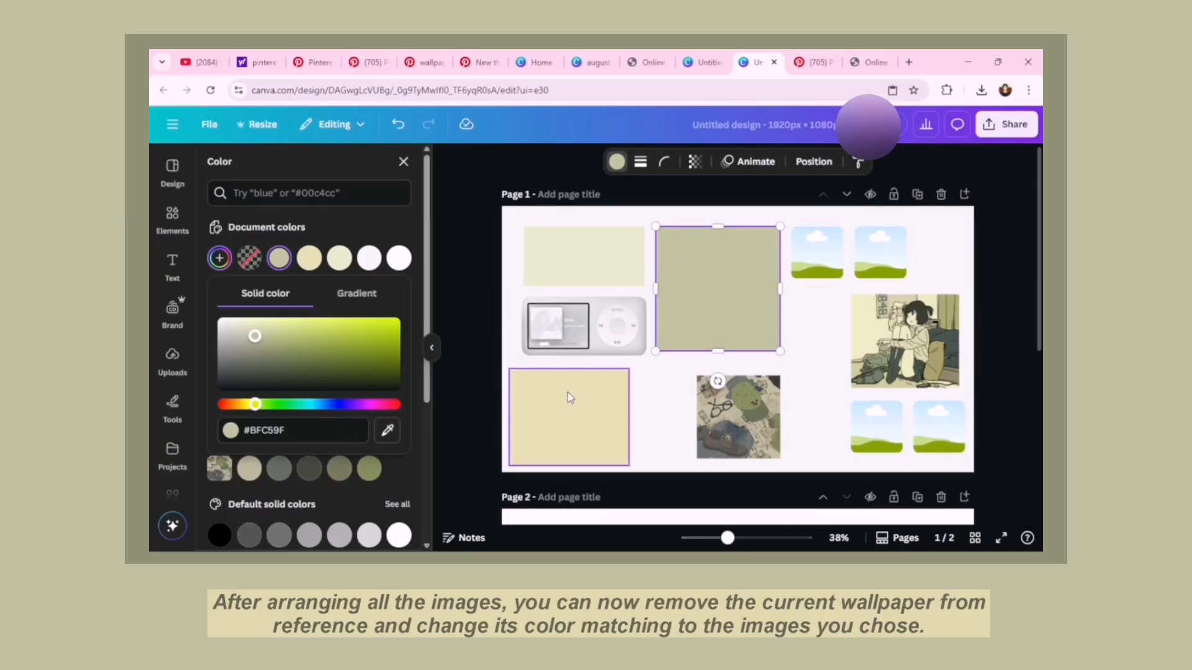
pyautogui.click(169, 227)
pyautogui.click(172, 359)
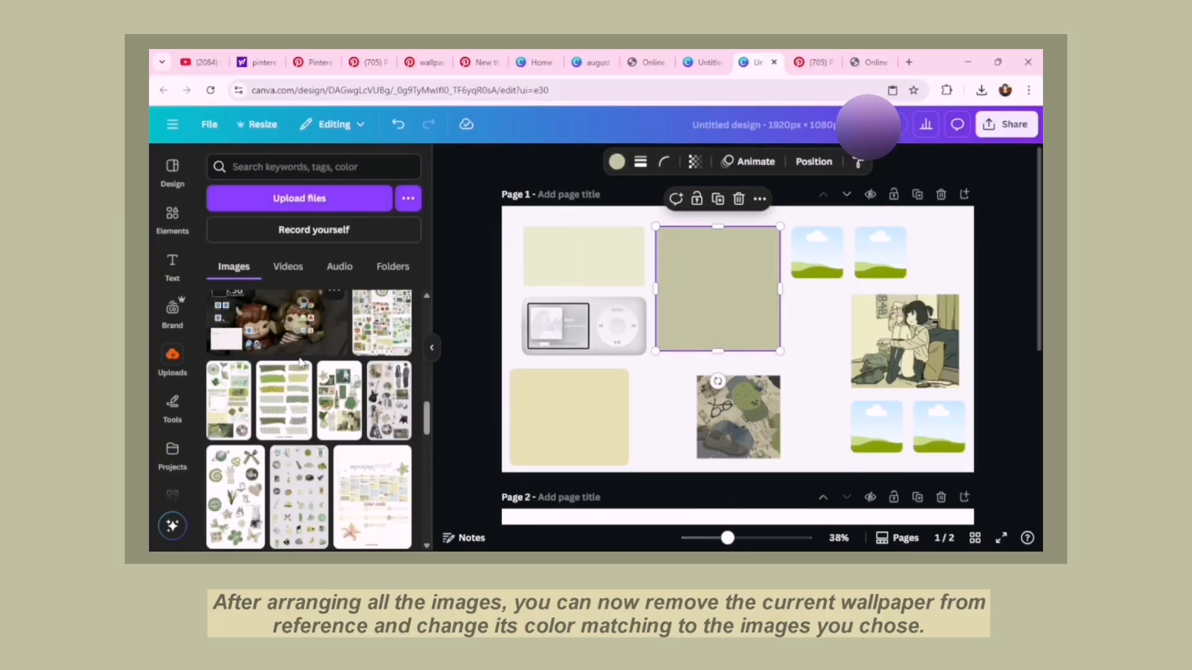
pyautogui.scroll(-3, 705, 386)
pyautogui.scroll(3, 706, 386)
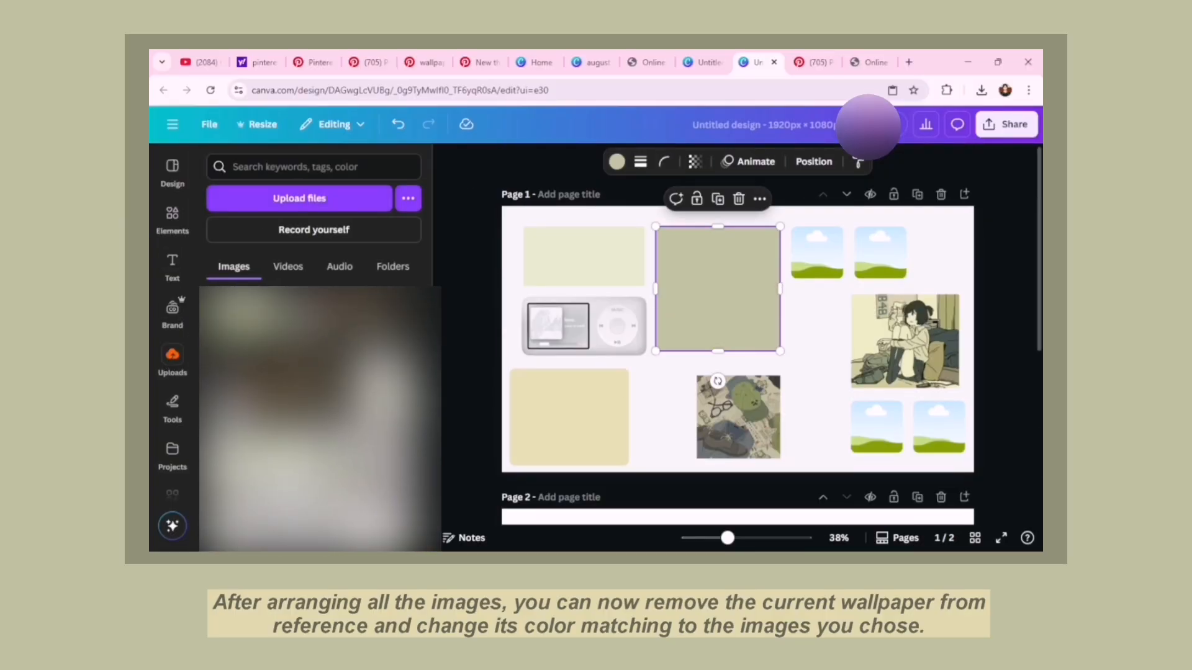
pyautogui.scroll(2, 341, 391)
pyautogui.scroll(-3, 706, 386)
pyautogui.scroll(3, 706, 386)
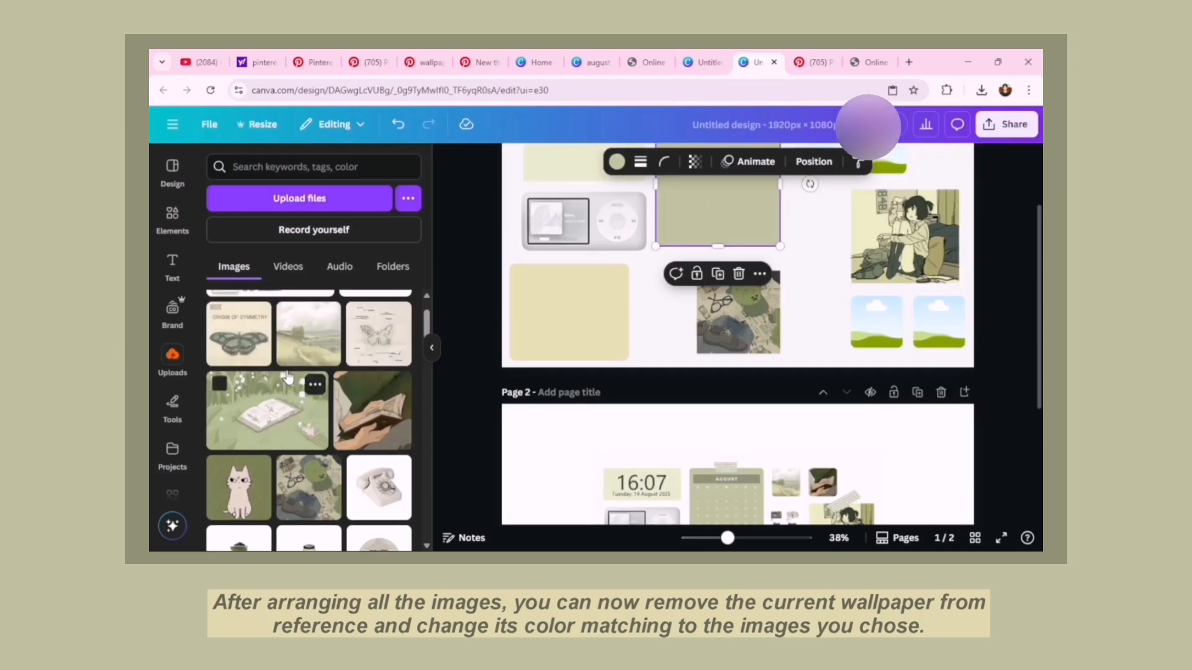
pyautogui.moveTo(309, 333); pyautogui.dragTo(799, 263)
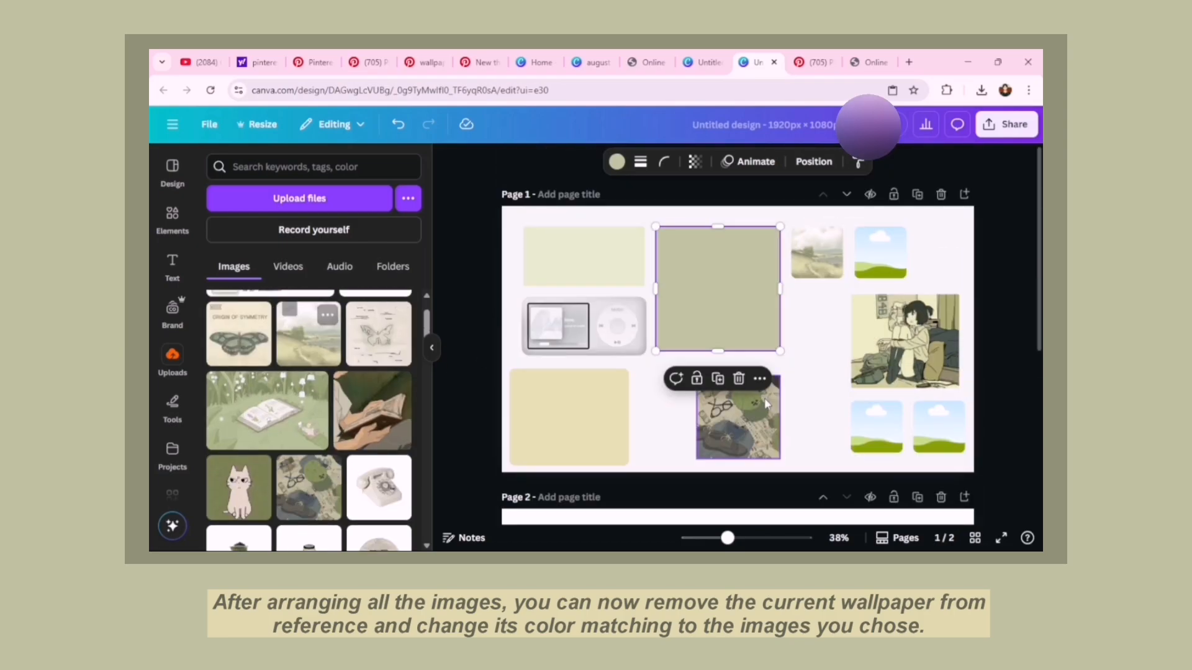
# Step: Place the uploaded image of hands holding a book in the second small square frame in the upper row
pyautogui.scroll(-4, 765, 397)
pyautogui.scroll(3, 764, 397)
pyautogui.moveTo(373, 410); pyautogui.dragTo(768, 335)
pyautogui.scroll(2, 758, 366)
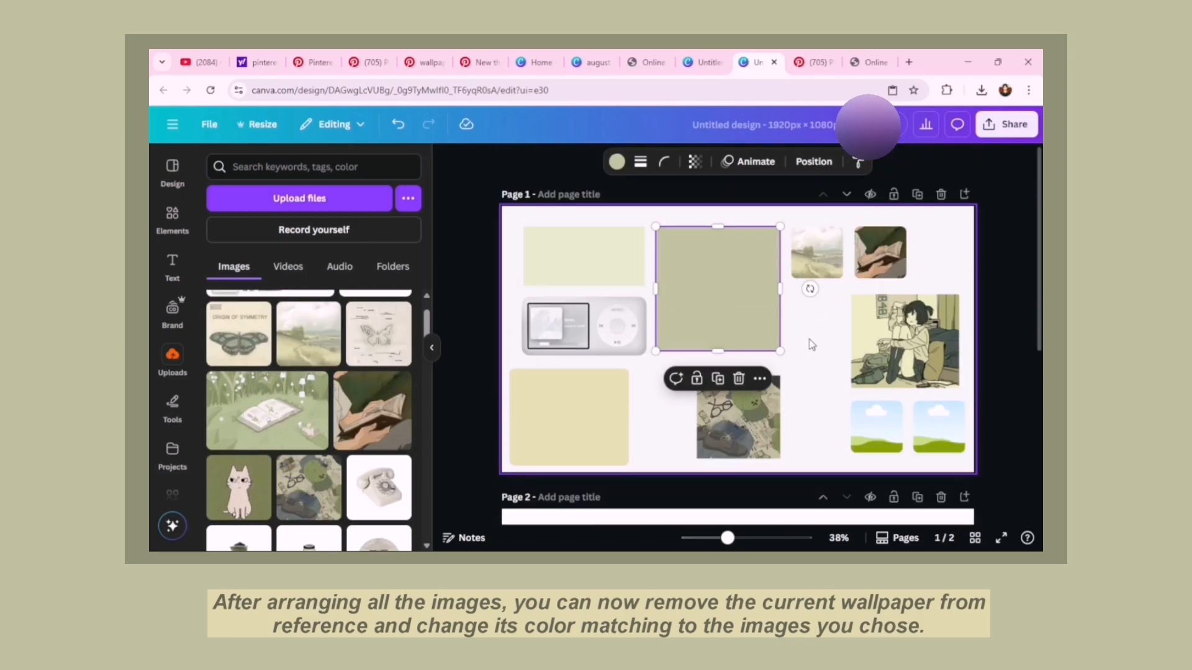
# Step: Fill the two small frames below the reading girl with the uploaded book-on-grass image and butterfly sketch
pyautogui.scroll(-4, 759, 366)
pyautogui.scroll(3, 758, 366)
pyautogui.moveTo(267, 409); pyautogui.dragTo(875, 327)
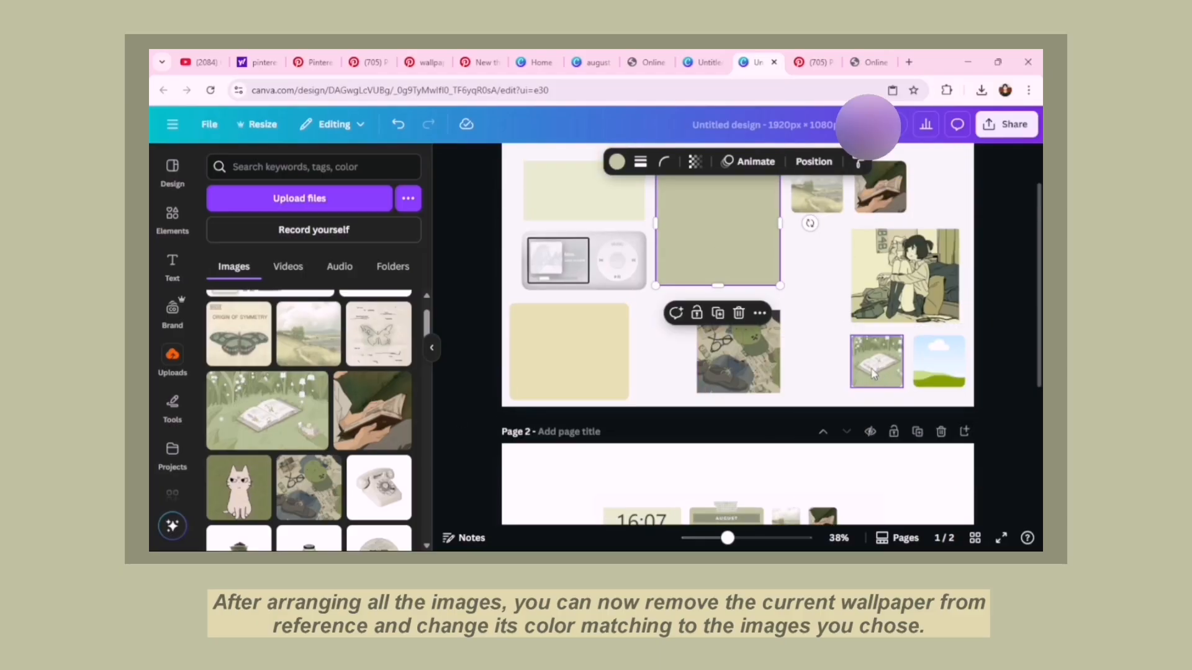
pyautogui.scroll(-2, 566, 397)
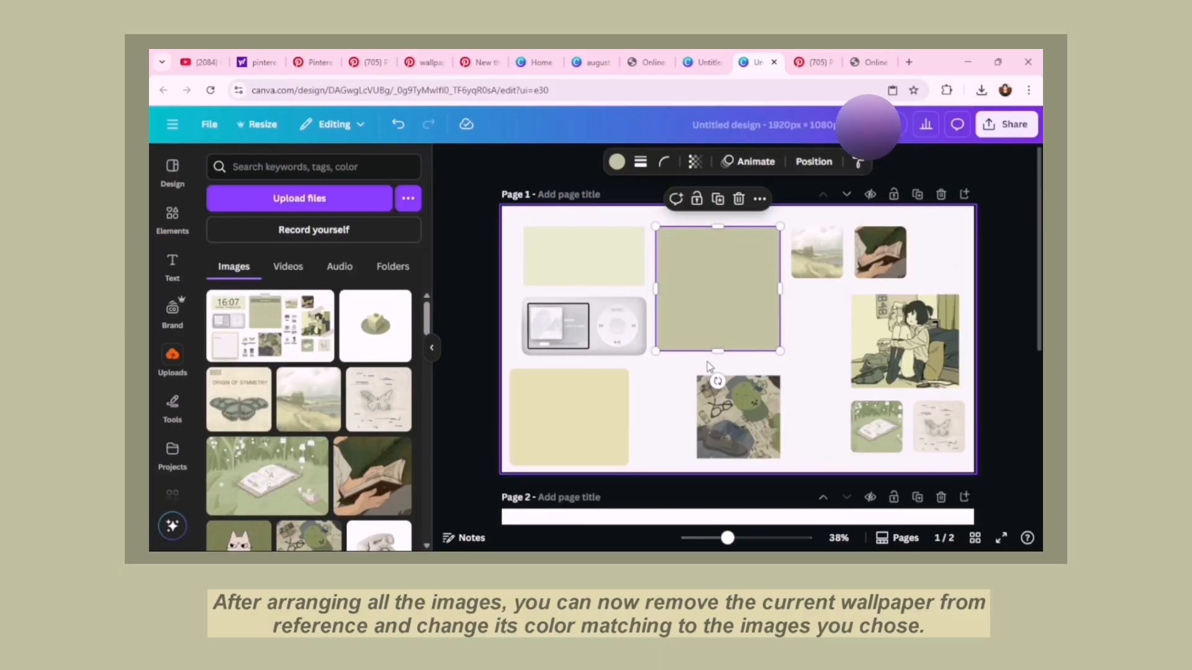
# Step: Search the design templates for "2025 calendar"
pyautogui.click(172, 218)
pyautogui.click(318, 167)
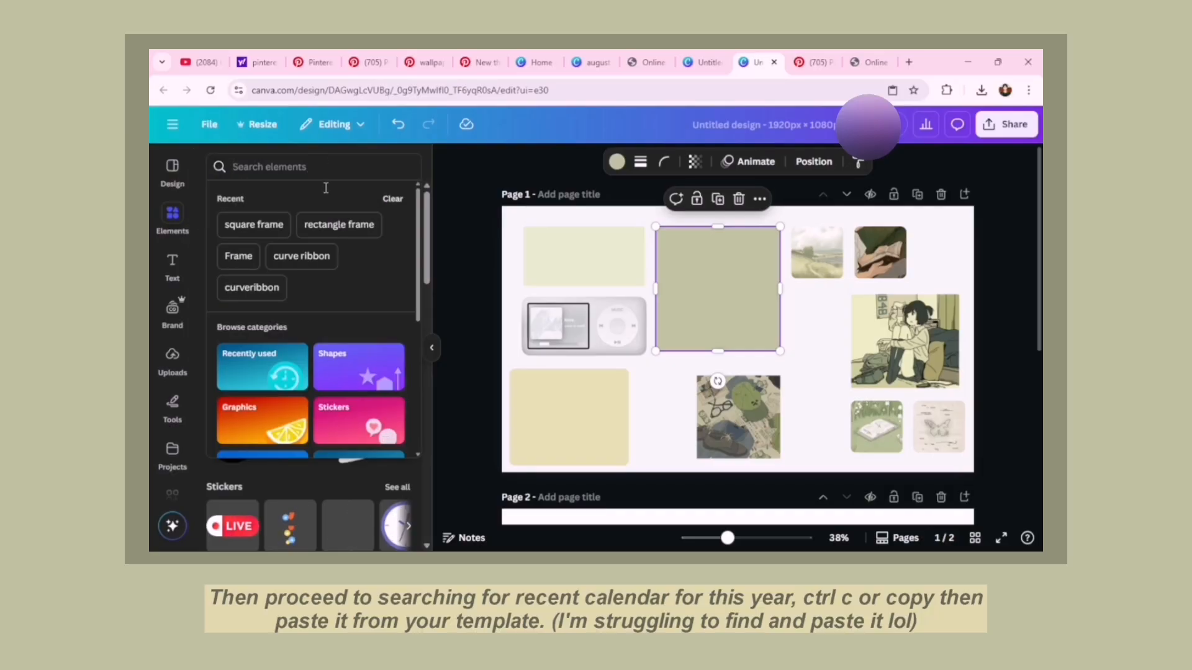
pyautogui.write('2025 calendar')
pyautogui.press('Return')
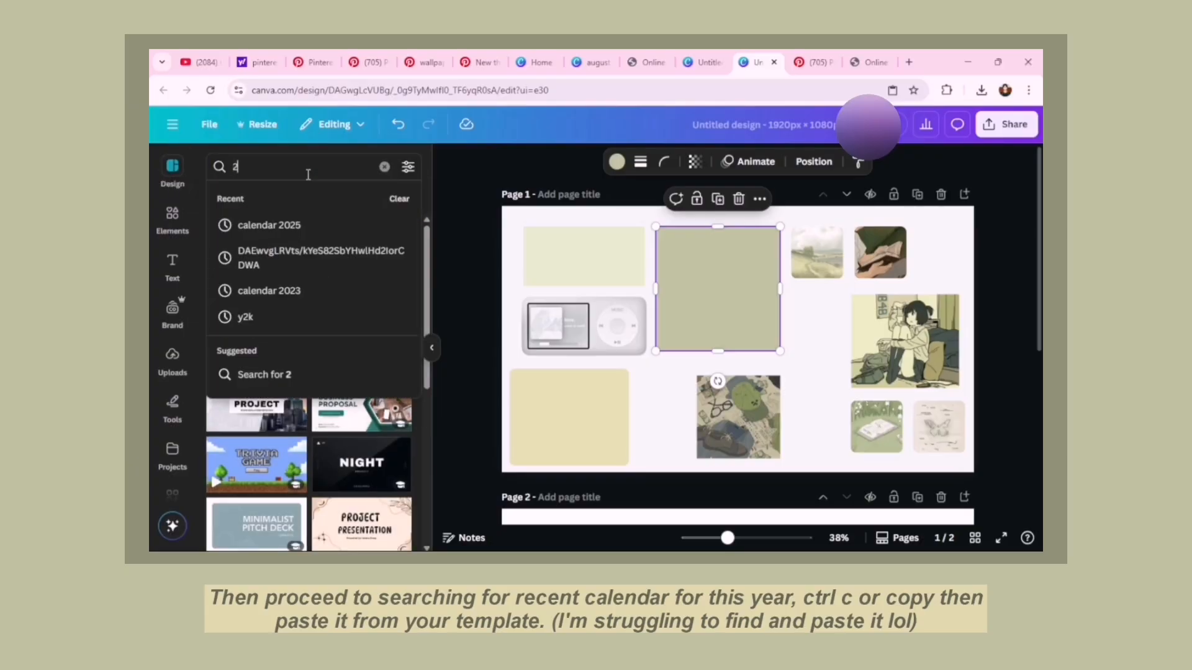
pyautogui.write('025')
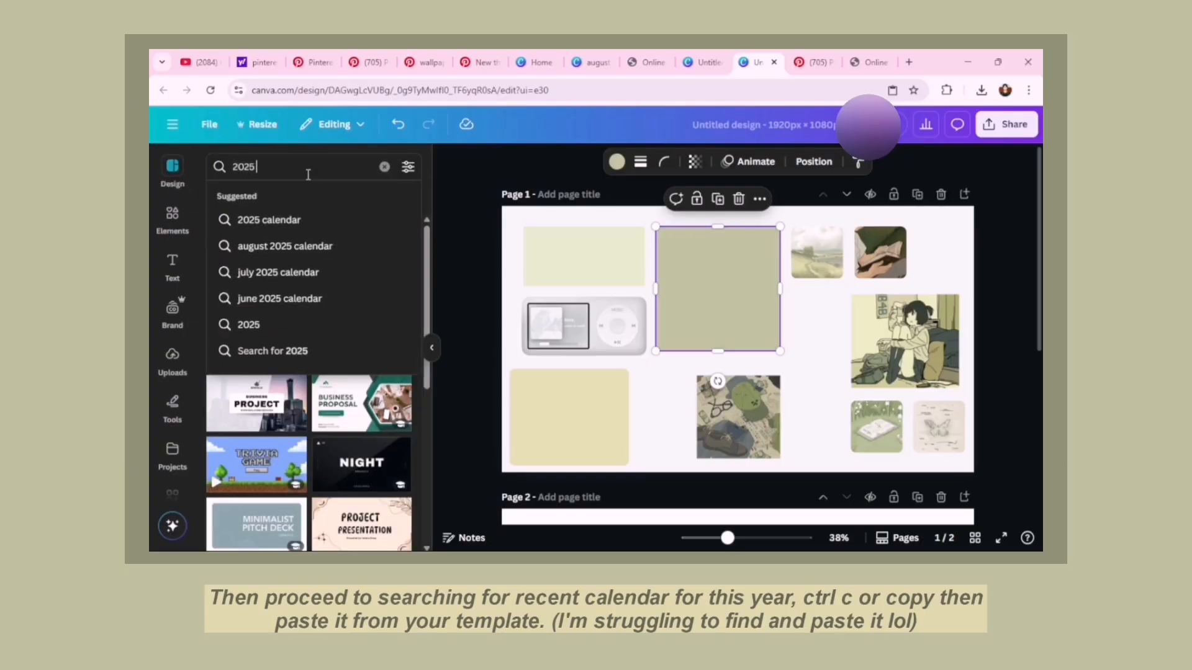
pyautogui.write(' calendar')
pyautogui.press('Return')
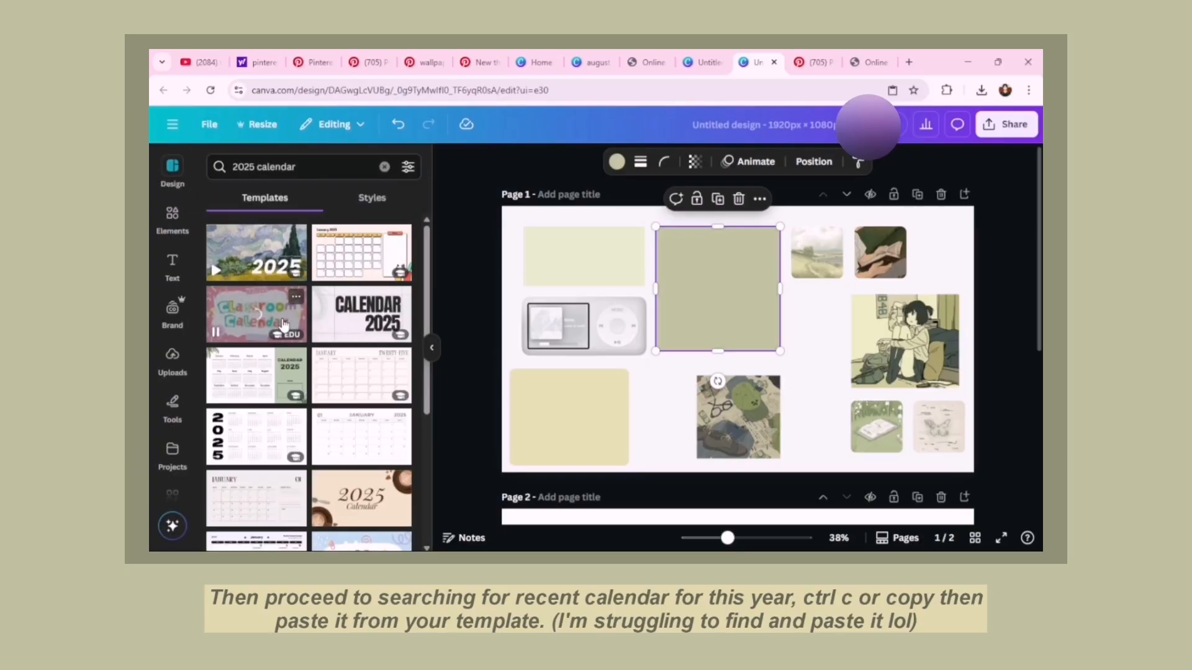
# Step: Browse the 2025 calendar template results for a suitable monthly layout
pyautogui.scroll(-3, 292, 316)
pyautogui.scroll(-10, 292, 317)
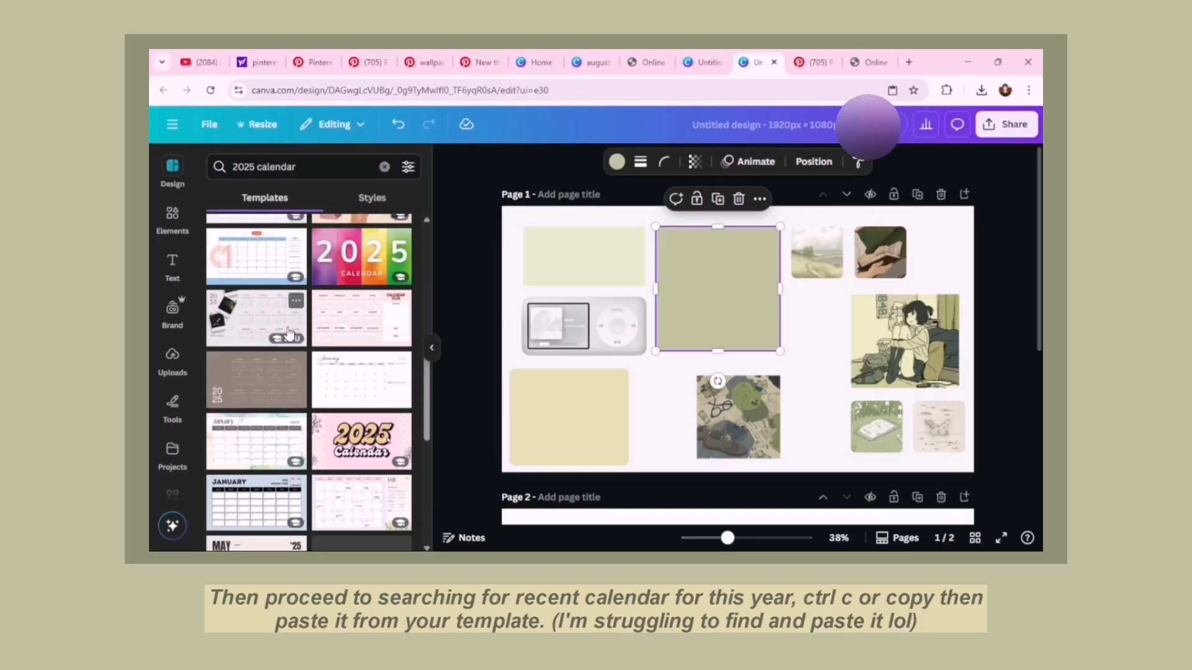
pyautogui.scroll(-5, 290, 334)
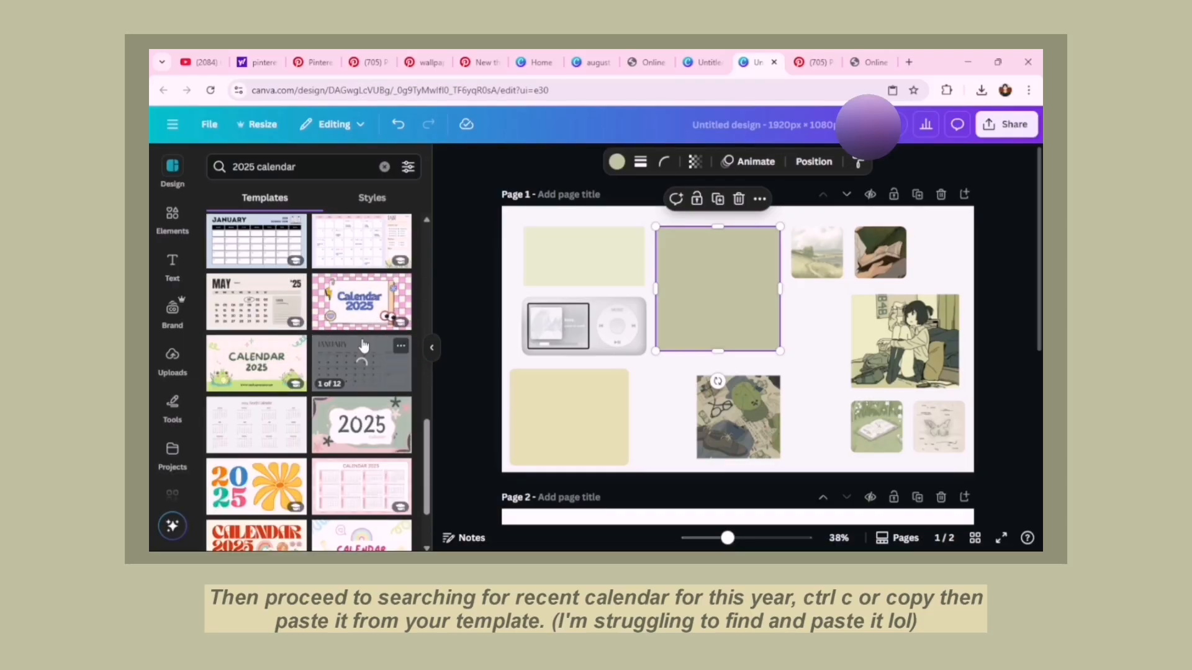
pyautogui.scroll(-8, 350, 351)
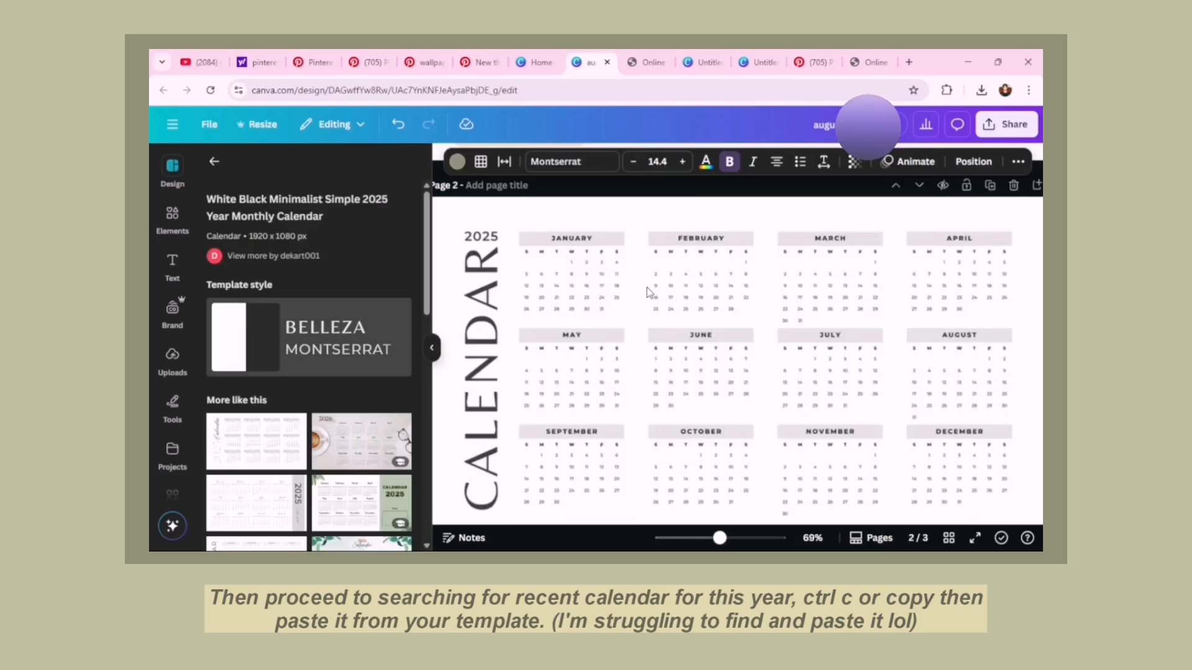
# Step: Try to copy the August table from the full-year calendar on page 2 of the august design into the wallpaper
pyautogui.click(642, 298)
pyautogui.scroll(-3, 672, 277)
pyautogui.scroll(3, 702, 308)
pyautogui.scroll(-1, 703, 310)
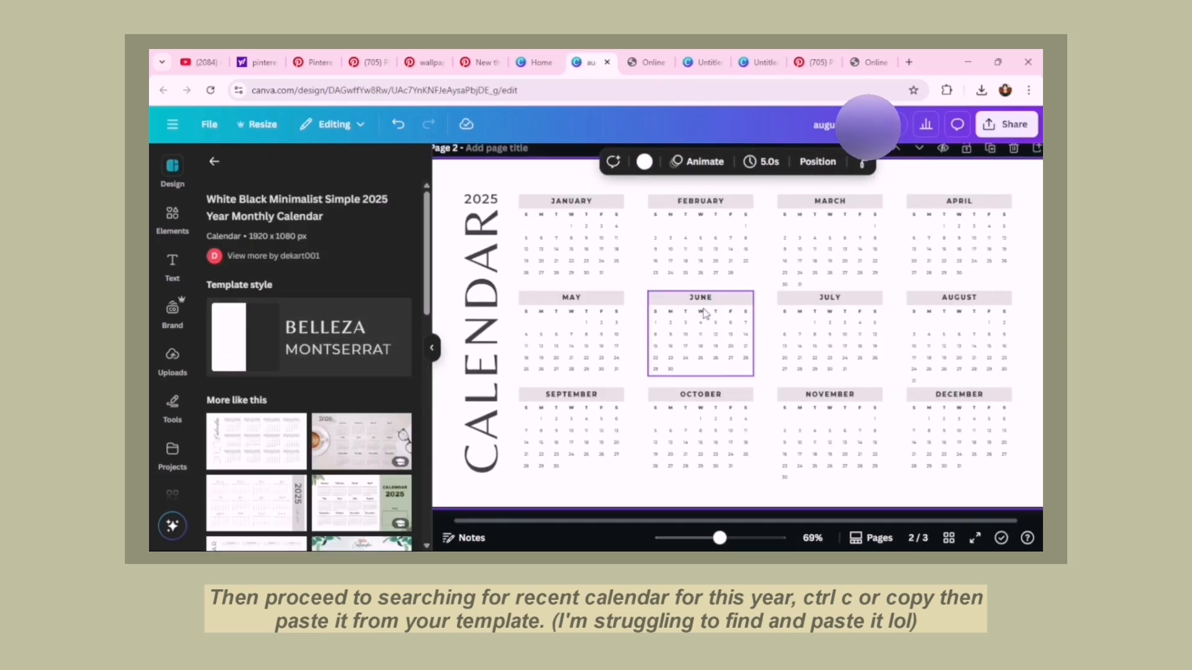
pyautogui.moveTo(1018, 388); pyautogui.dragTo(918, 295)
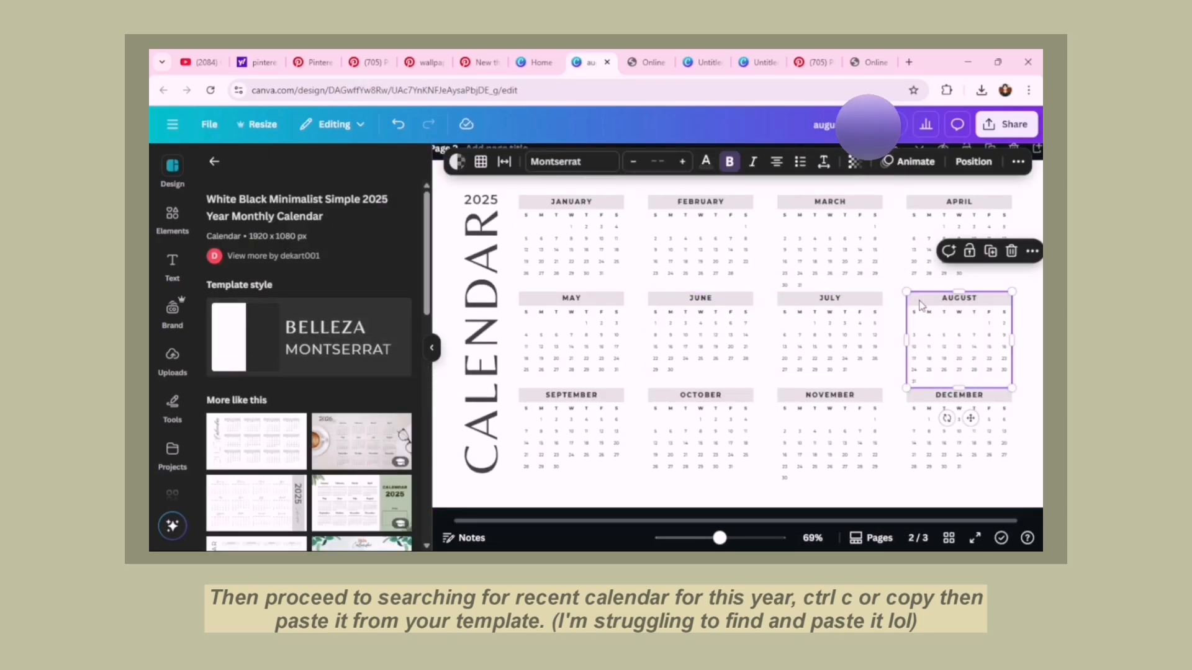
pyautogui.rightClick(918, 304)
pyautogui.click(759, 129)
pyautogui.click(756, 62)
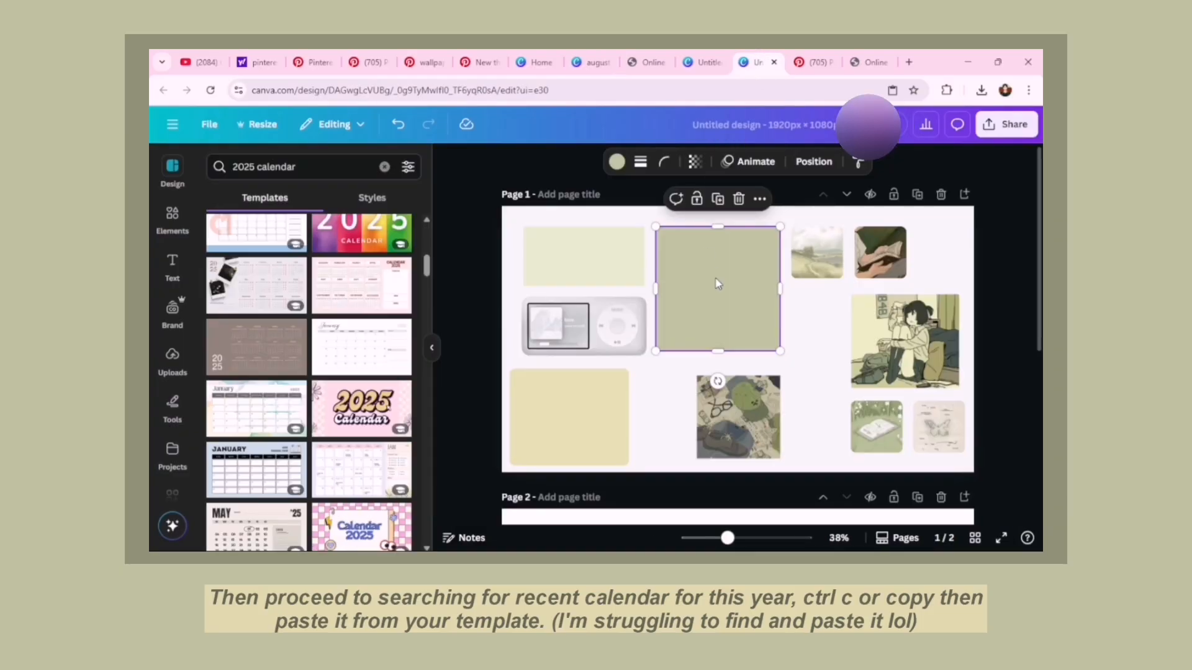
pyautogui.click(795, 325)
pyautogui.hotkey('ctrl', 'v')
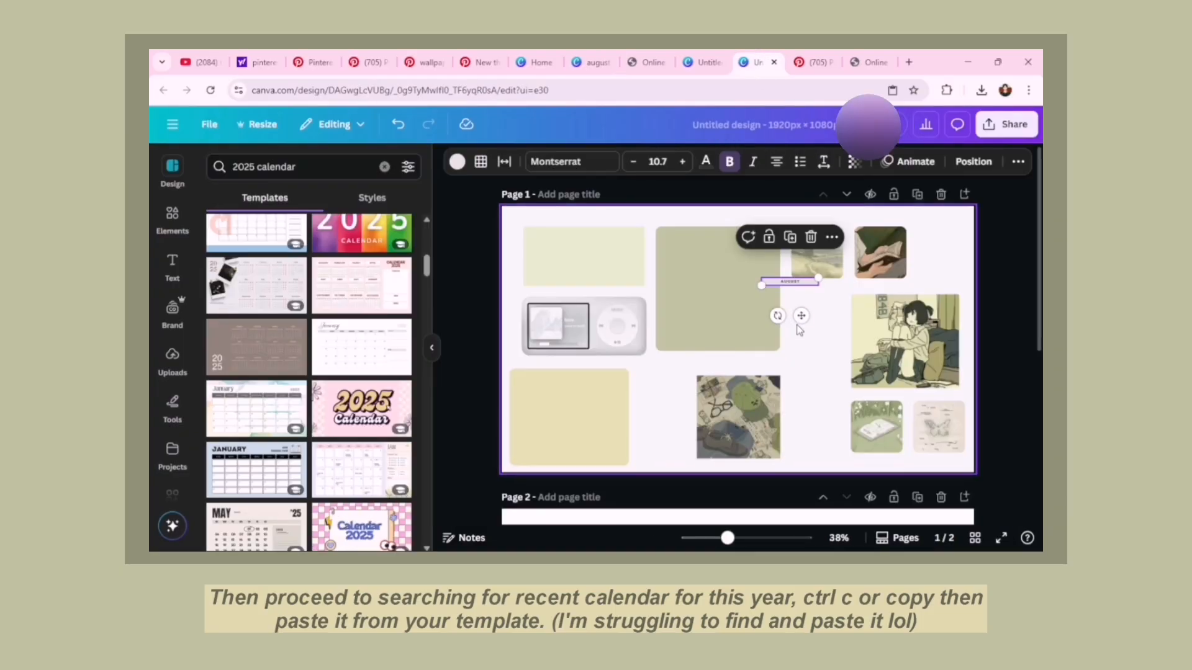
pyautogui.click(787, 280)
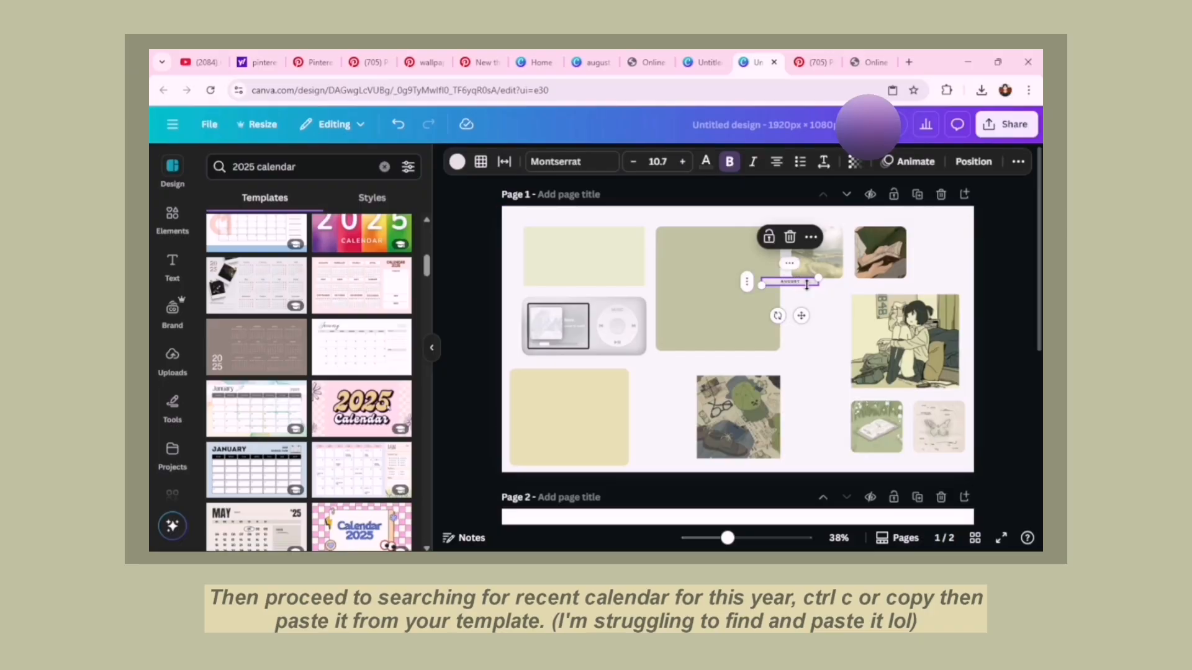
pyautogui.click(817, 352)
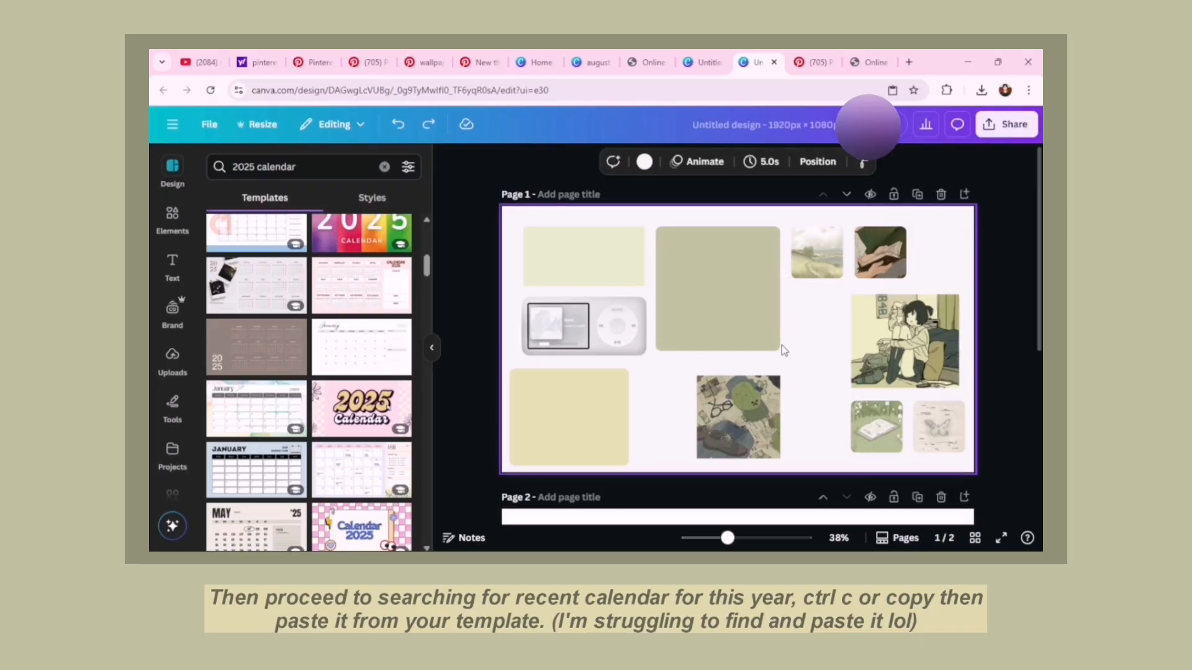
# Step: Try again to transfer the August table from the august design's full-year calendar into the wallpaper
pyautogui.click(710, 61)
pyautogui.click(647, 60)
pyautogui.click(593, 62)
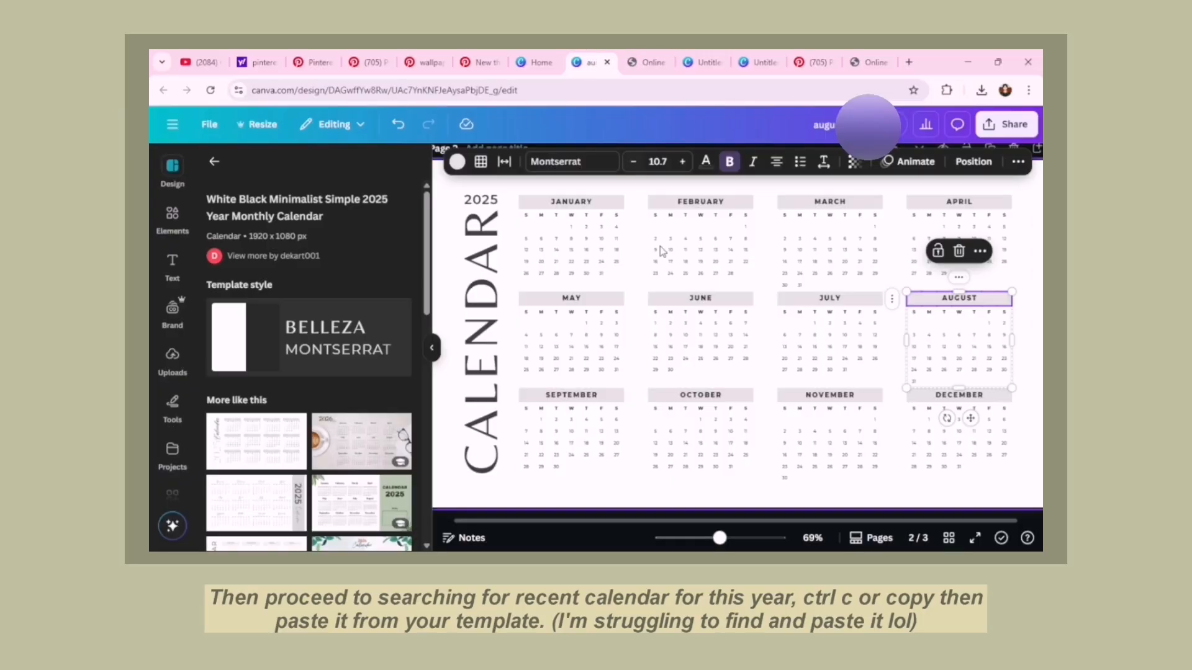
pyautogui.rightClick(927, 305)
pyautogui.click(778, 128)
pyautogui.click(760, 62)
pyautogui.hotkey('ctrl', 'v')
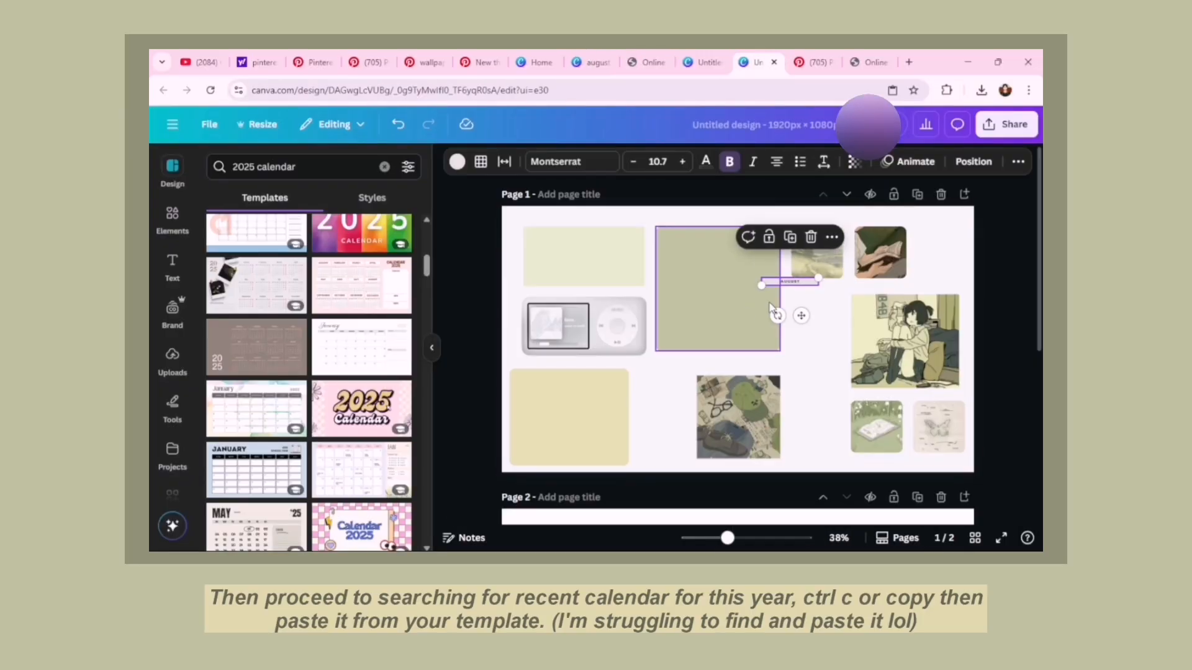
# Step: Try to adjust the pasted August header over the green square and undo its placement
pyautogui.click(805, 281)
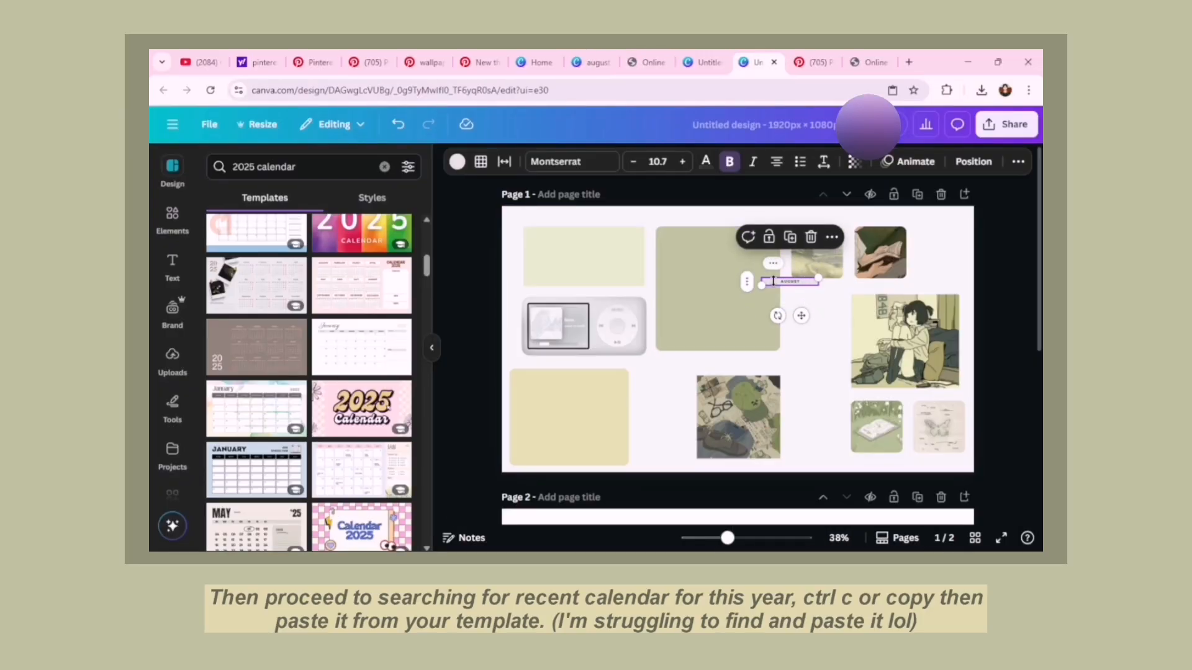
pyautogui.moveTo(818, 277); pyautogui.dragTo(729, 260)
pyautogui.hotkey('ctrl', 'z')
pyautogui.click(735, 277)
pyautogui.hotkey('ctrl', 'z')
pyautogui.hotkey('ctrl', 'z')
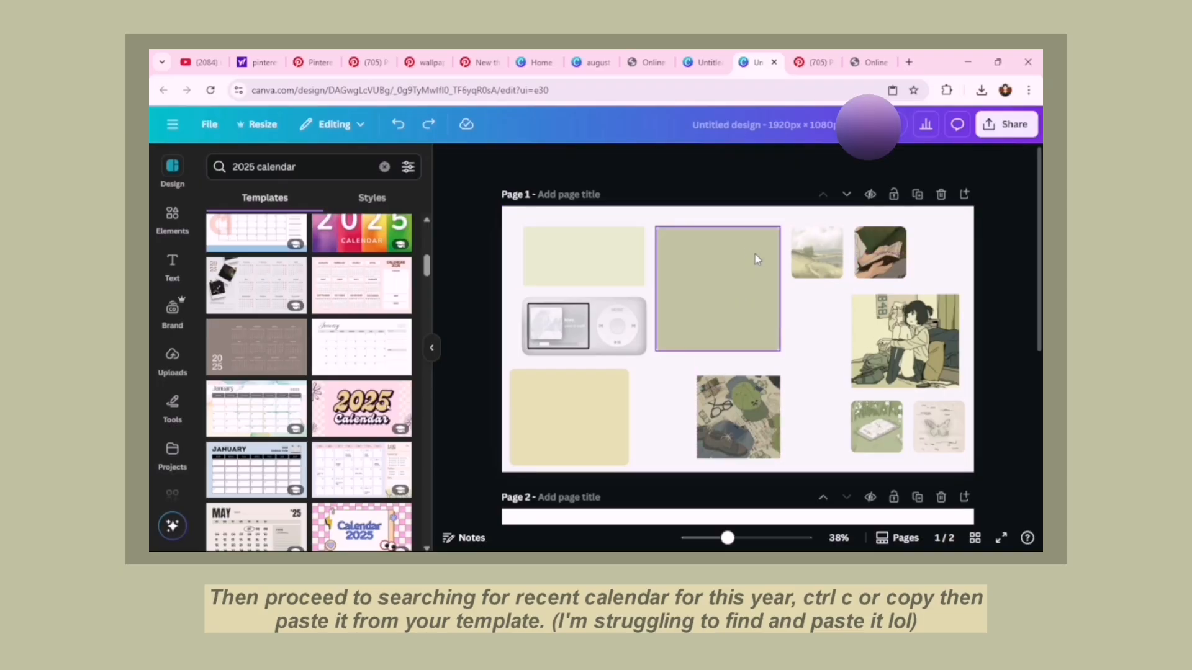
# Step: Copy the August table, including its date cells, from the full-year calendar and paste it into the wallpaper
pyautogui.click(605, 62)
pyautogui.click(1013, 346)
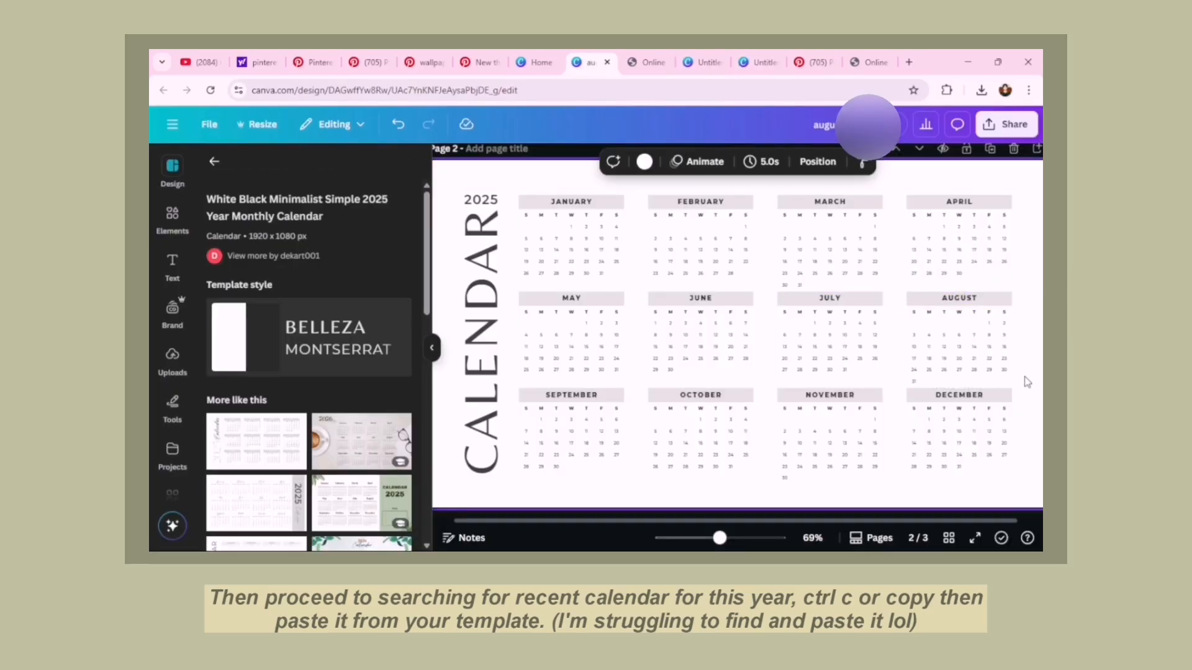
pyautogui.click(930, 327)
pyautogui.rightClick(931, 328)
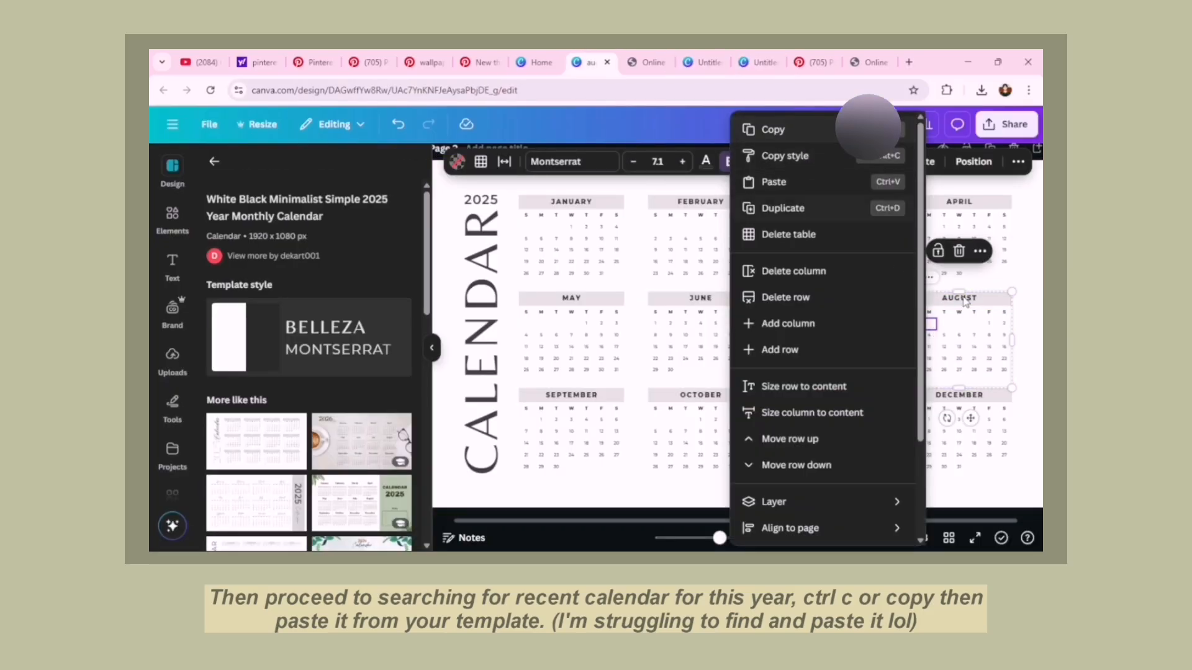
pyautogui.click(784, 131)
pyautogui.click(959, 349)
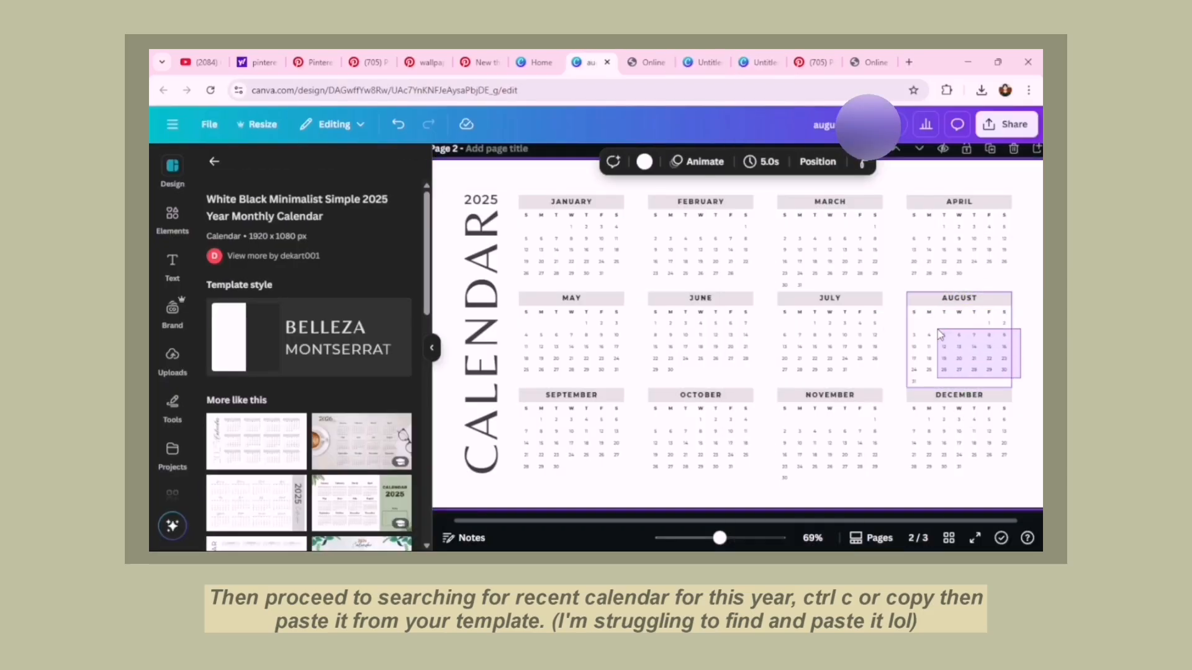
pyautogui.click(757, 62)
pyautogui.hotkey('ctrl', 'v')
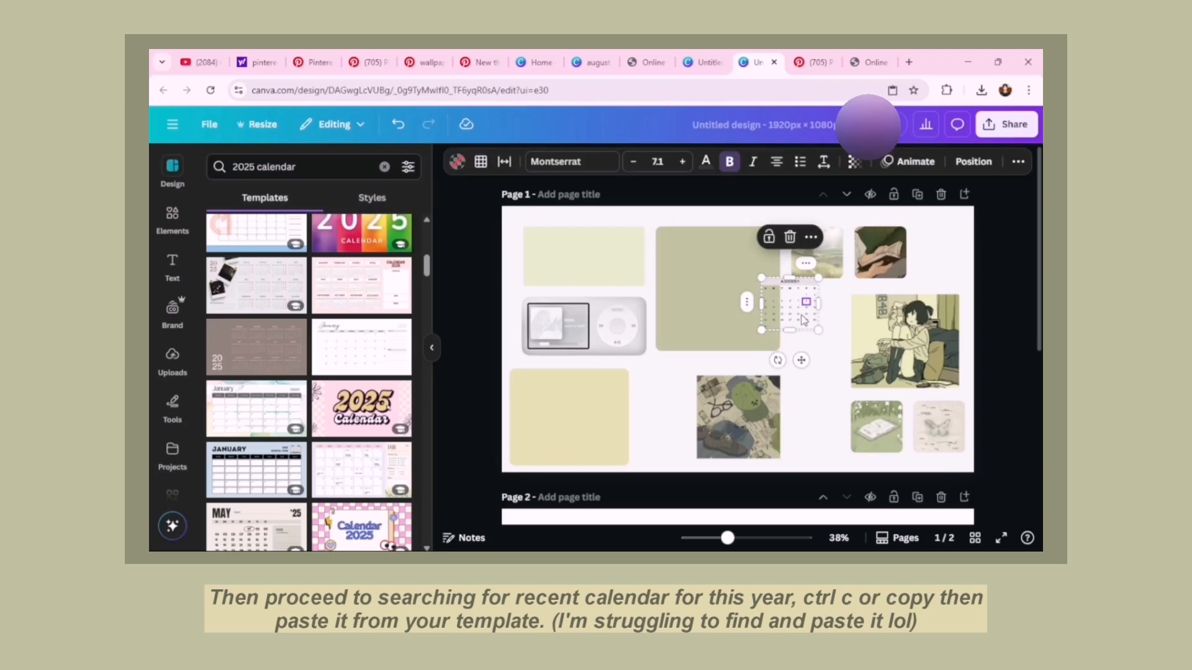
# Step: Move the pasted August calendar onto the green square and enlarge it to nearly fill the square
pyautogui.moveTo(799, 329); pyautogui.dragTo(776, 348)
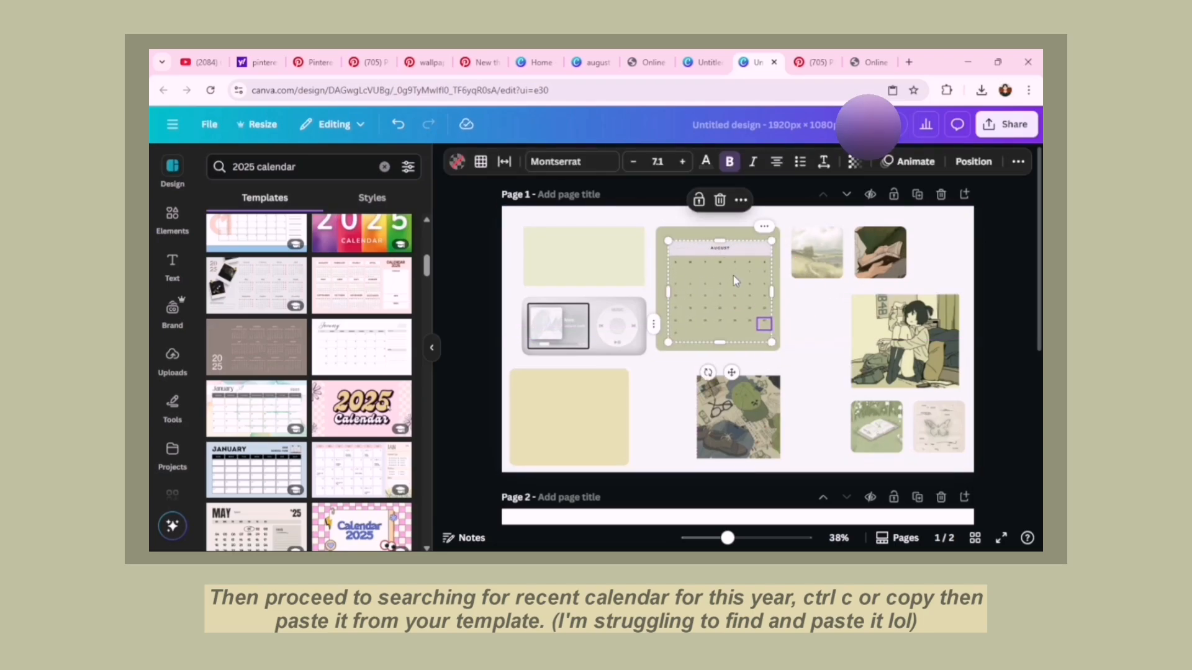
pyautogui.moveTo(727, 537); pyautogui.dragTo(742, 538)
pyautogui.scroll(2, 775, 302)
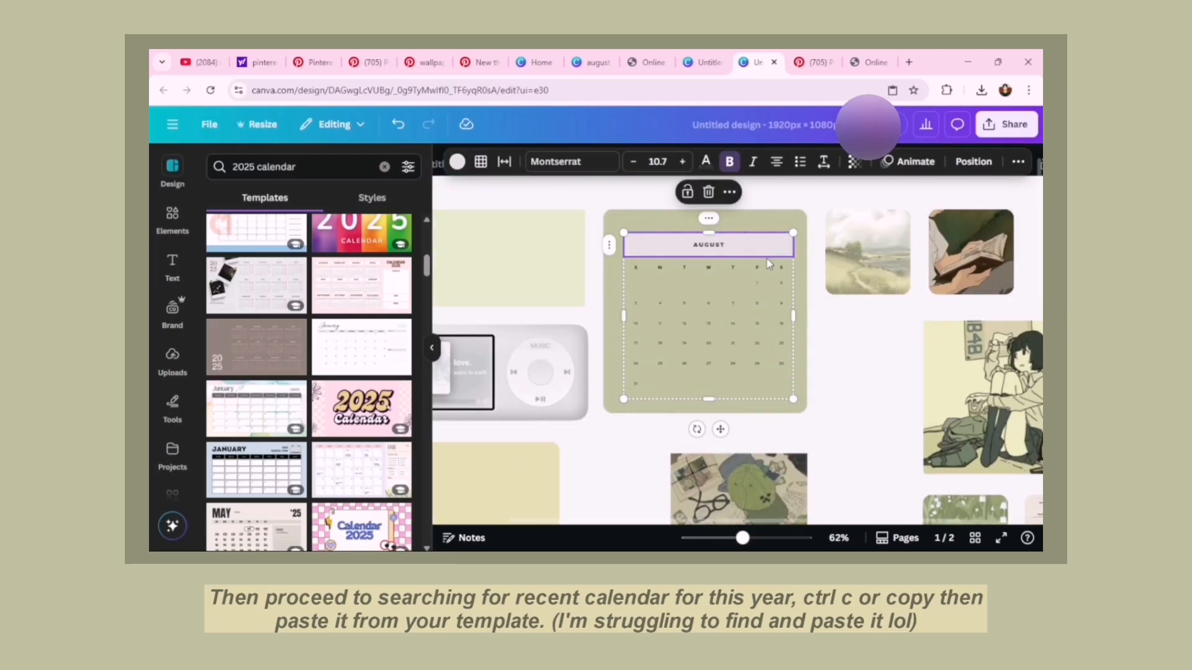
pyautogui.moveTo(774, 389)
pyautogui.mouseDown()
pyautogui.moveTo(762, 376)
pyautogui.moveTo(786, 393)
pyautogui.mouseUp()
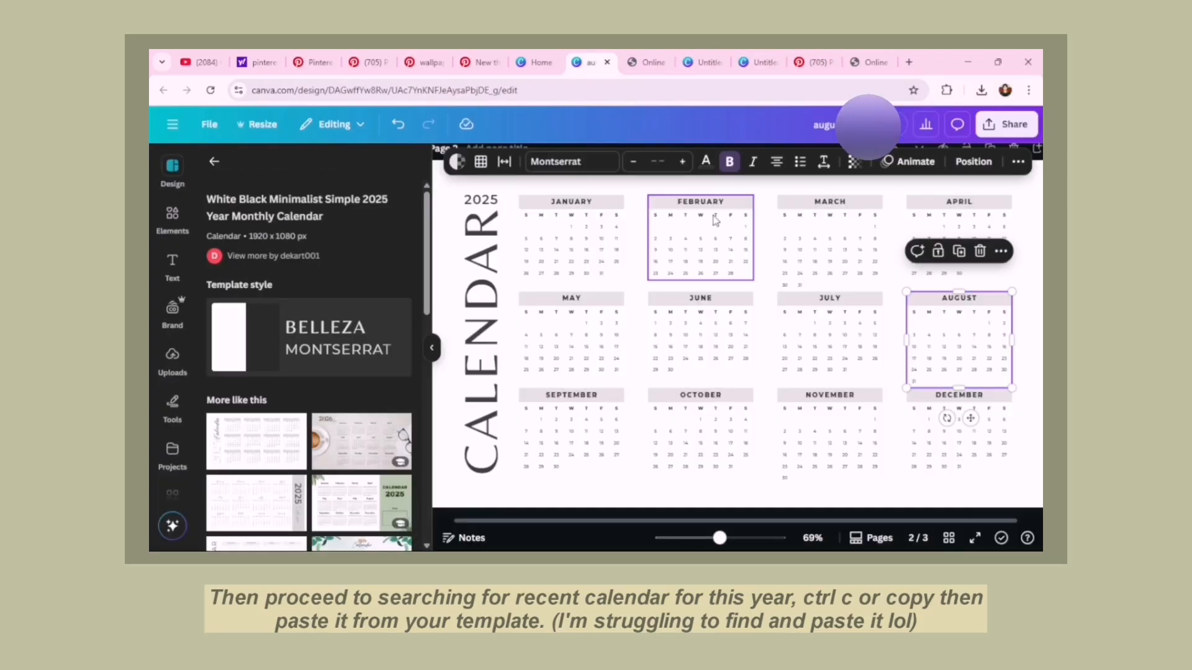
# Step: Check the text size of the finished August calendar in the august design and set the wallpaper calendar's font size to 9.1
pyautogui.scroll(10, 737, 348)
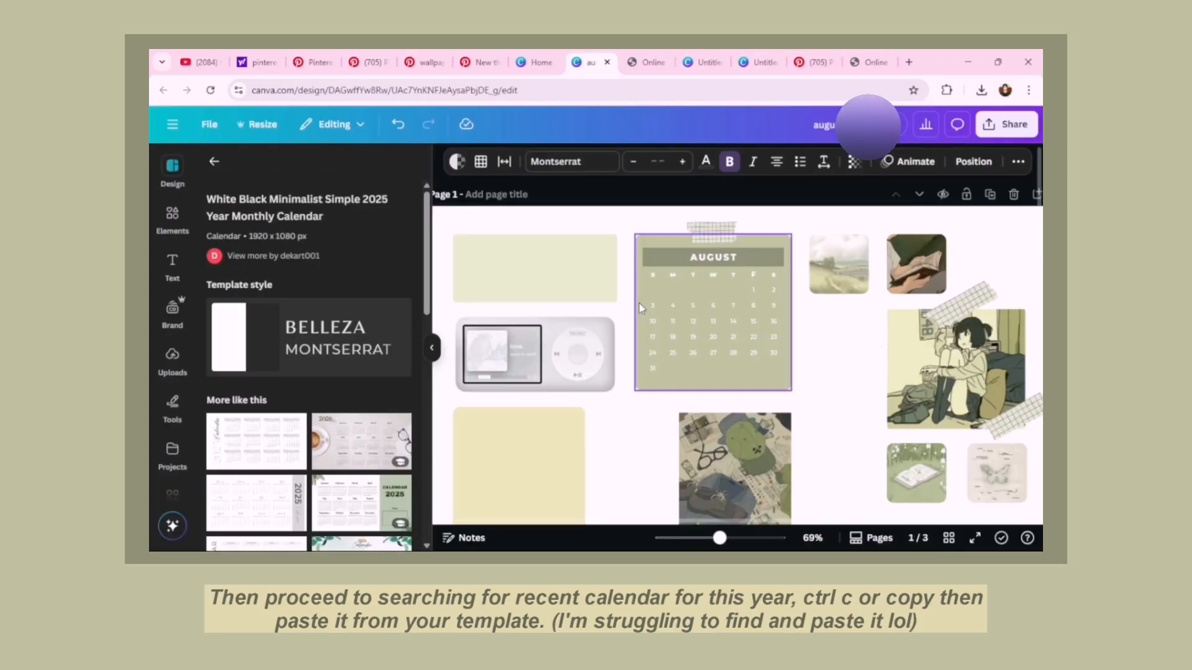
pyautogui.click(708, 291)
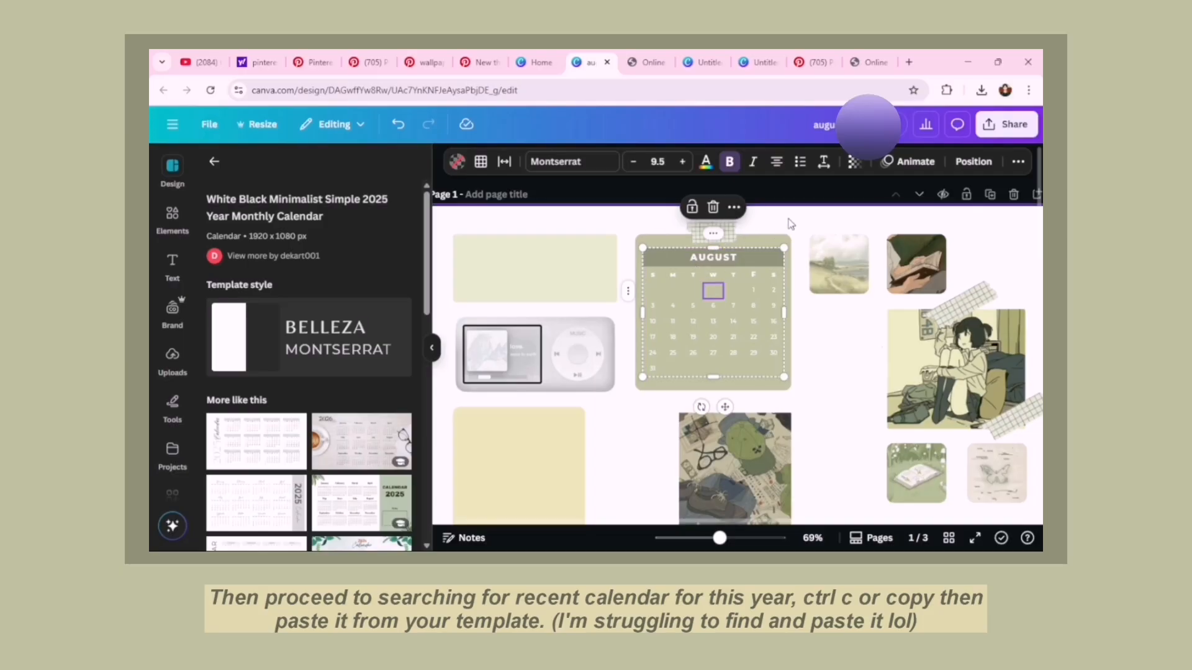
pyautogui.click(868, 62)
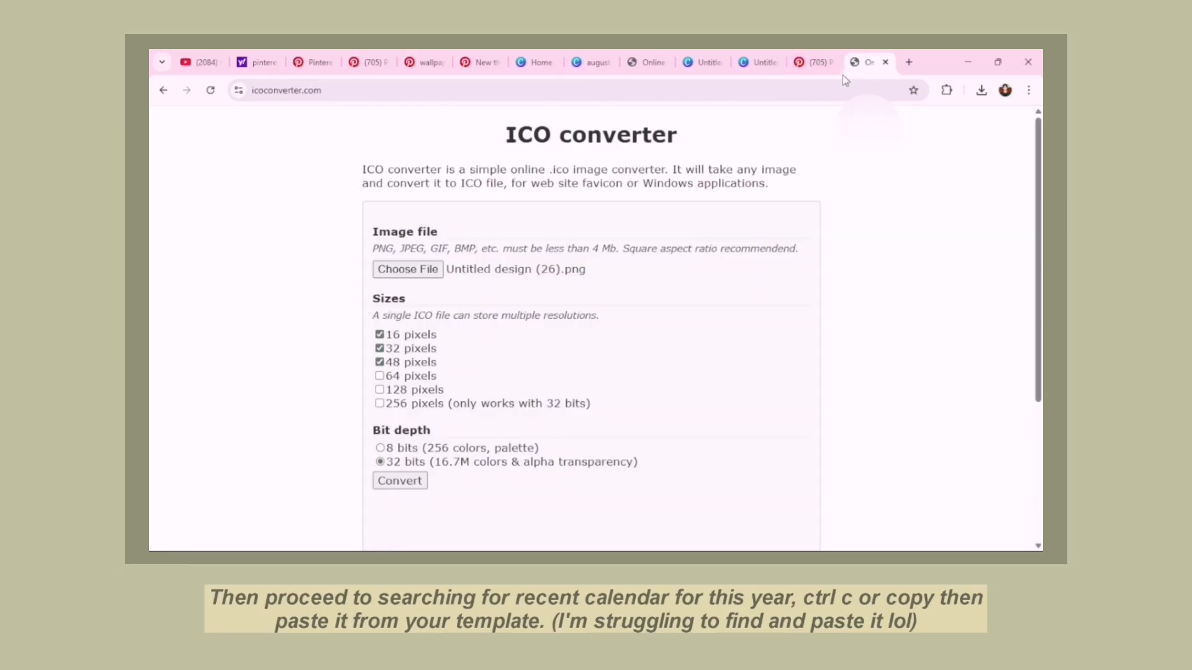
pyautogui.click(748, 62)
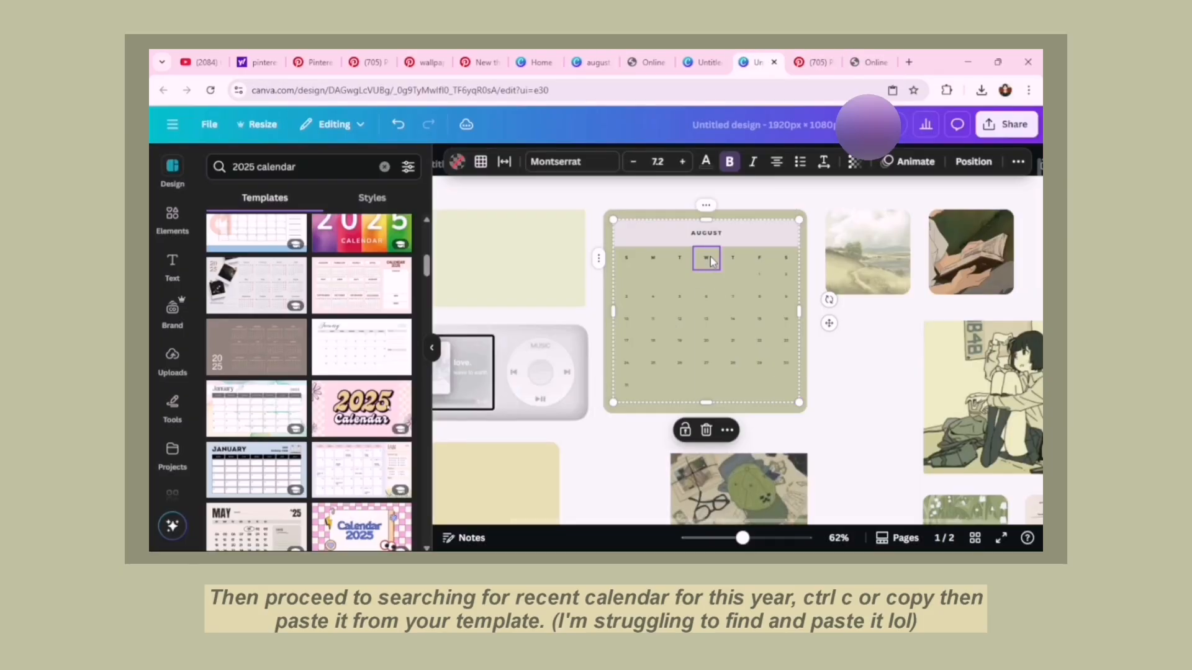
pyautogui.click(658, 161)
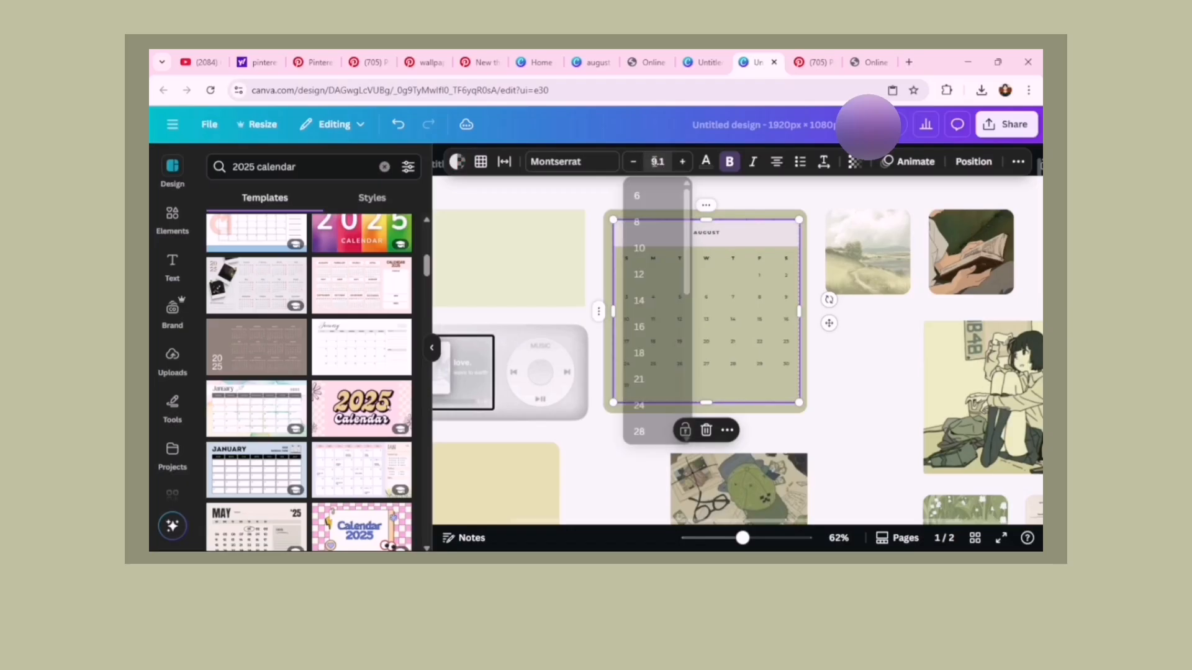
pyautogui.click(812, 370)
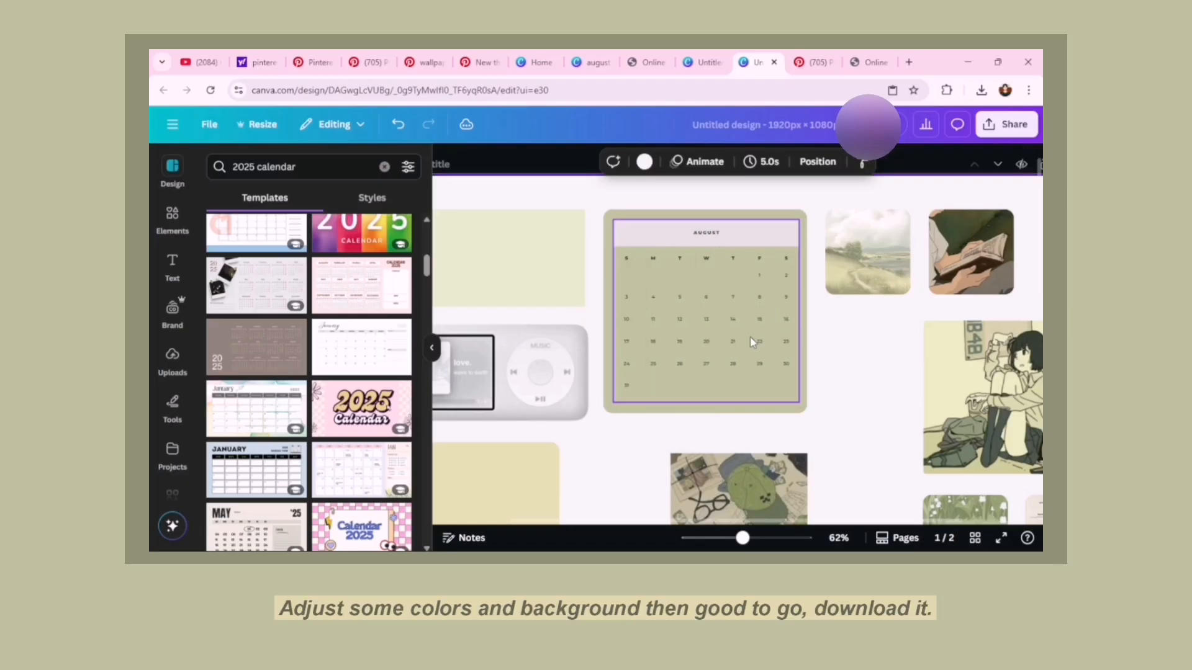
# Step: Undo the pasted August calendar and its size changes in the wallpaper
pyautogui.hotkey('ctrl', 'z')
pyautogui.hotkey('ctrl', 'z')
pyautogui.hotkey('ctrl', 'z')
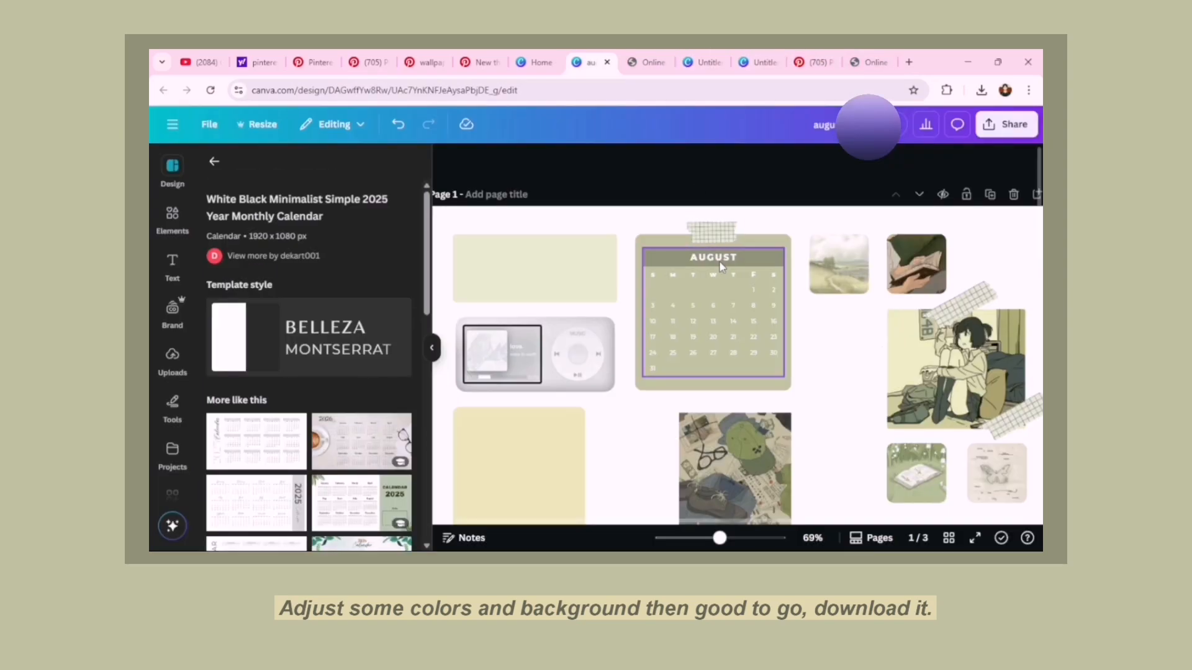
# Step: Paste the green August header of the finished calendar on page 1 of the august design into the wallpaper
pyautogui.click(720, 266)
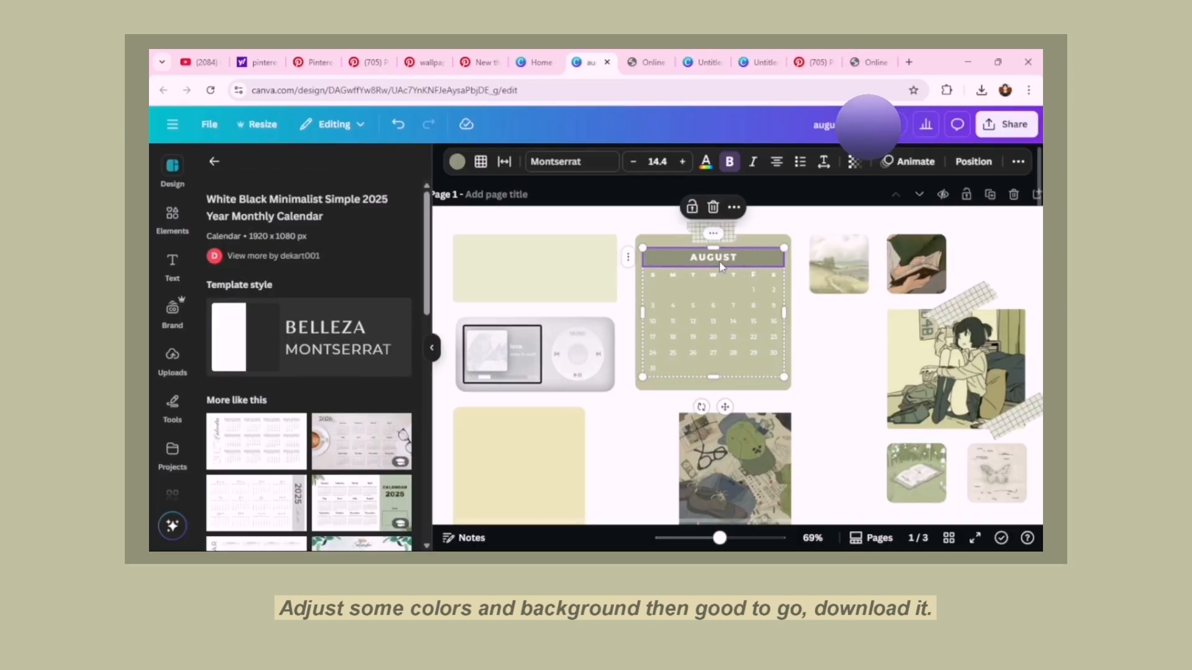
pyautogui.click(754, 62)
pyautogui.hotkey('ctrl', 'v')
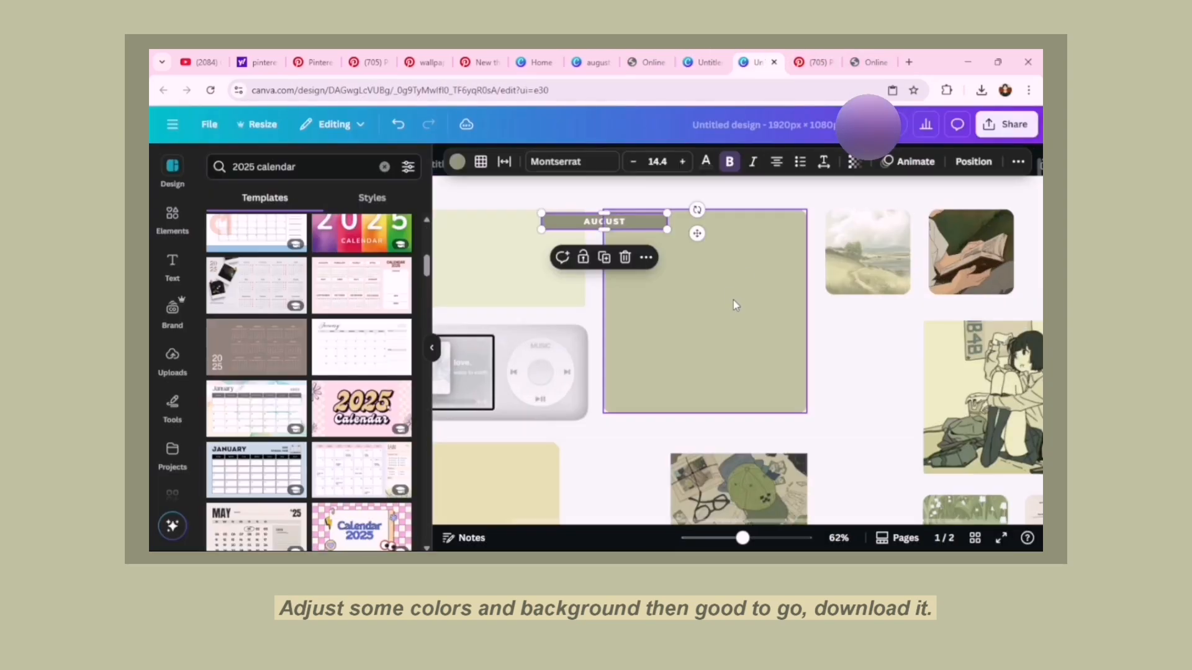
# Step: Select the whole finished August calendar table on page 1 of the august design
pyautogui.click(593, 62)
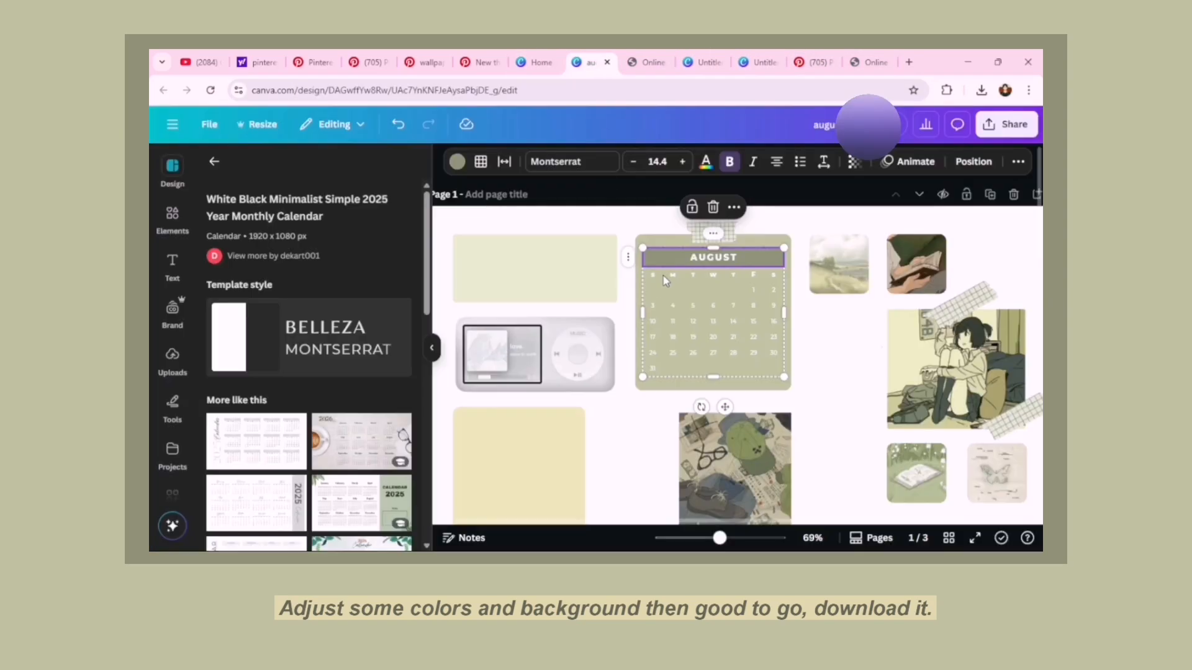
pyautogui.click(794, 346)
pyautogui.click(789, 368)
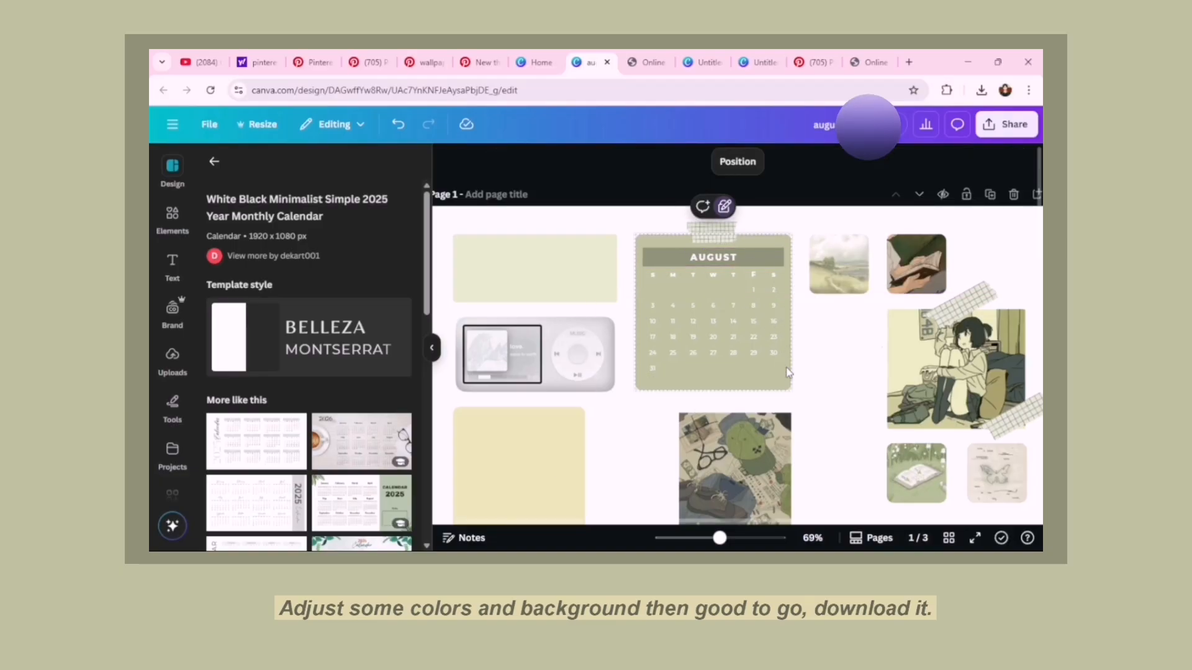
pyautogui.moveTo(785, 367); pyautogui.dragTo(686, 289)
pyautogui.click(672, 403)
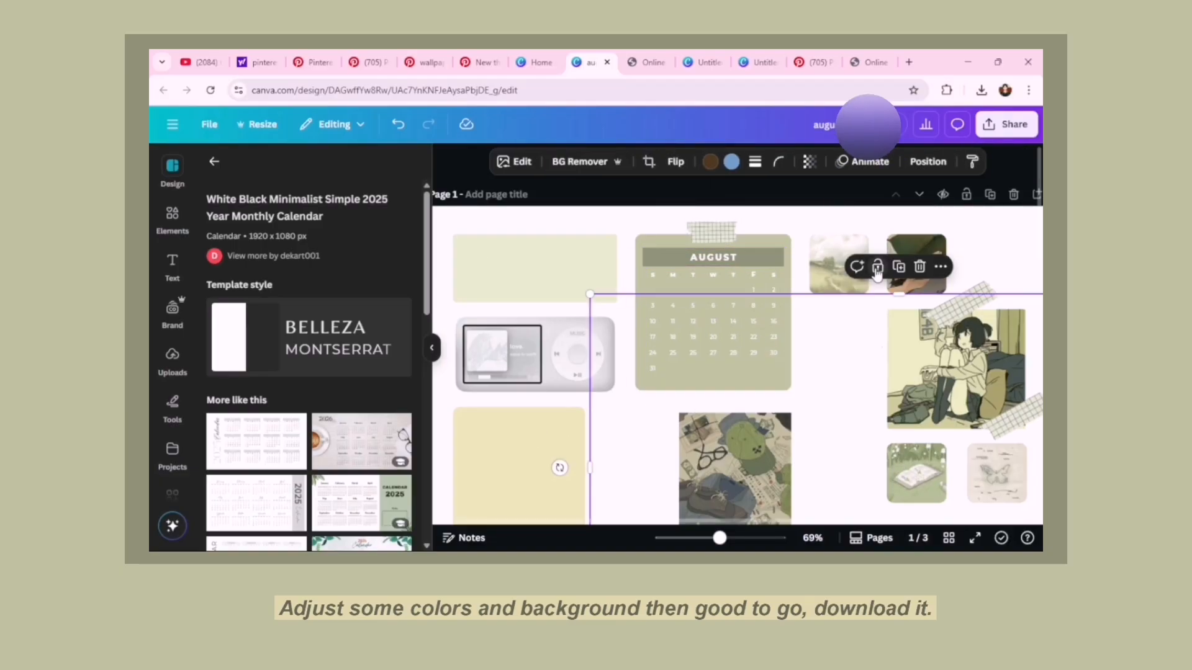
pyautogui.click(661, 275)
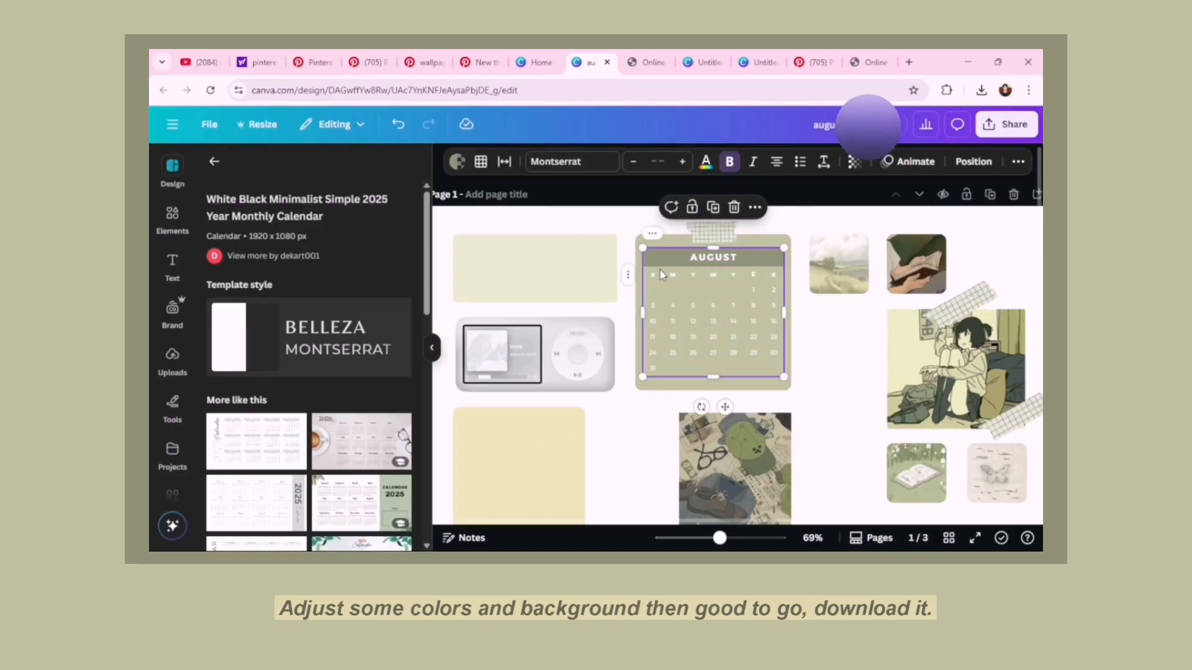
# Step: Copy the August month table from the 2025 yearly calendar on page 2 of the august design
pyautogui.click(701, 61)
pyautogui.click(757, 62)
pyautogui.click(536, 62)
pyautogui.click(587, 58)
pyautogui.scroll(-3, 674, 304)
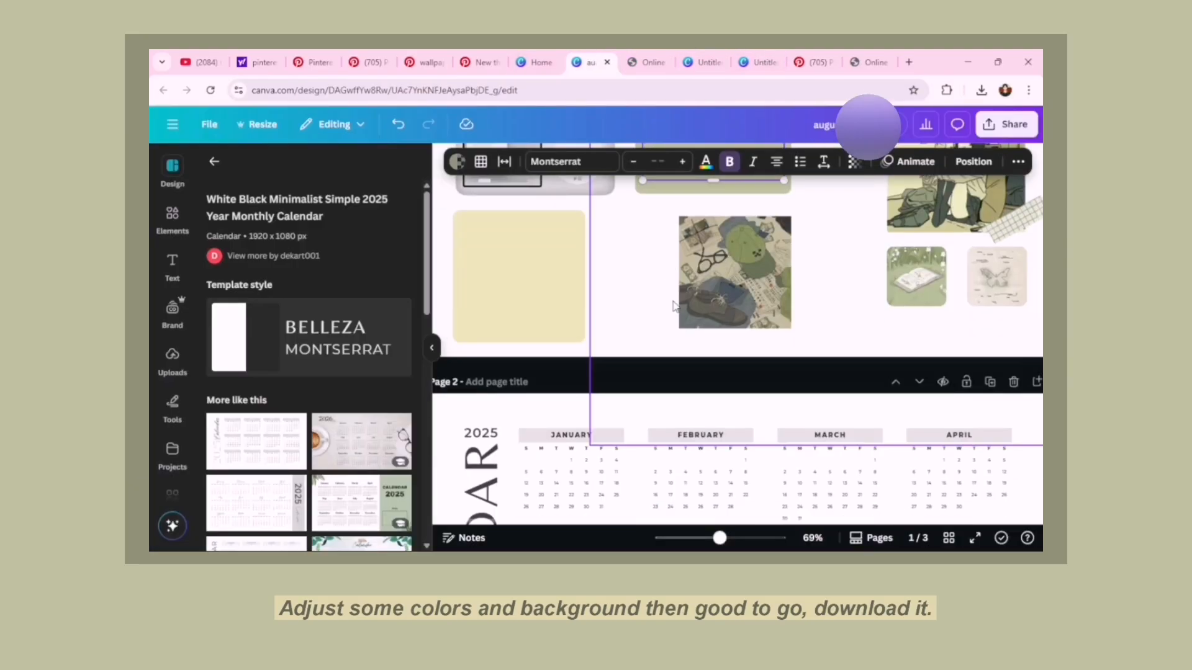
pyautogui.scroll(-5, 674, 303)
pyautogui.click(917, 286)
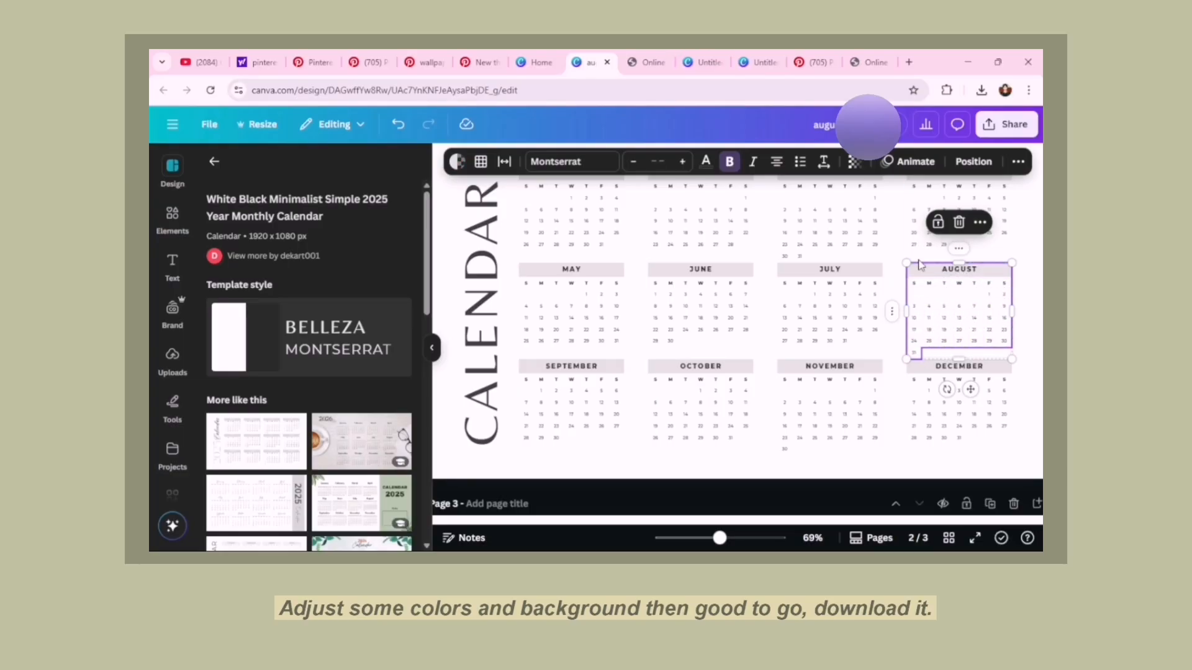
# Step: Paste the August table into the wallpaper and enlarge it to fit inside the green rounded frame
pyautogui.click(757, 62)
pyautogui.hotkey('ctrl', 'v')
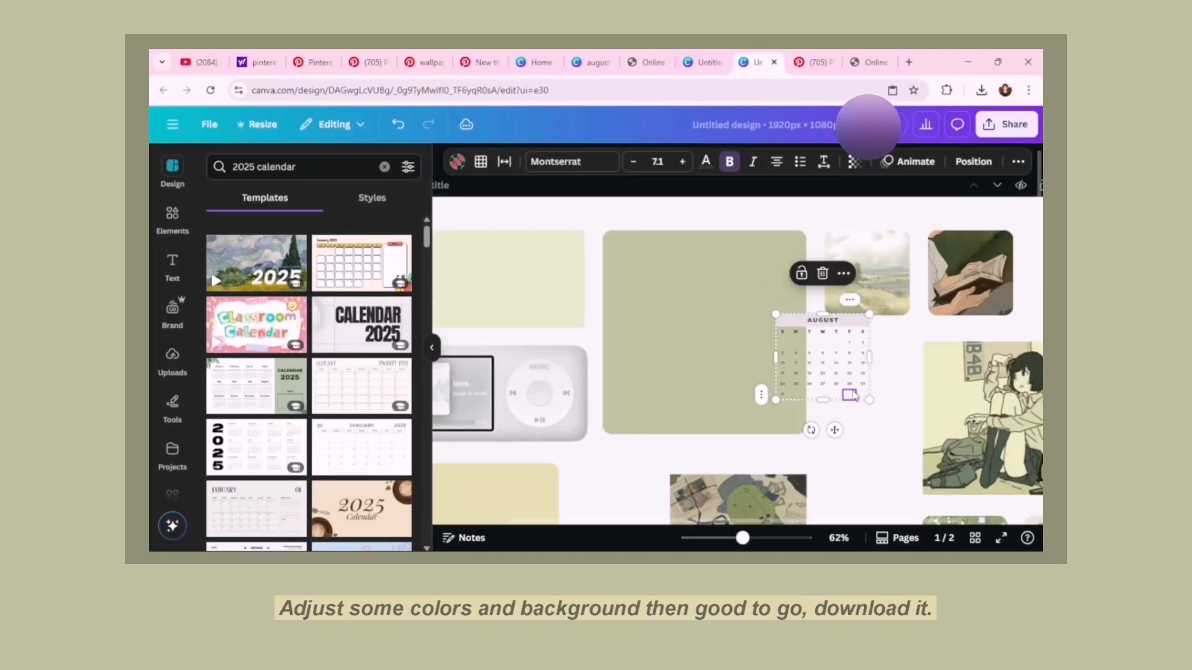
pyautogui.moveTo(819, 376); pyautogui.dragTo(796, 423)
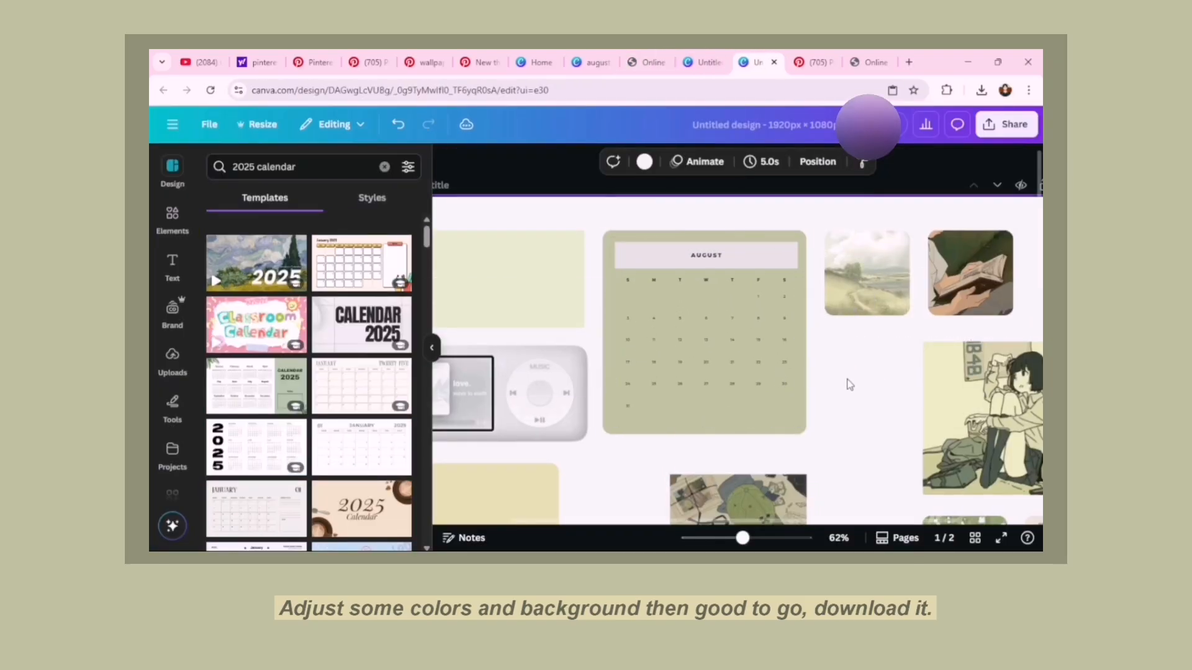
pyautogui.click(700, 256)
pyautogui.click(629, 279)
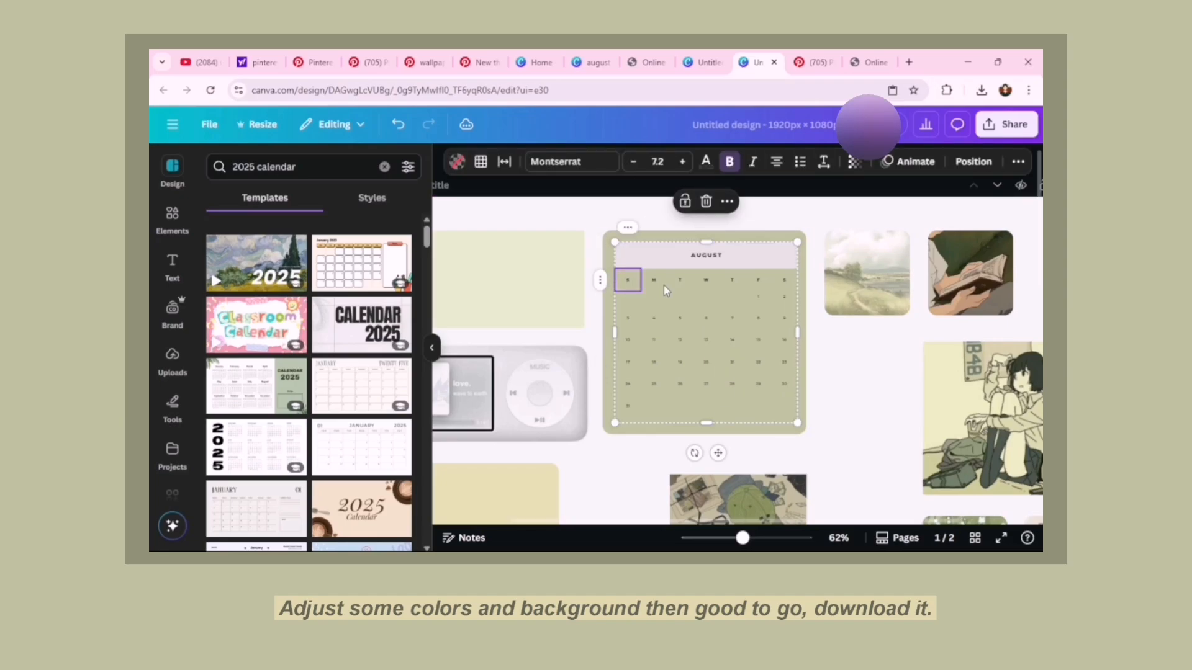
pyautogui.click(844, 388)
pyautogui.click(784, 388)
pyautogui.click(456, 162)
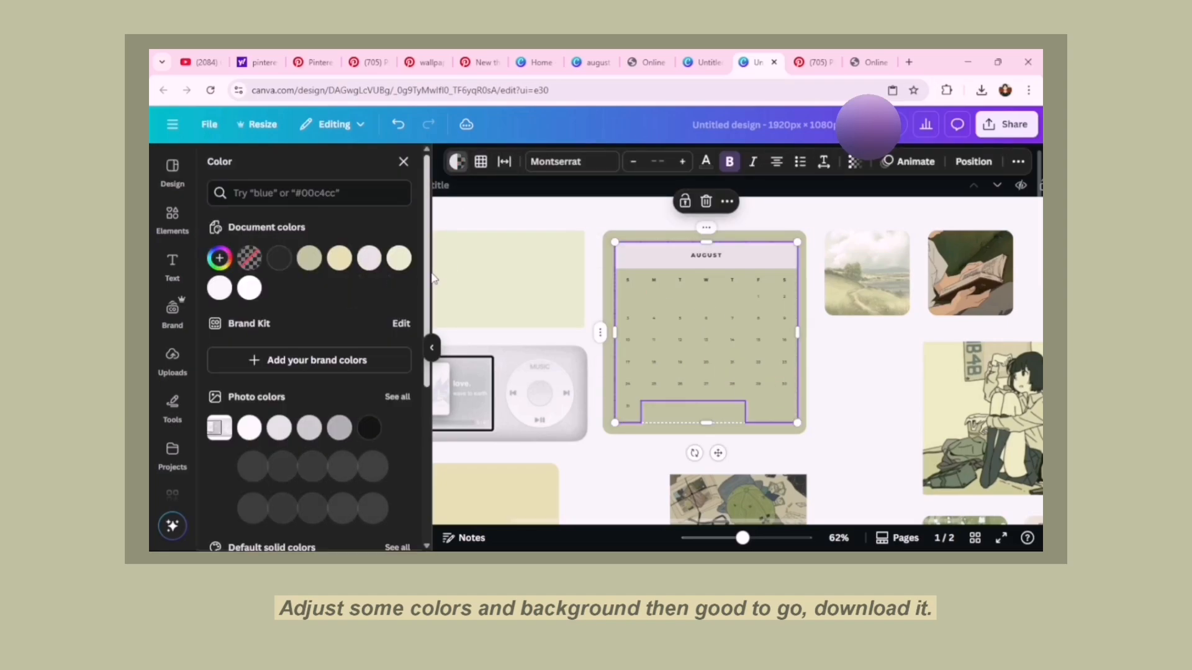
pyautogui.click(594, 301)
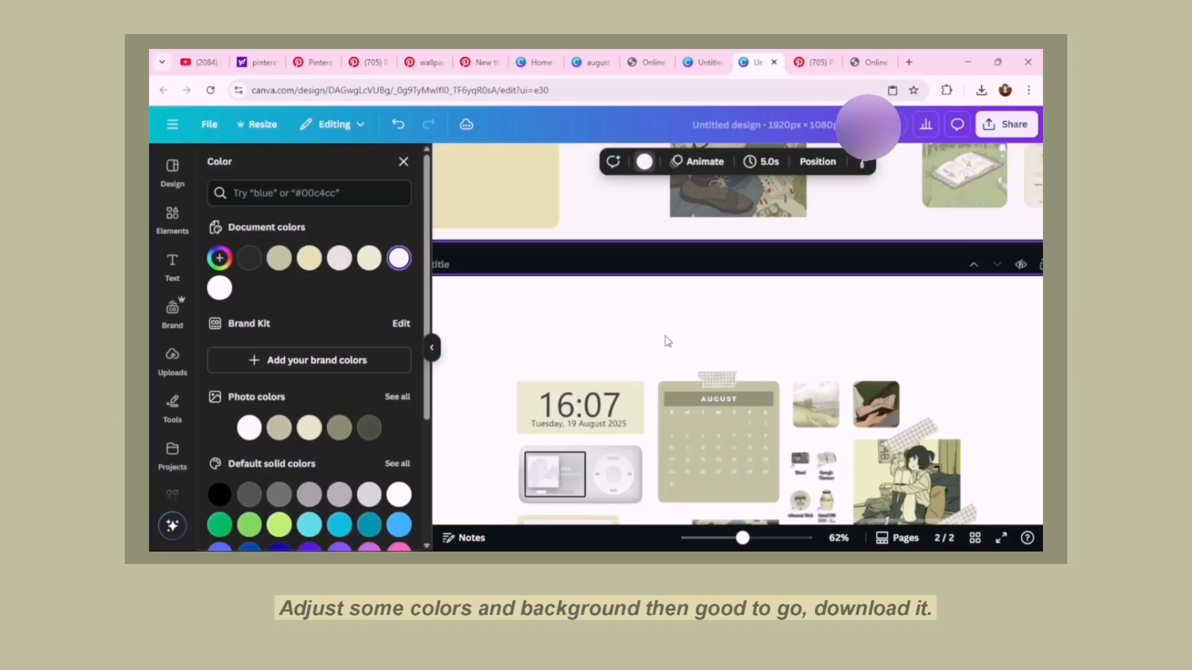
# Step: Fill the wallpaper calendar's August header with the dark sage green of the reference screenshot on page 2
pyautogui.scroll(-2, 659, 347)
pyautogui.scroll(-2, 666, 344)
pyautogui.scroll(3, 669, 333)
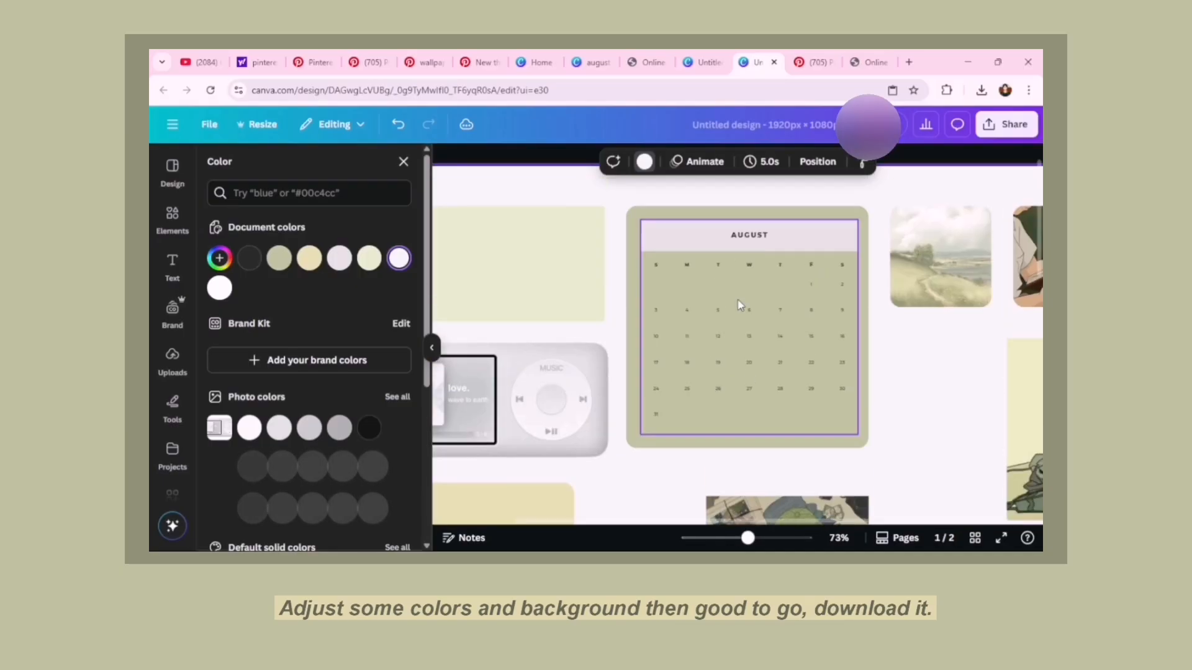
pyautogui.click(749, 417)
pyautogui.click(713, 236)
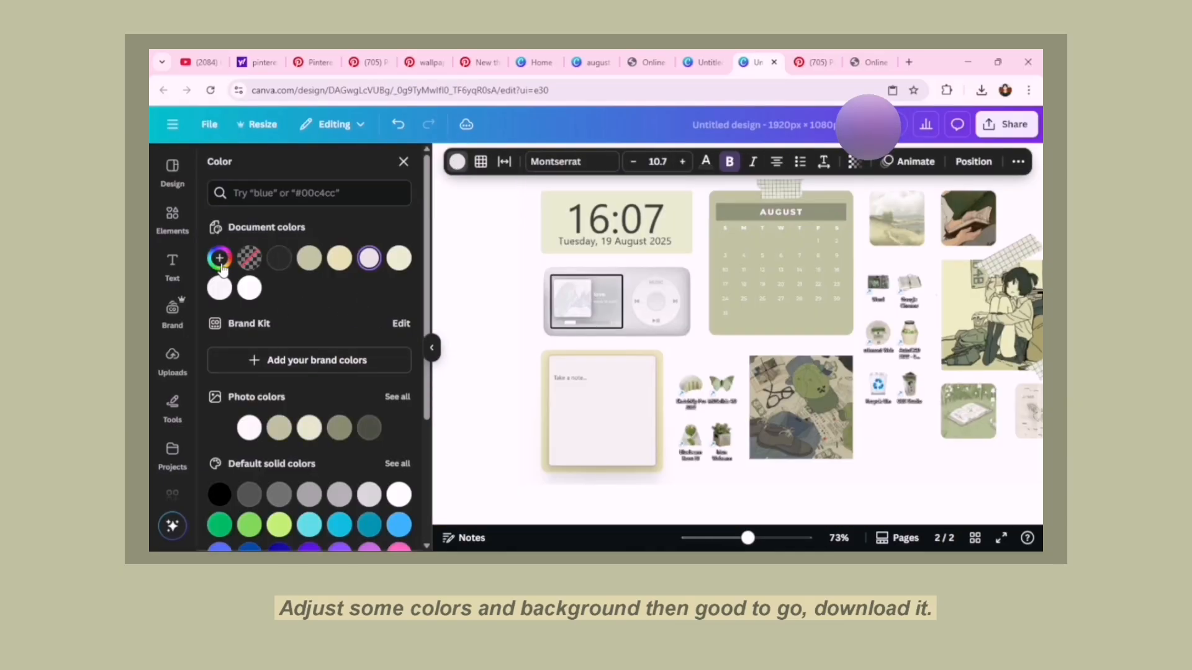
pyautogui.click(219, 259)
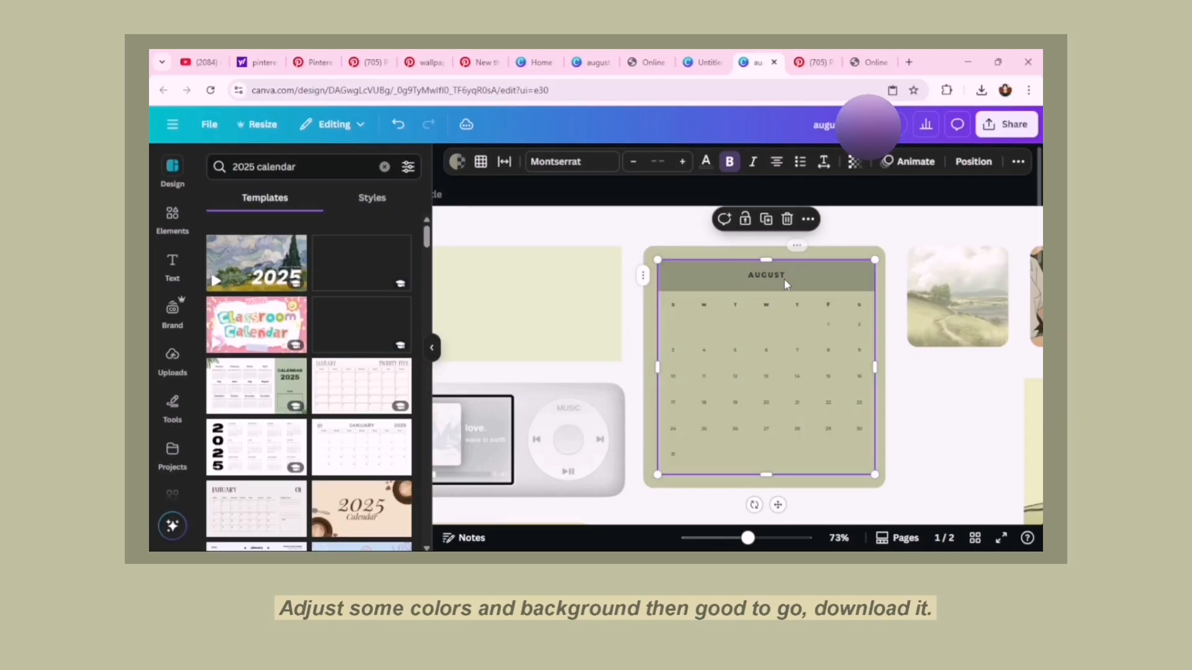
# Step: Change the text of the whole August calendar, header and dates, to white
pyautogui.click(706, 161)
pyautogui.click(219, 288)
pyautogui.click(763, 354)
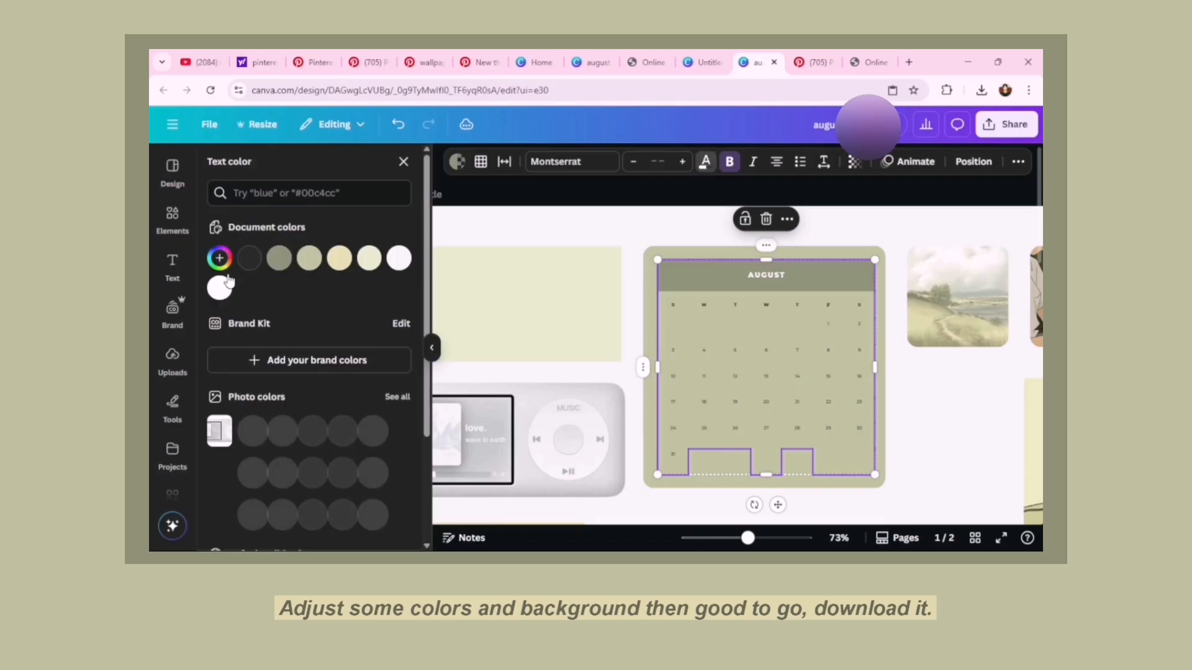
pyautogui.click(667, 257)
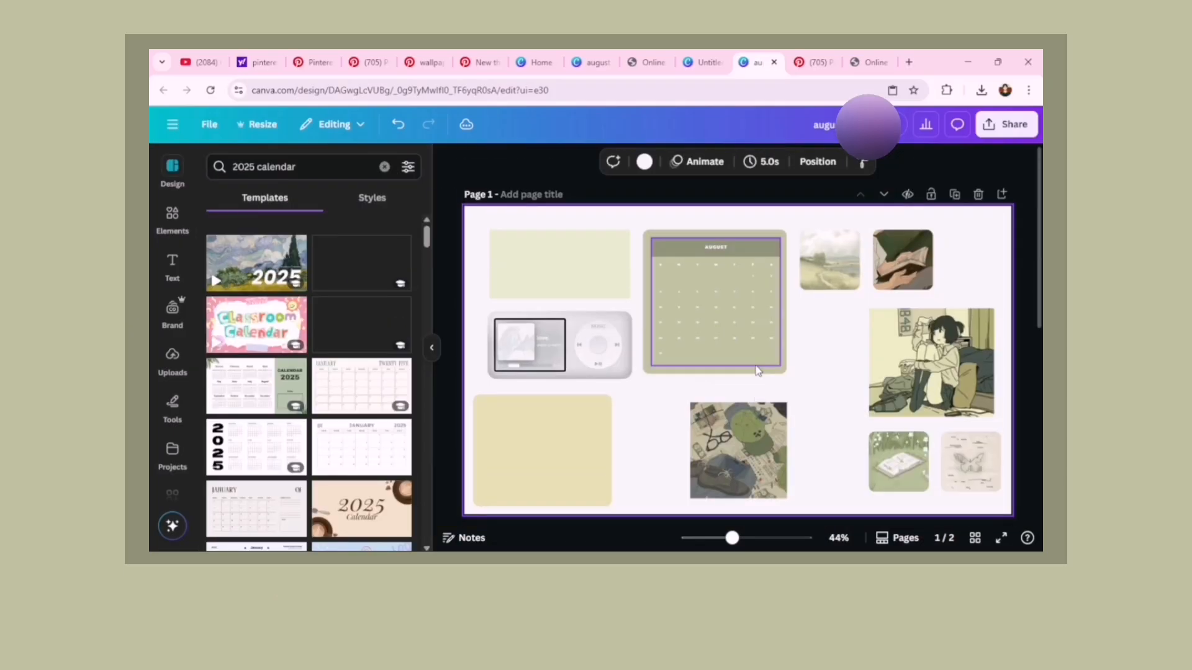
# Step: Add the uploaded tape sticker to the wallpaper and centre it on the upper edge of the August calendar
pyautogui.click(173, 360)
pyautogui.scroll(-5, 338, 385)
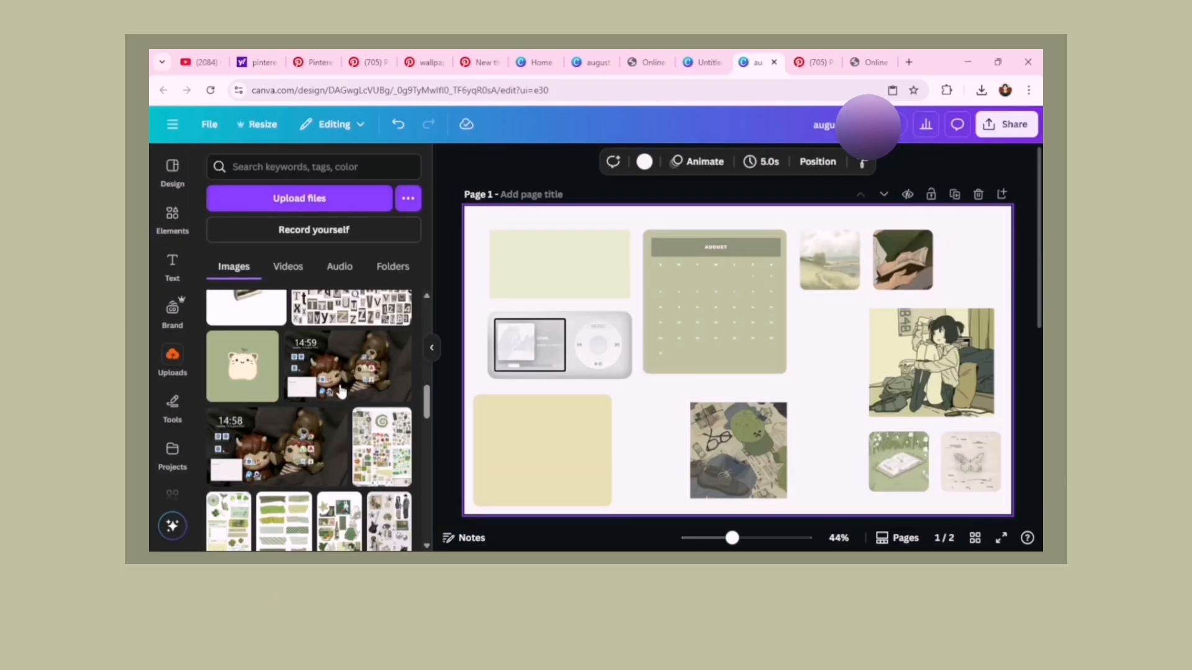
pyautogui.scroll(-2, 341, 391)
pyautogui.click(712, 364)
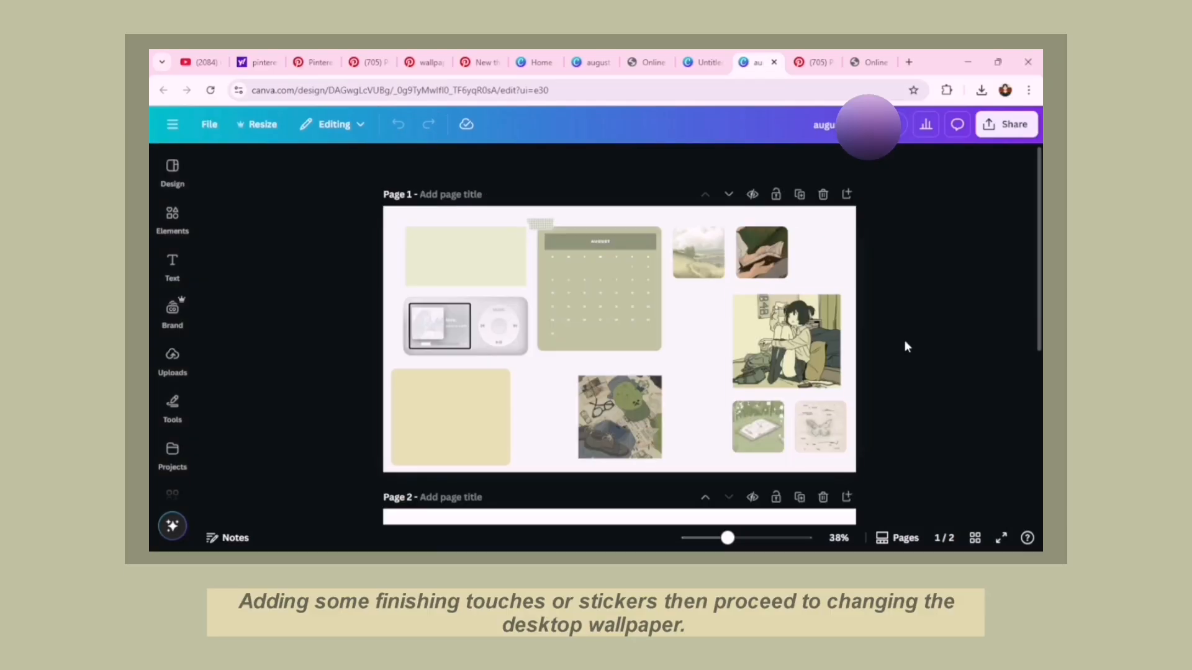
pyautogui.moveTo(538, 224); pyautogui.dragTo(597, 222)
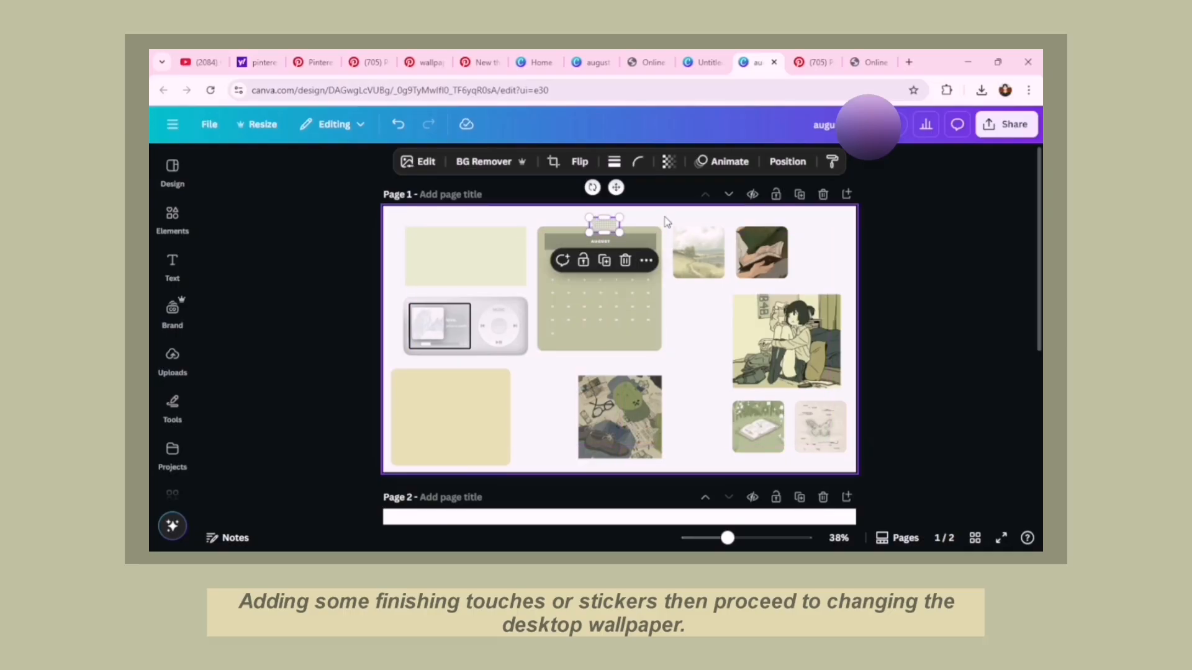
pyautogui.click(666, 250)
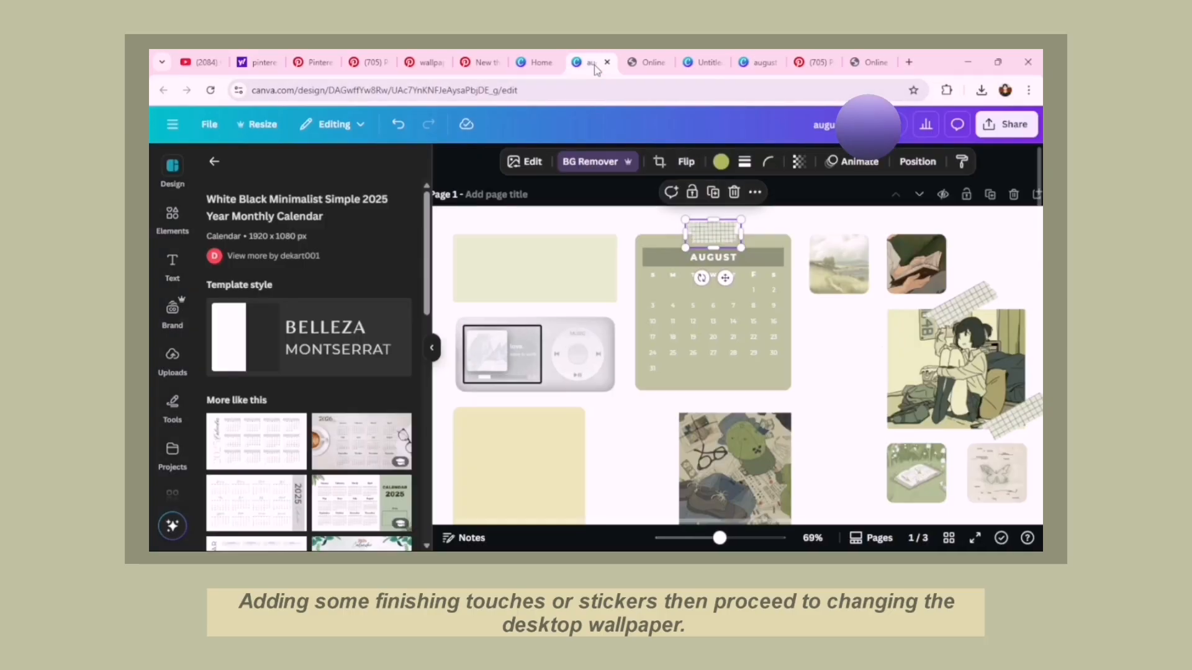
# Step: Copy the two slanted grid tape strips from the august design onto the upper and lower right corners of the wallpaper's seated girl image
pyautogui.click(971, 303)
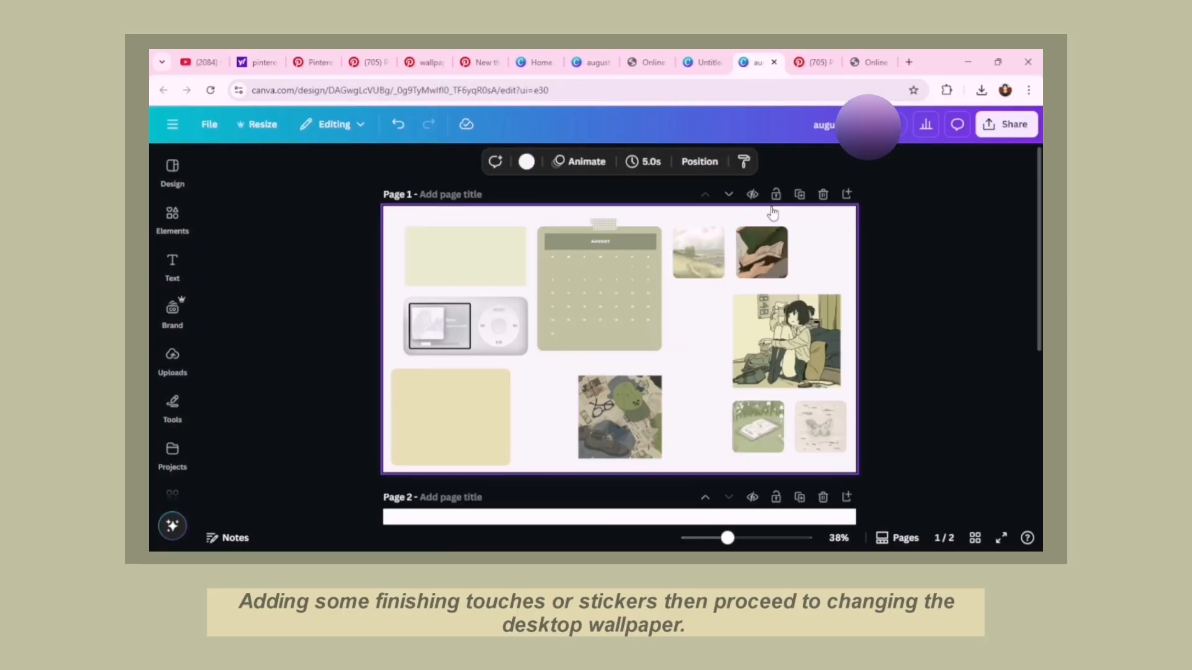
pyautogui.hotkey('ctrl', 'v')
pyautogui.moveTo(679, 265); pyautogui.dragTo(833, 376)
pyautogui.hotkey('ctrl', 'v')
pyautogui.click(918, 285)
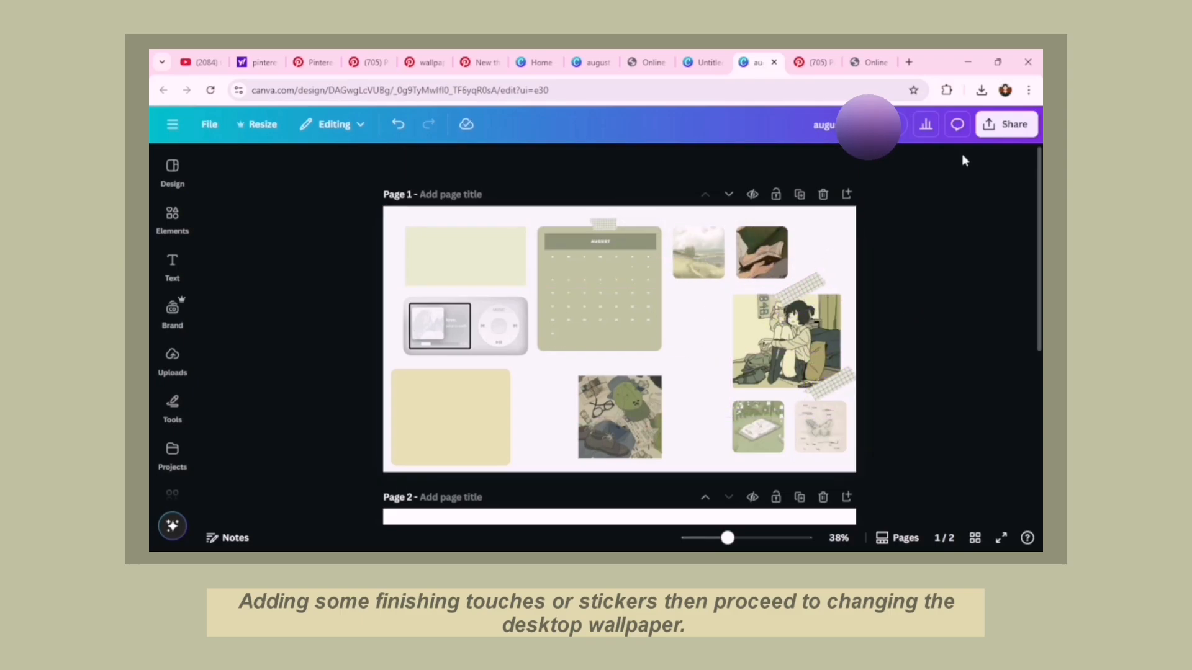
# Step: Download only page 1 of the wallpaper as a PNG at size 3.125 (6,000 × 3,375 px)
pyautogui.click(1008, 131)
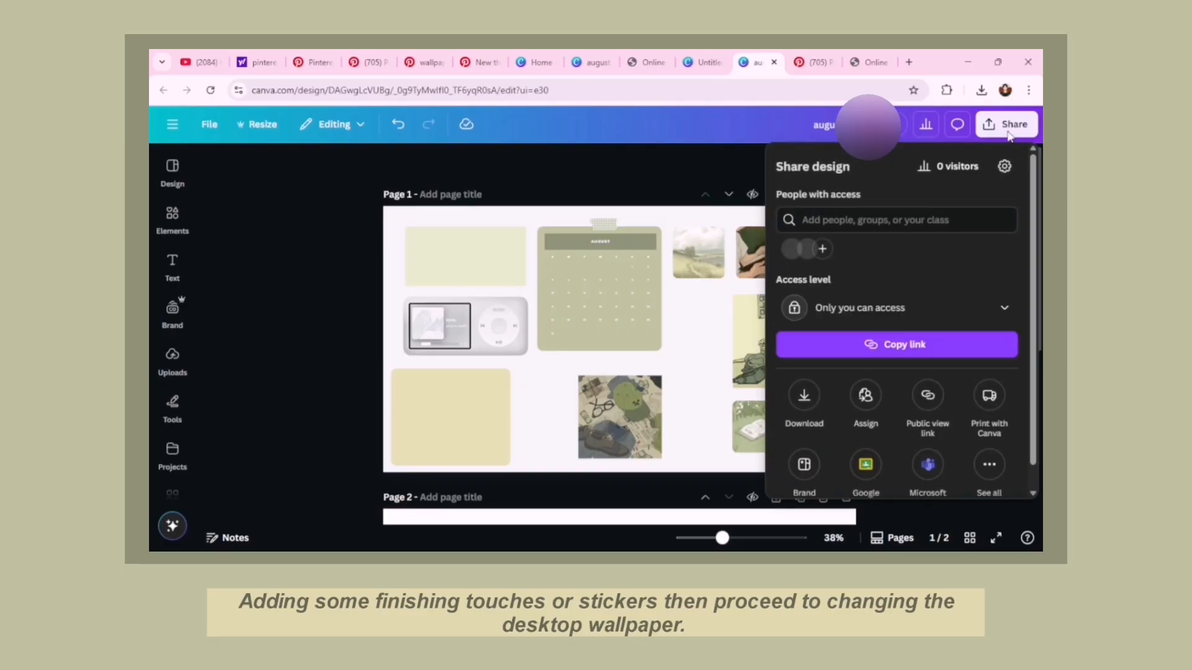
pyautogui.click(804, 400)
pyautogui.click(842, 398)
pyautogui.press('BackSpace')
pyautogui.press('BackSpace')
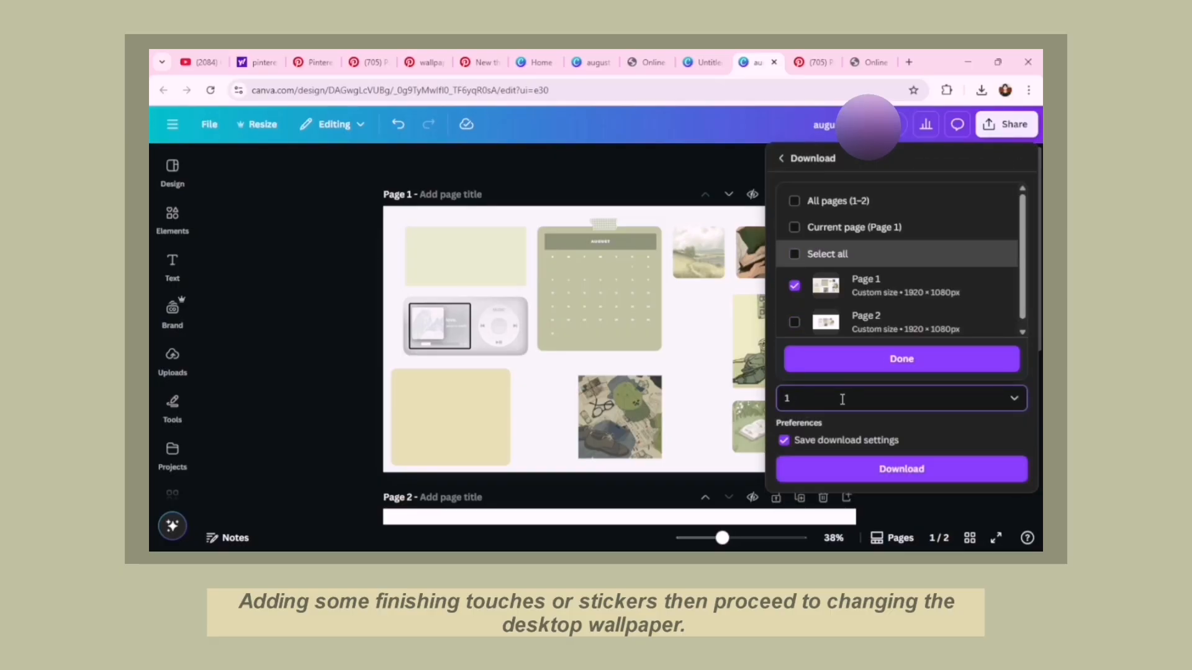
pyautogui.click(910, 364)
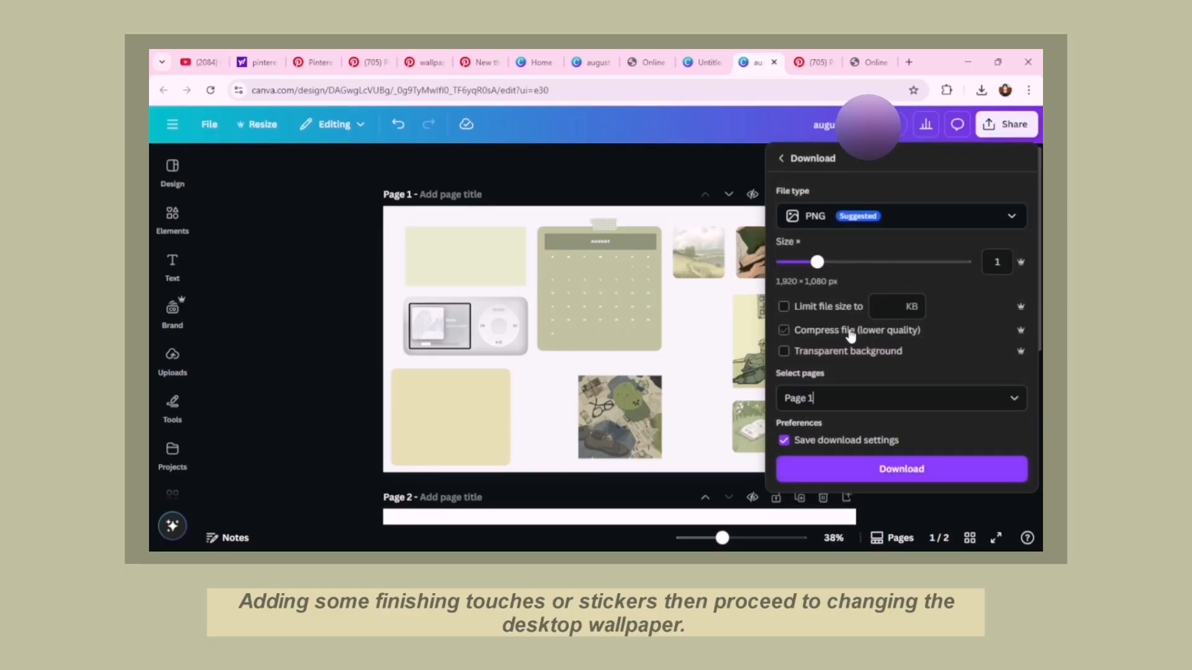
pyautogui.moveTo(818, 262); pyautogui.dragTo(963, 262)
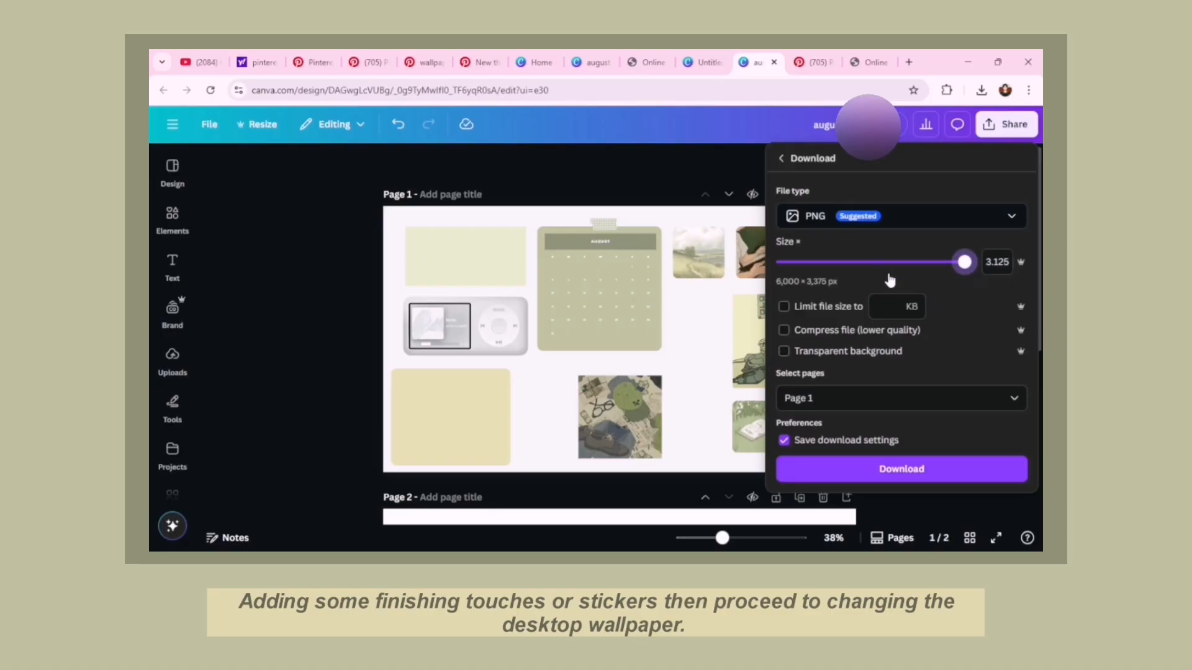
pyautogui.click(850, 470)
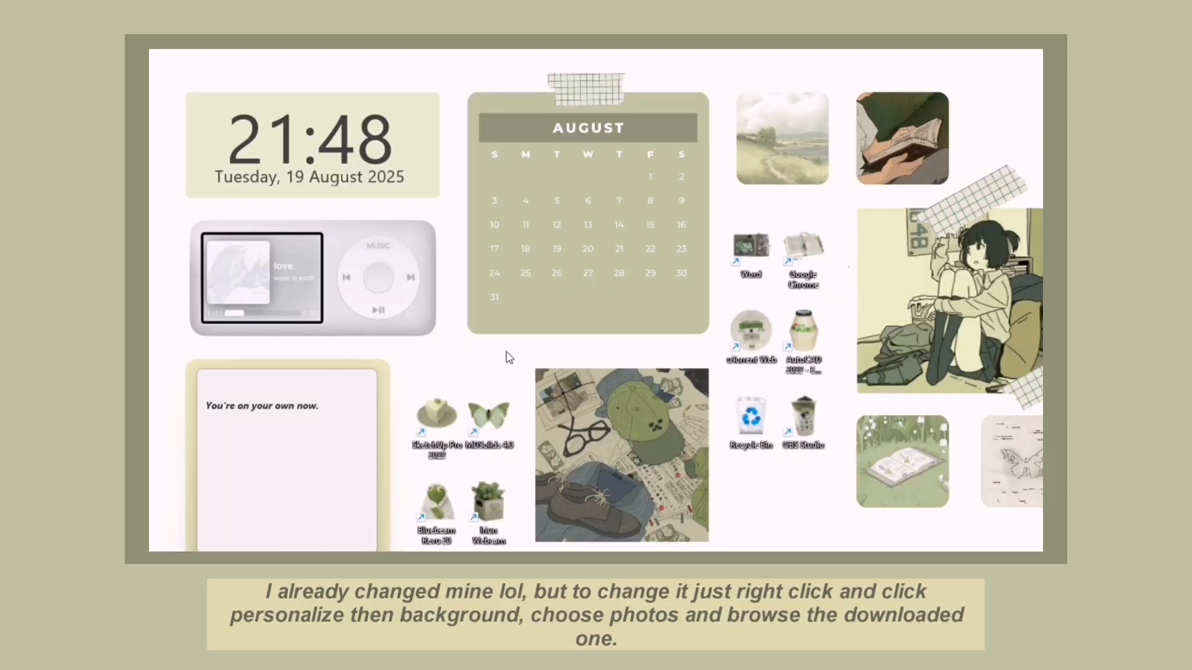
# Step: Switch to the Windows desktop and open its personalization settings for changing the wallpaper
pyautogui.rightClick(509, 356)
pyautogui.click(560, 466)
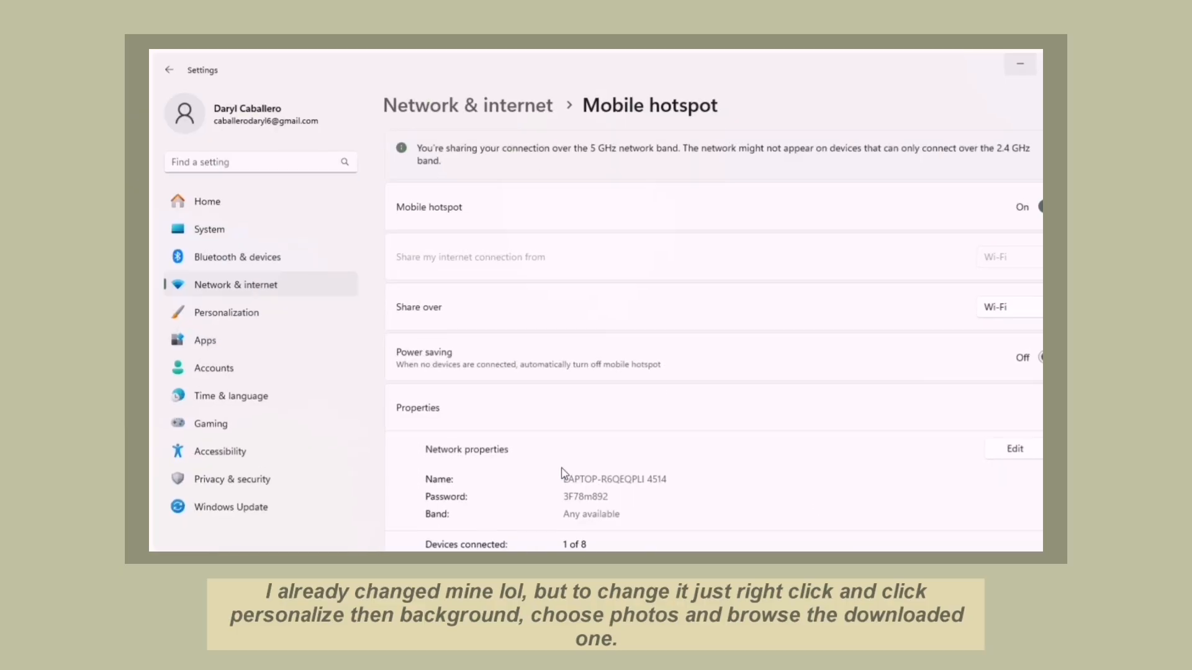